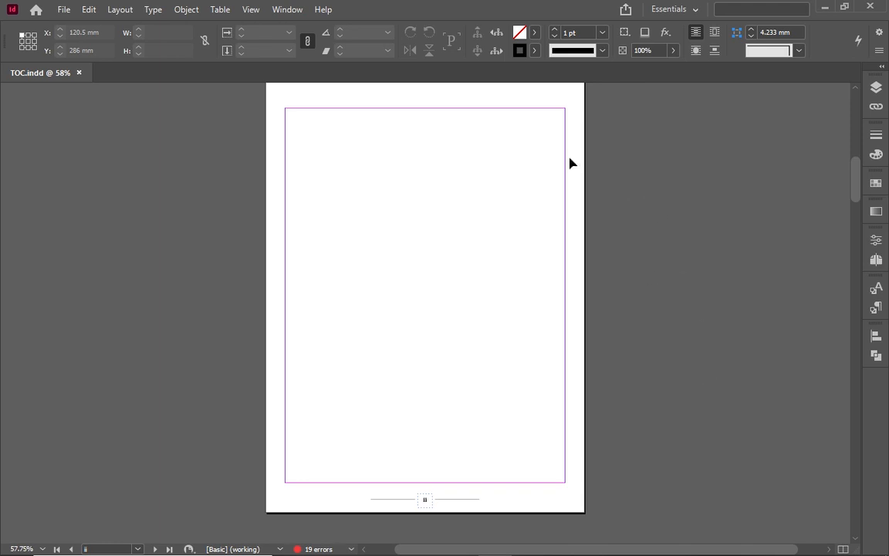
# Locate the TOC document in INDESIGN EXERCISE FILE, BOOK LAYOUT, TABLE OF CONTENT on Local Disk (G:), without opening it.
pyautogui.click(63, 10)
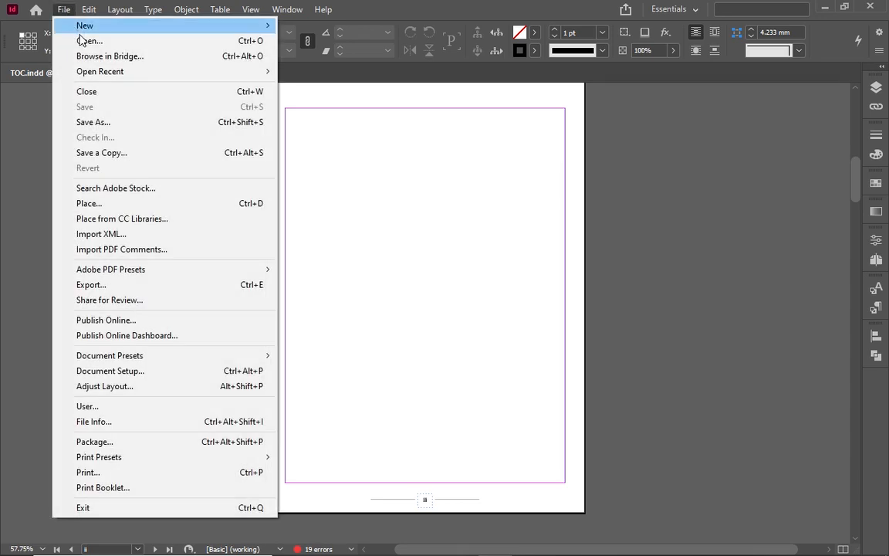
pyautogui.click(85, 40)
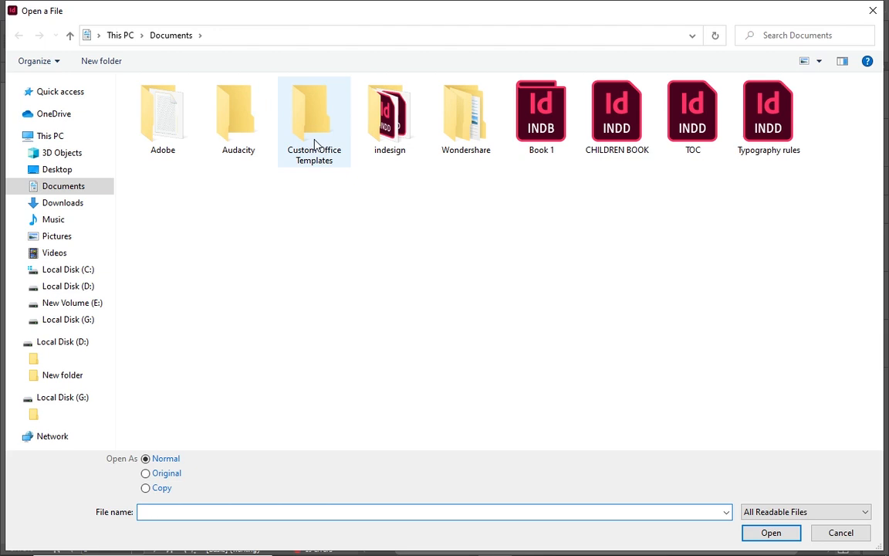
pyautogui.click(60, 400)
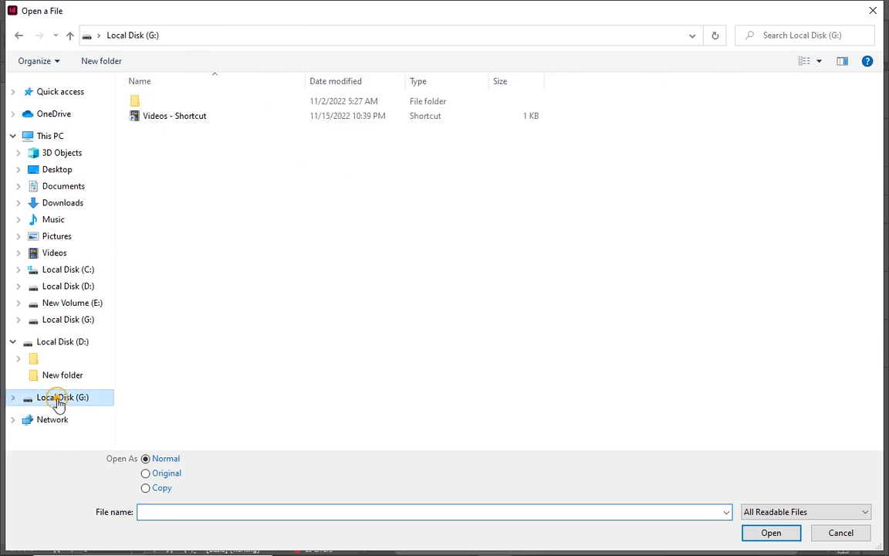
pyautogui.doubleClick(240, 108)
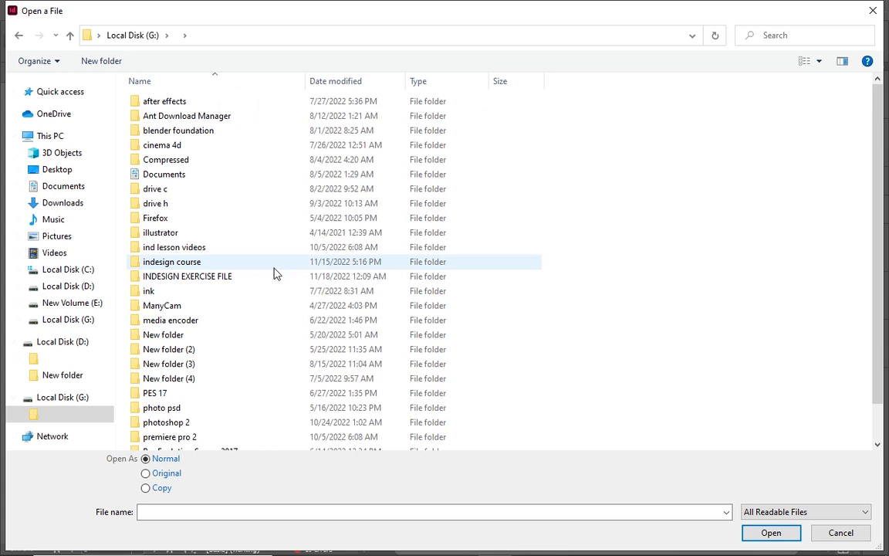
pyautogui.doubleClick(236, 276)
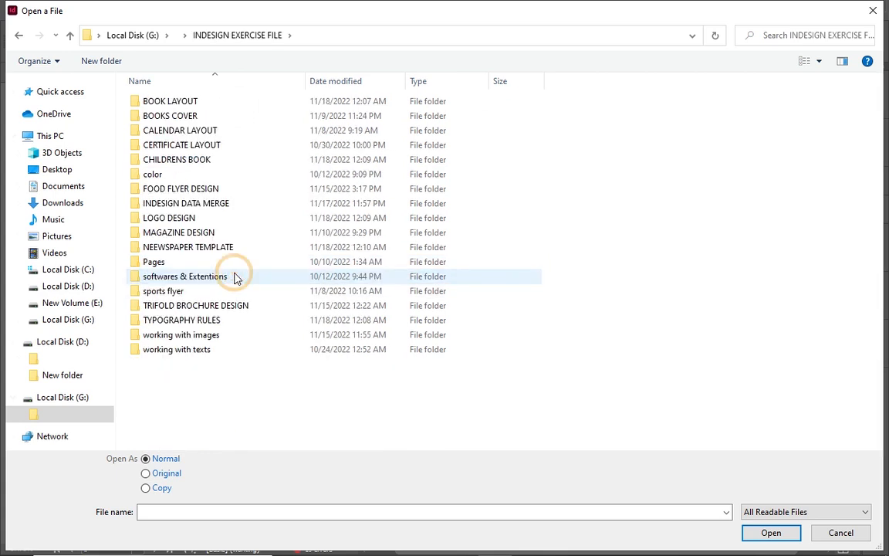
pyautogui.click(236, 276)
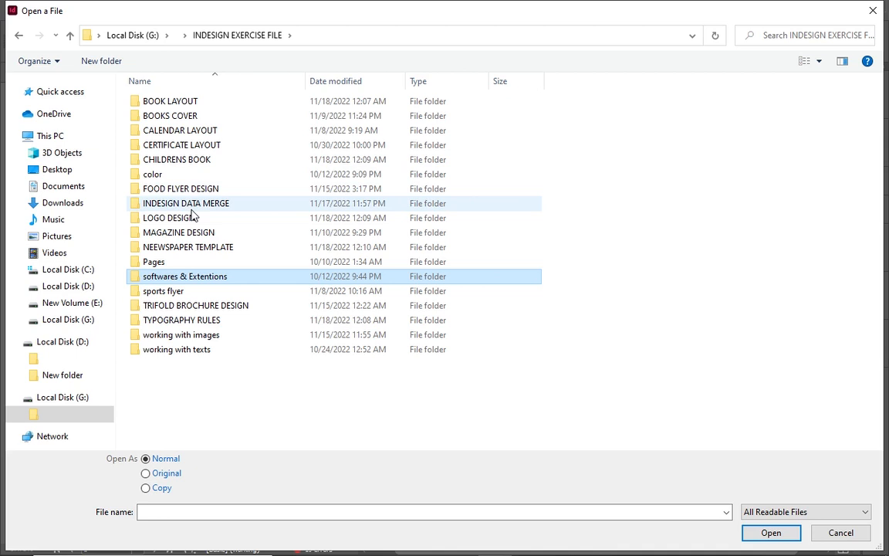
pyautogui.doubleClick(169, 102)
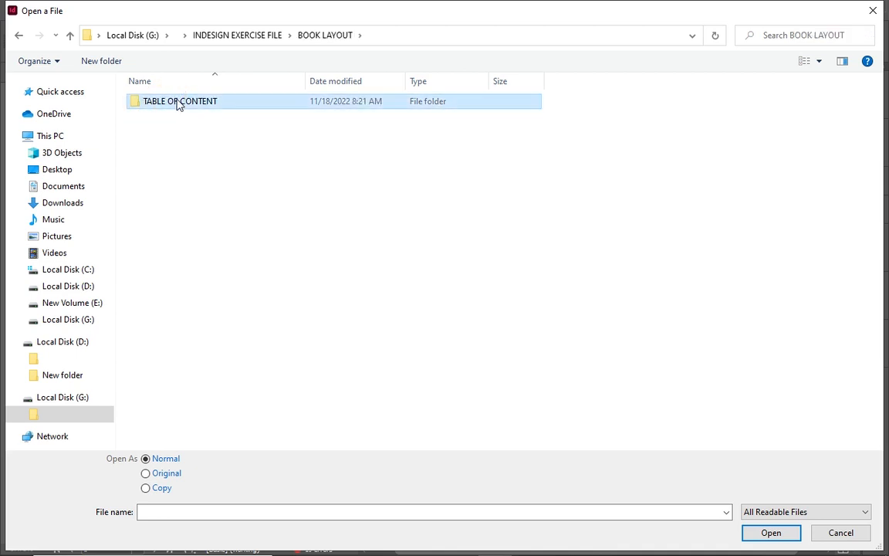
pyautogui.doubleClick(174, 104)
pyautogui.click(172, 106)
pyautogui.click(171, 107)
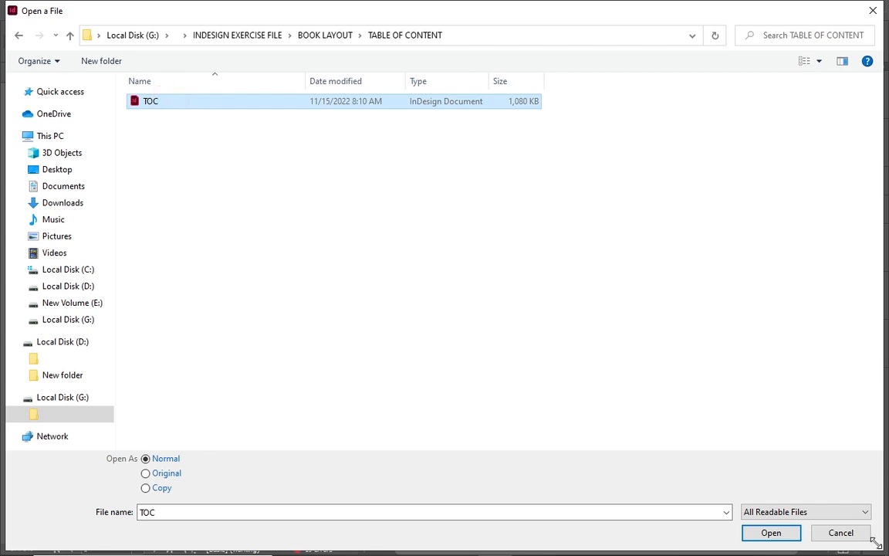
pyautogui.click(842, 533)
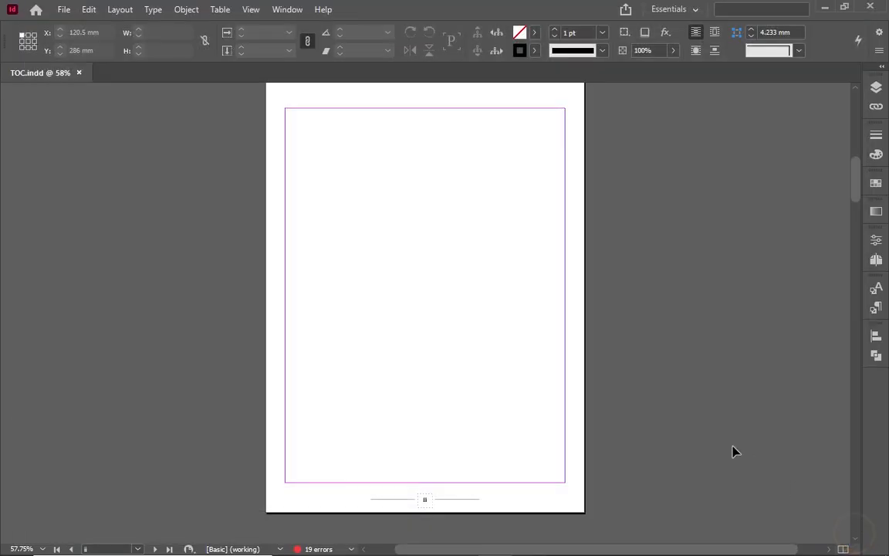
# Show the paragraph styles in the document group and preview the BOROUGHS page at 100% without guides.
pyautogui.click(875, 306)
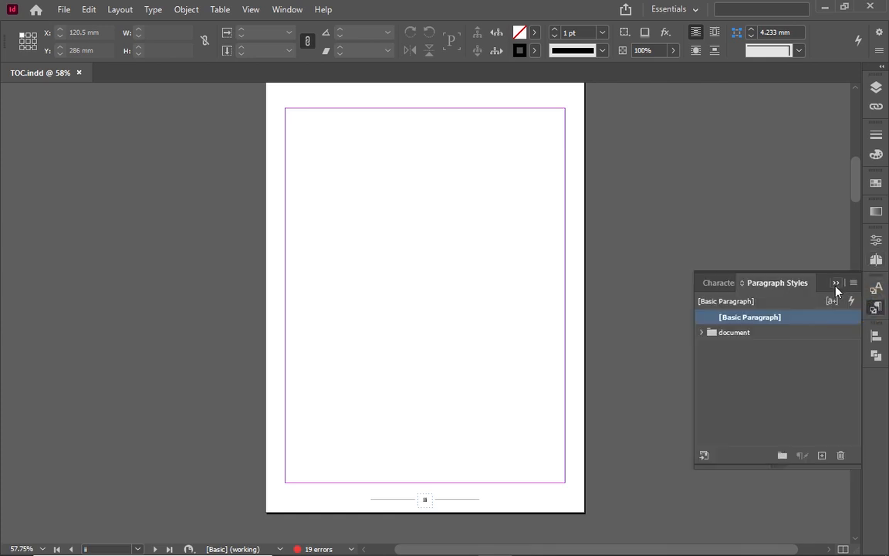
pyautogui.click(701, 333)
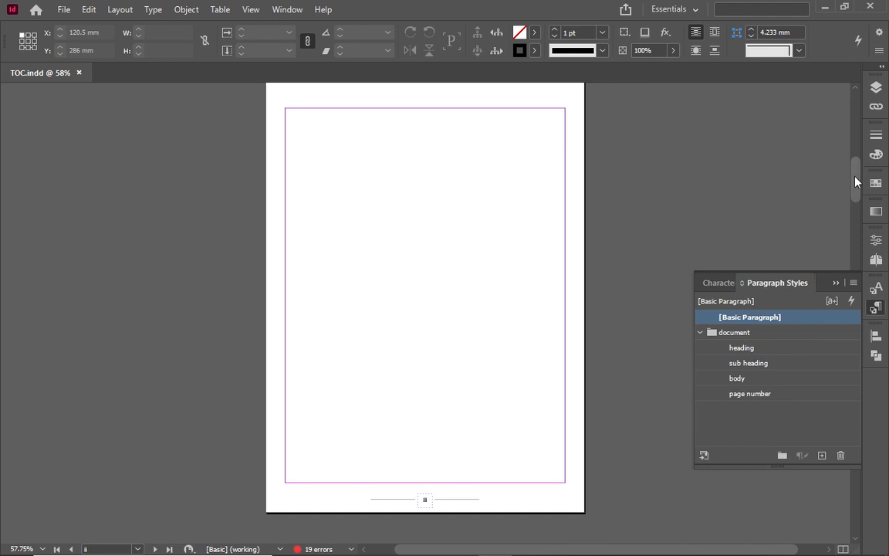
pyautogui.moveTo(855, 179); pyautogui.dragTo(859, 232)
pyautogui.press('w')
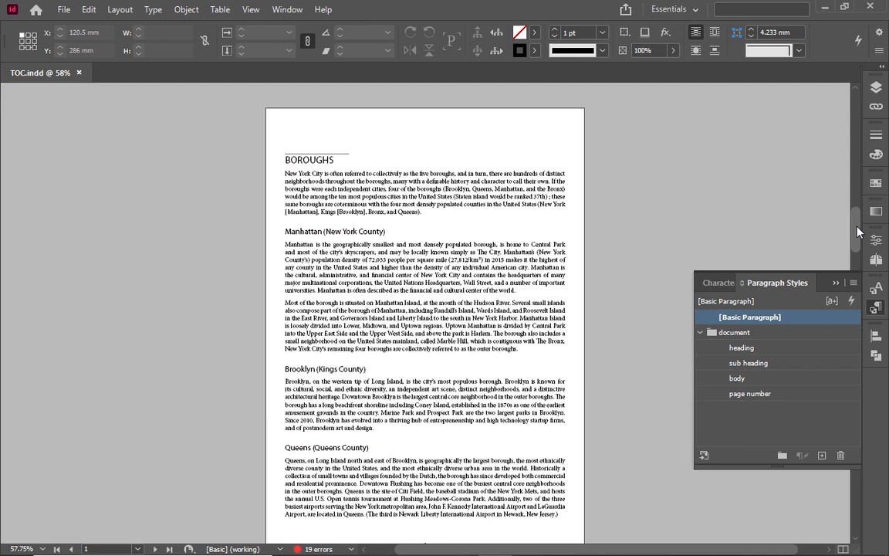
pyautogui.hotkey('ctrl', '=')
pyautogui.hotkey('ctrl', '=')
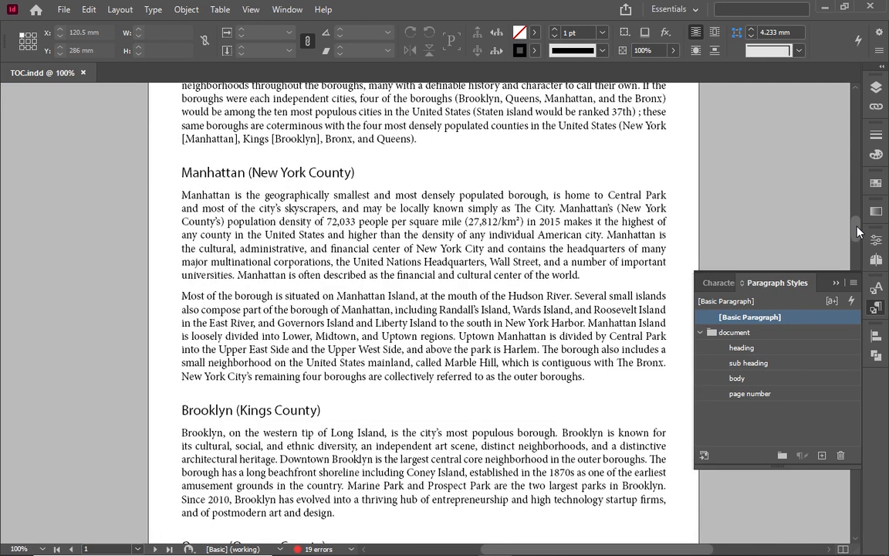
# Check the paragraph style of the Manhattan body text and review the body style's basic character formats without changing them.
pyautogui.click(522, 247)
pyautogui.doubleClick(523, 247)
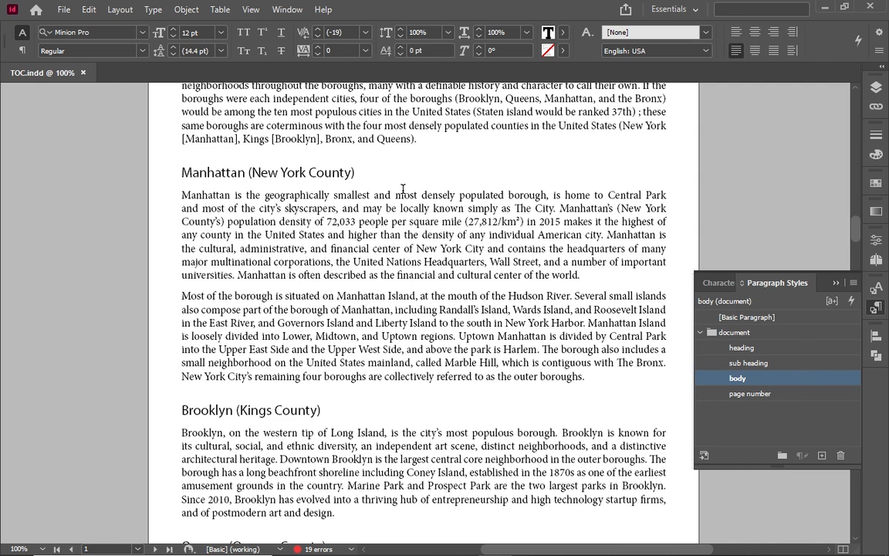
pyautogui.doubleClick(301, 208)
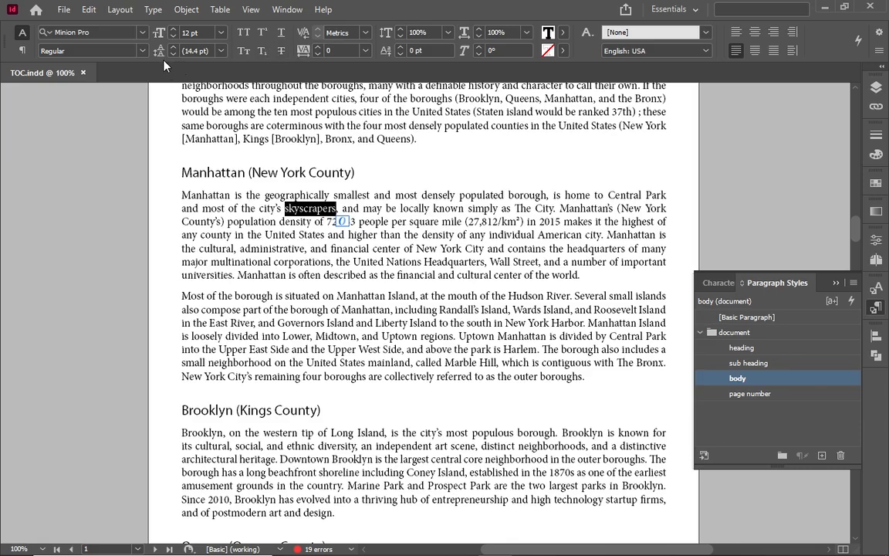
pyautogui.click(210, 195)
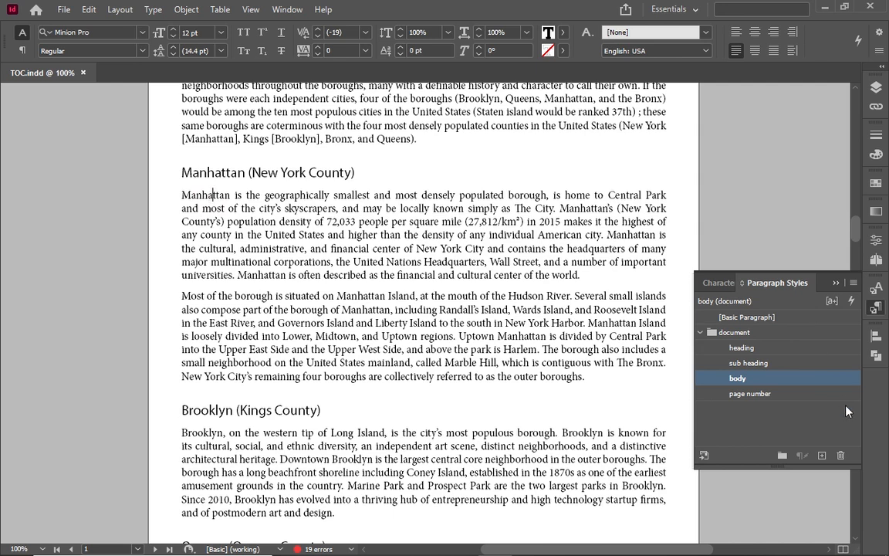
pyautogui.doubleClick(797, 378)
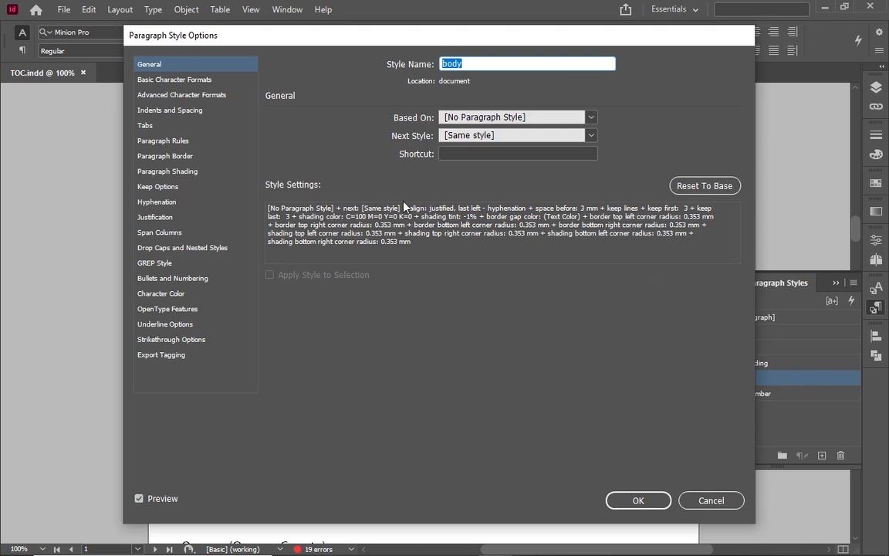
pyautogui.click(161, 80)
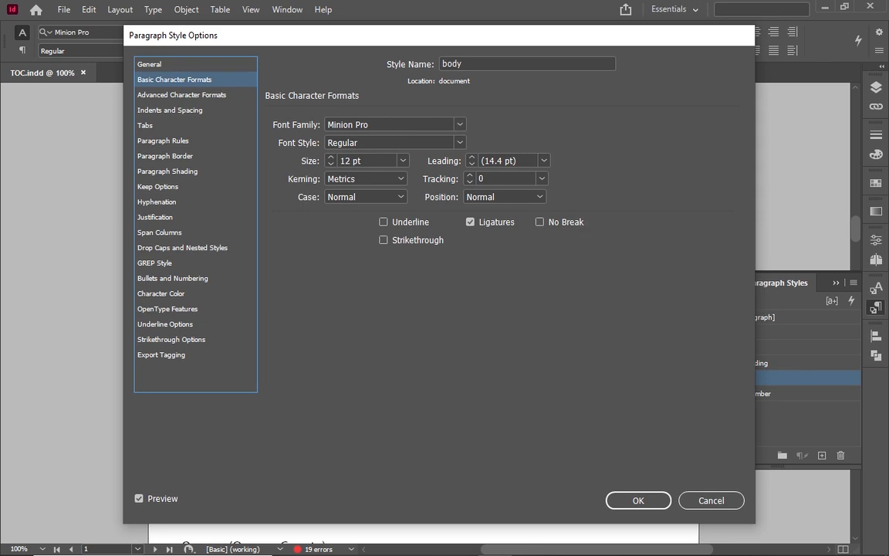
pyautogui.click(712, 501)
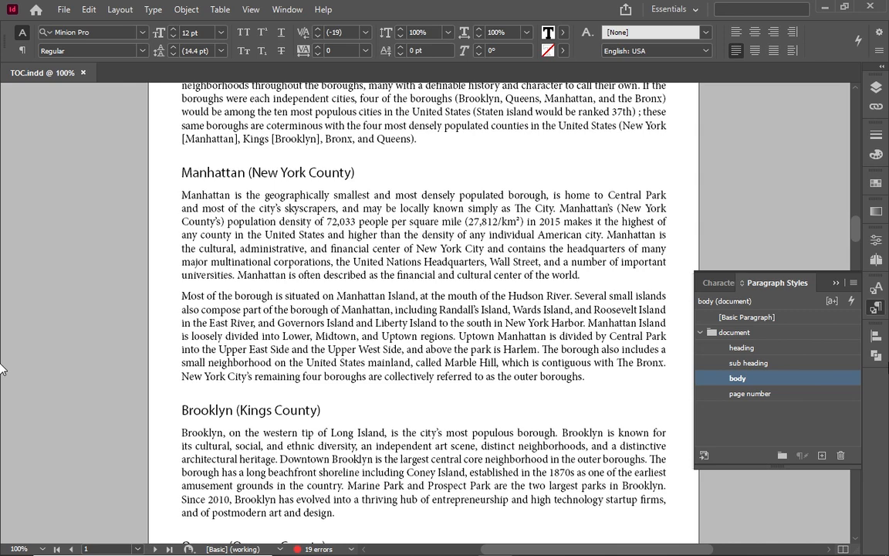
# Check the paragraph styles applied to the BOROUGHS heading and the Manhattan (New York County) subheading.
pyautogui.click(857, 207)
pyautogui.scroll(-5, 859, 207)
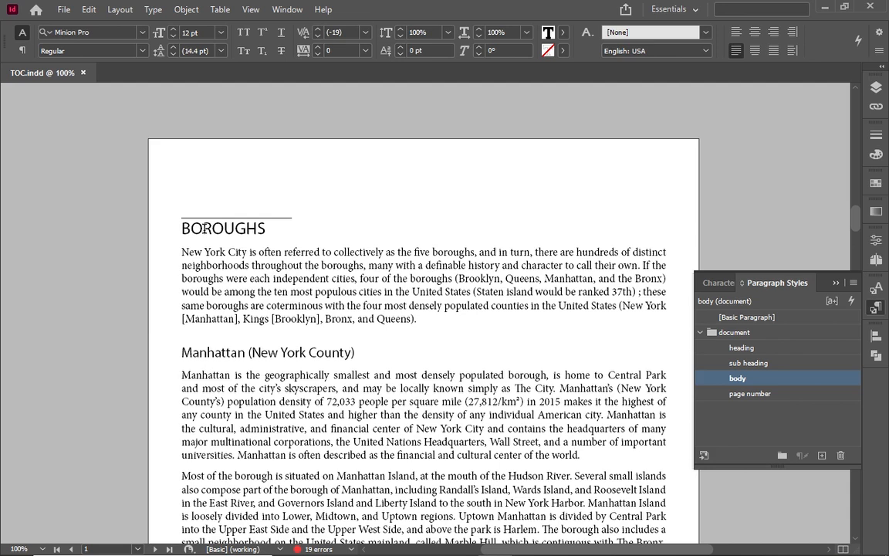
pyautogui.click(205, 228)
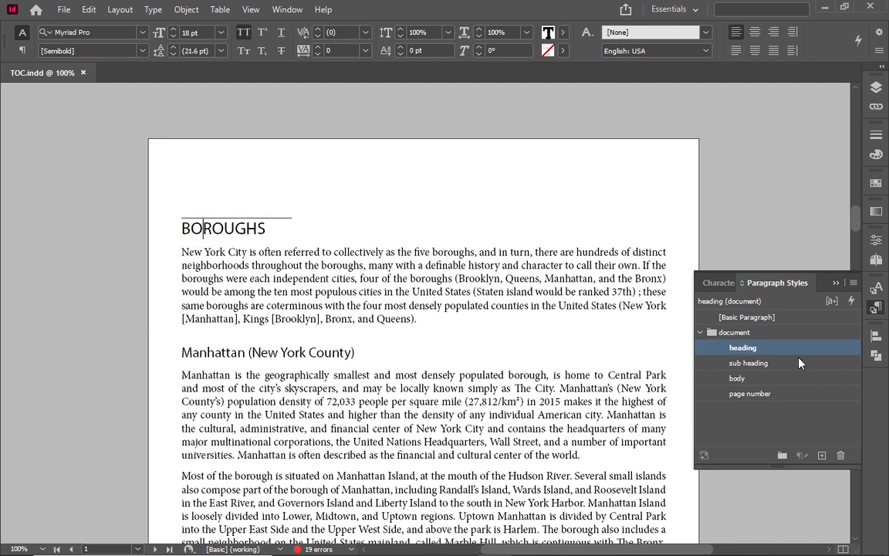
pyautogui.click(274, 354)
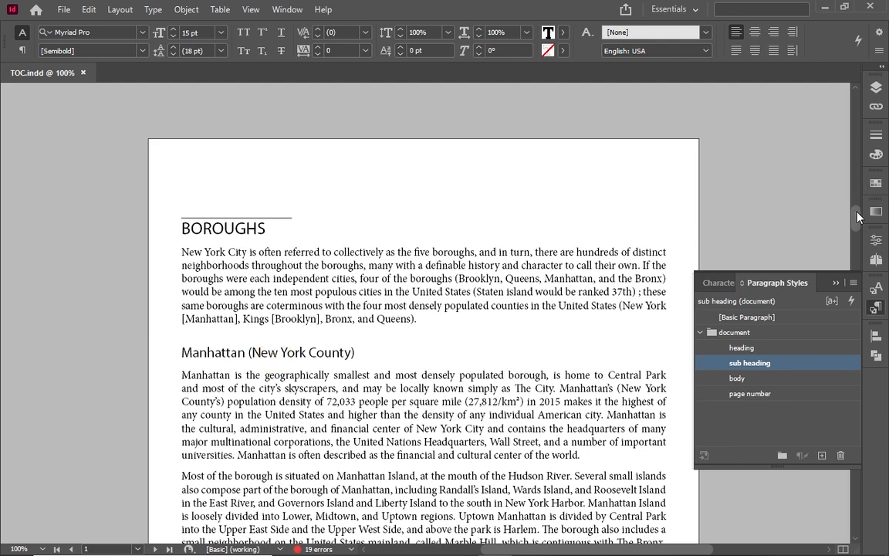
# Return to blank page ii with its margins shown and review the Table of Contents settings without generating one.
pyautogui.moveTo(859, 218); pyautogui.dragTo(851, 172)
pyautogui.click(852, 169)
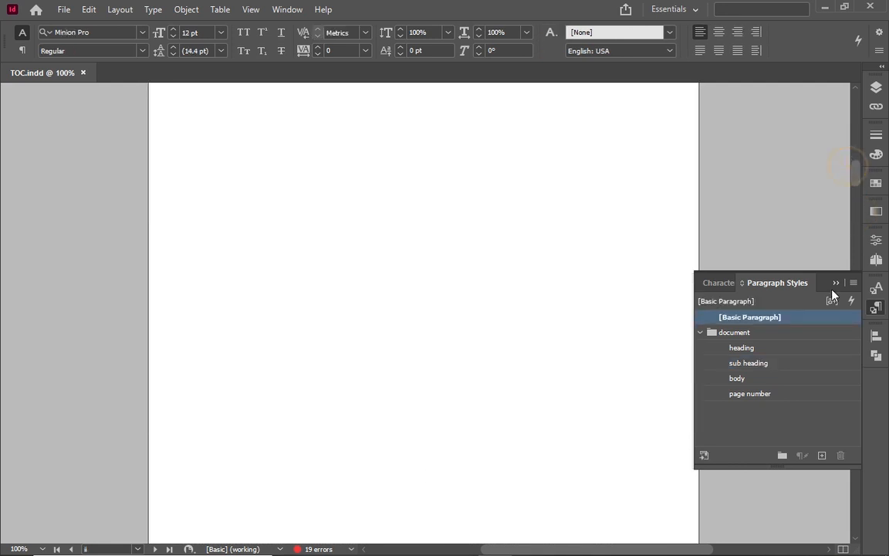
pyautogui.click(836, 283)
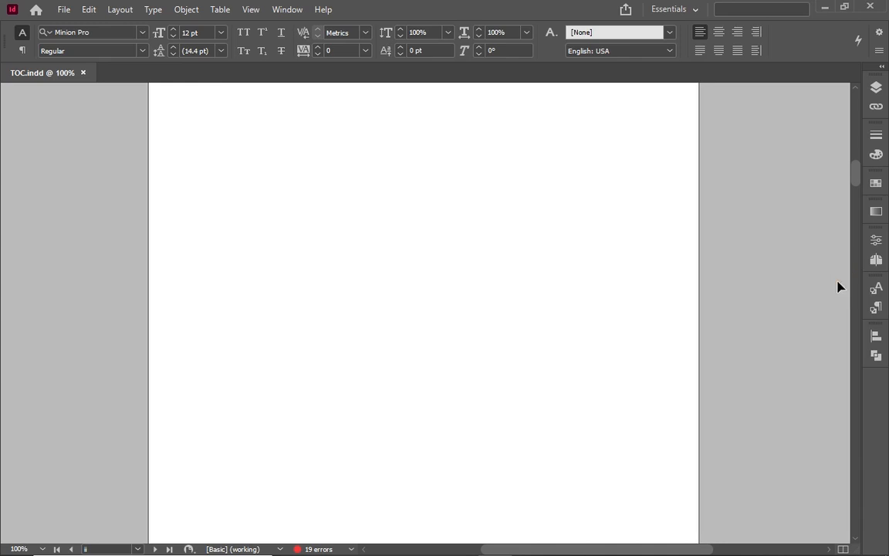
pyautogui.hotkey('ctrl', '-')
pyautogui.hotkey('ctrl', '-')
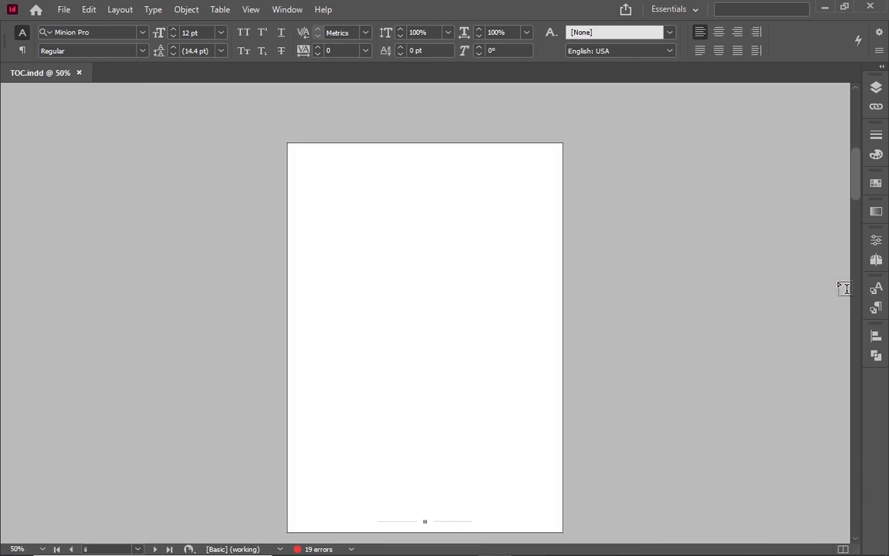
pyautogui.press('w')
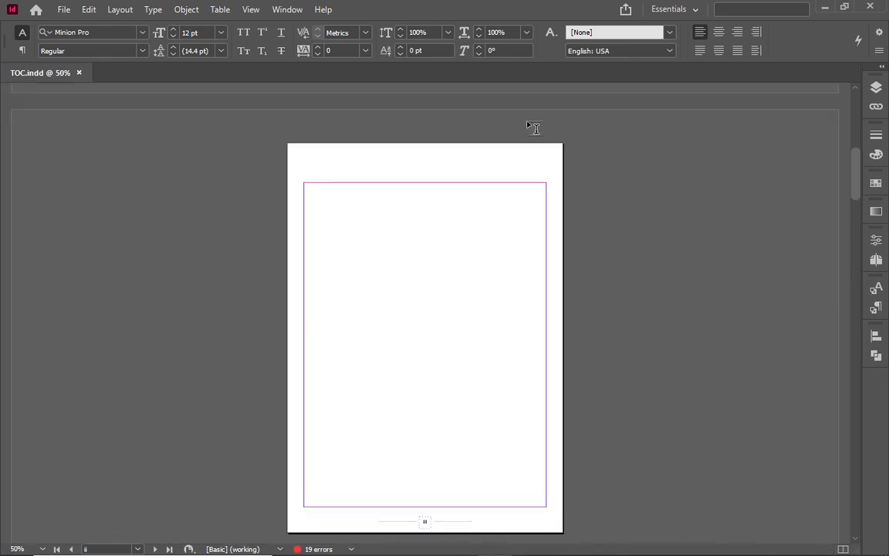
pyautogui.click(120, 10)
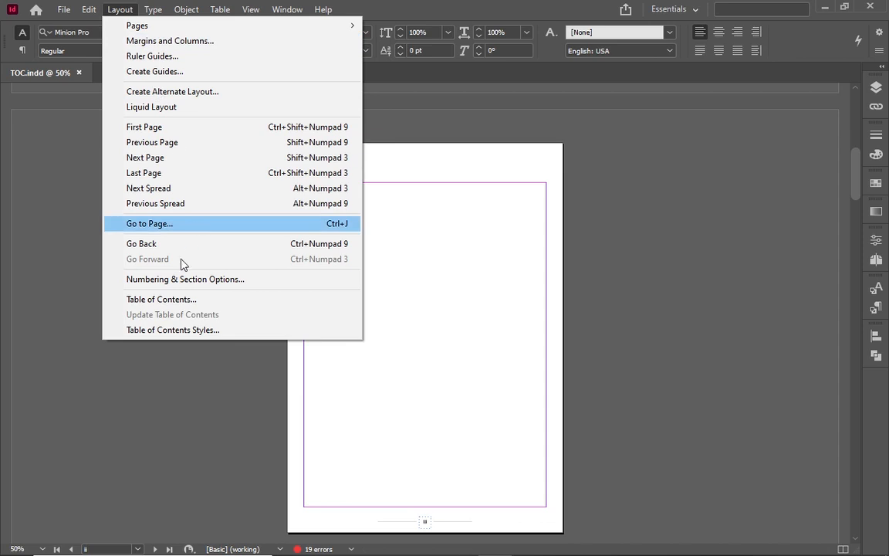
pyautogui.click(162, 300)
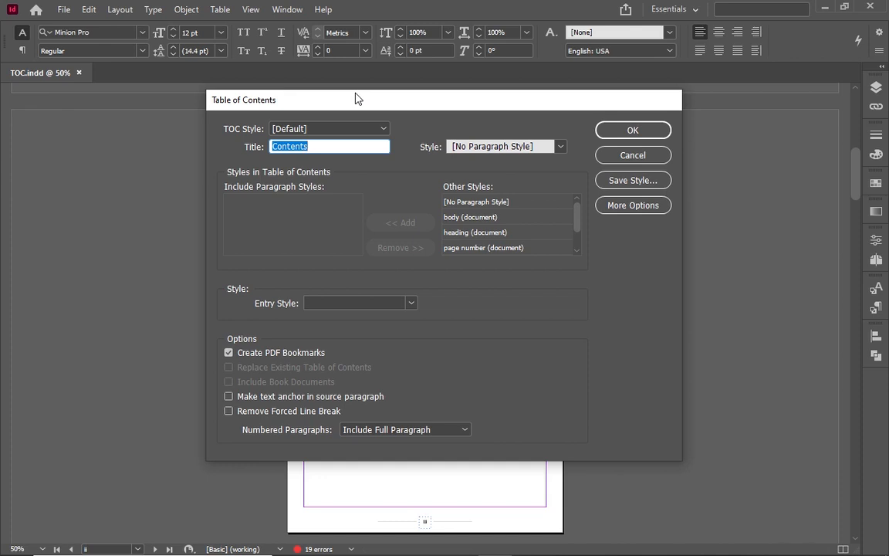
pyautogui.click(650, 154)
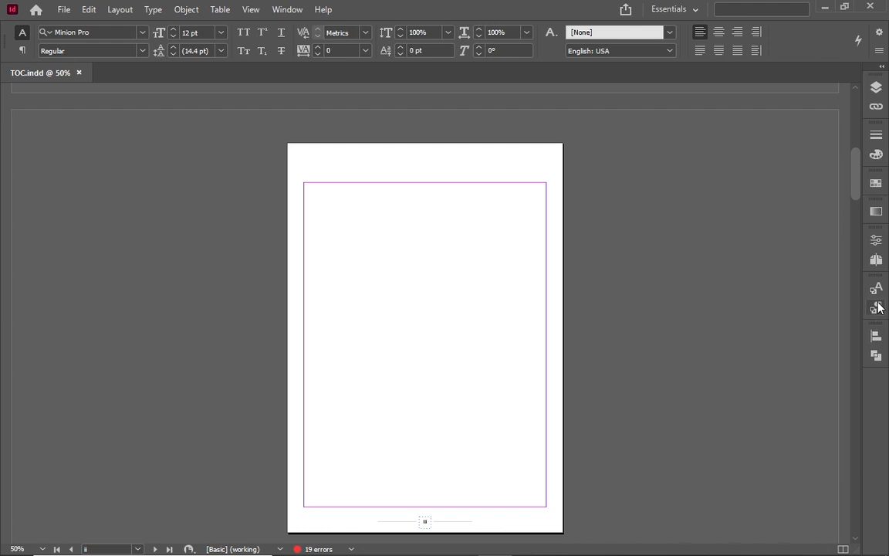
# Create a new paragraph style group below the document group.
pyautogui.click(877, 307)
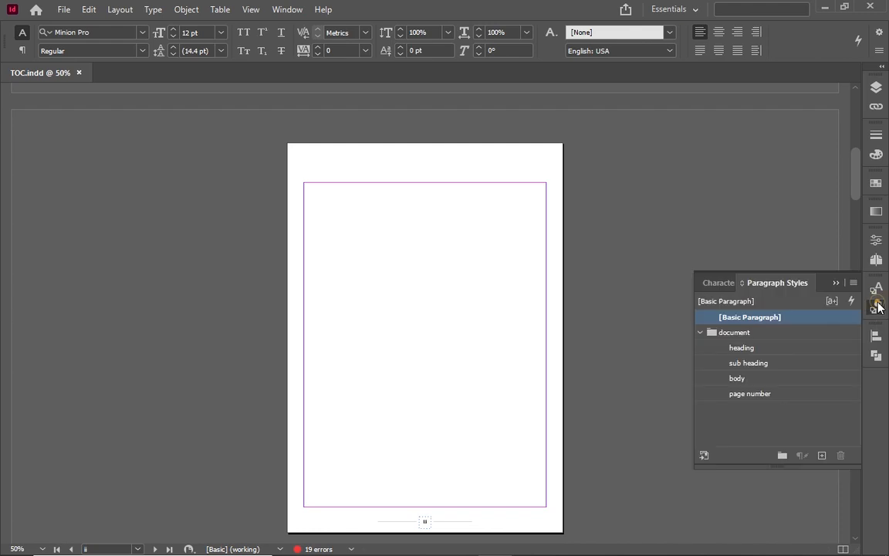
pyautogui.click(823, 455)
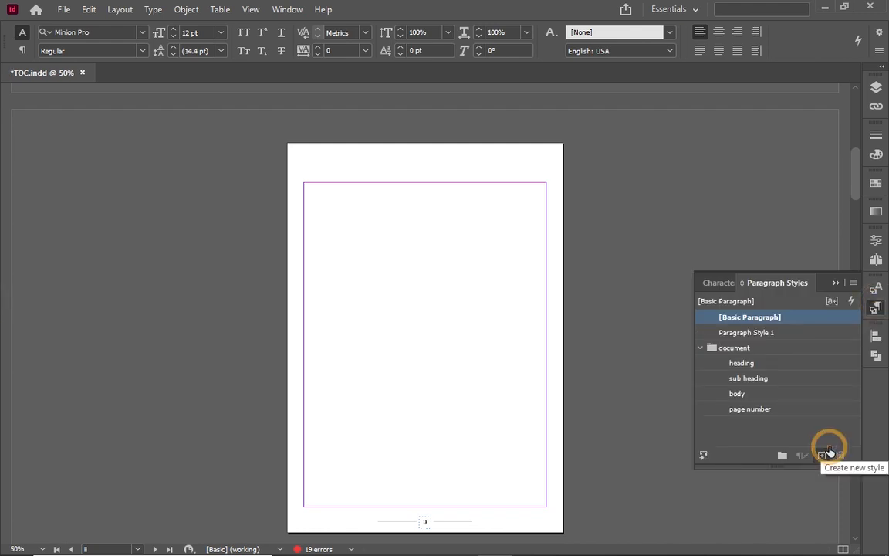
pyautogui.hotkey('ctrl', 'z')
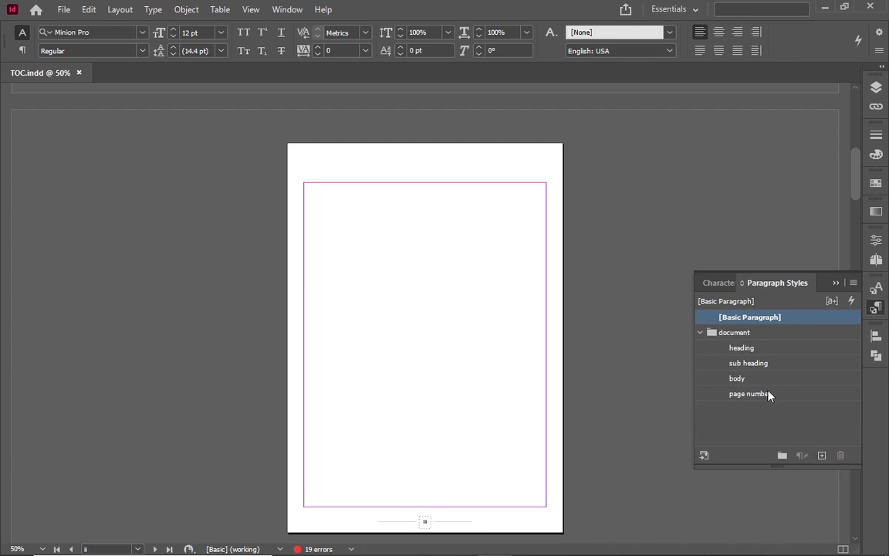
pyautogui.click(780, 456)
pyautogui.click(748, 409)
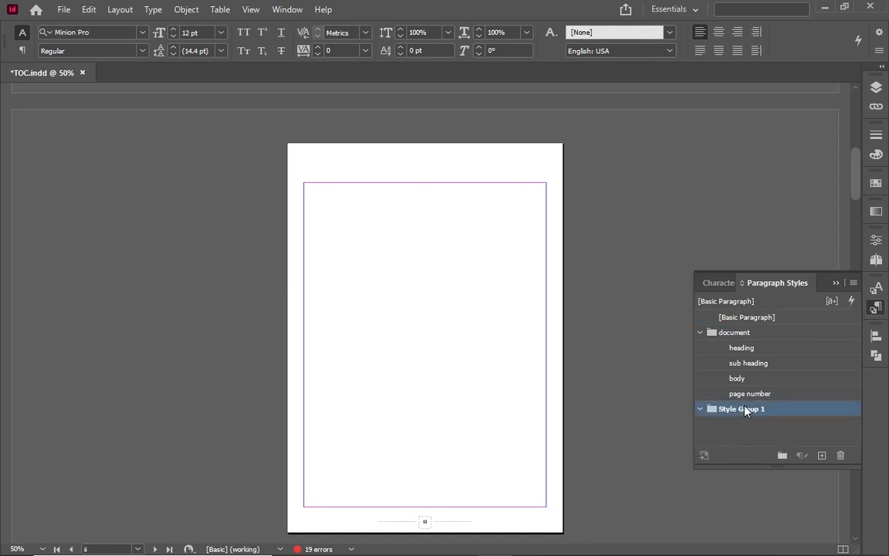
# Add a paragraph style named TOC TITLE/HEADING to the new style group.
pyautogui.click(822, 456)
pyautogui.doubleClick(755, 426)
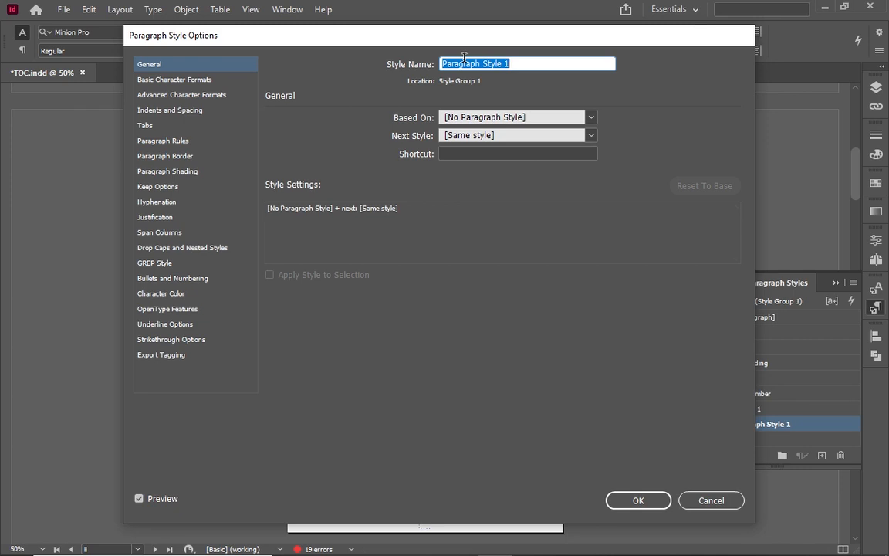
pyautogui.write('TOC TiTLE/HEADING')
pyautogui.click(645, 501)
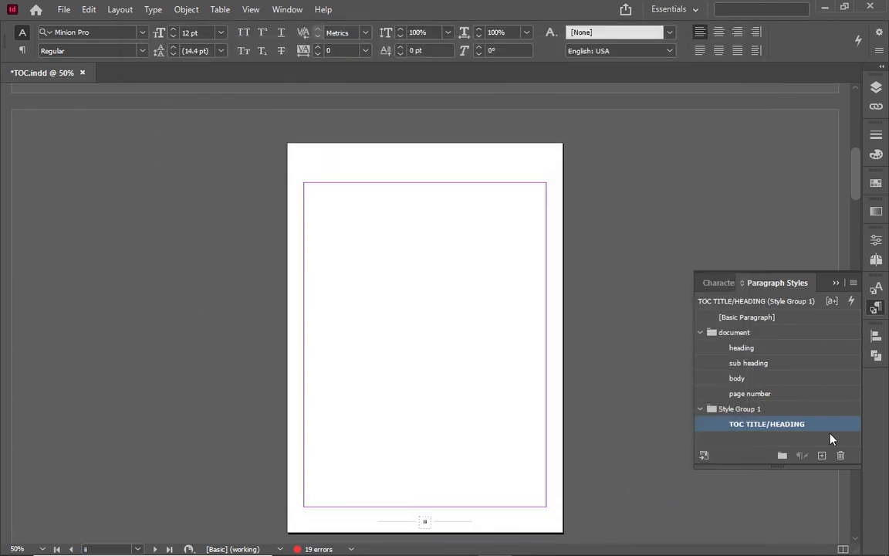
# Add a paragraph style named TOC LEVEL to Style Group 1, based on [No Paragraph Style].
pyautogui.click(821, 455)
pyautogui.doubleClick(766, 440)
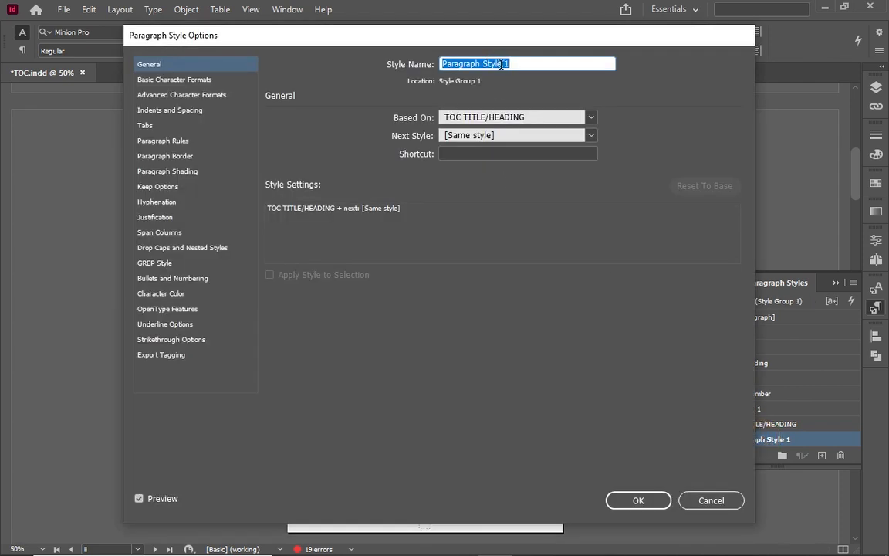
pyautogui.press('BackSpace')
pyautogui.write('TOC')
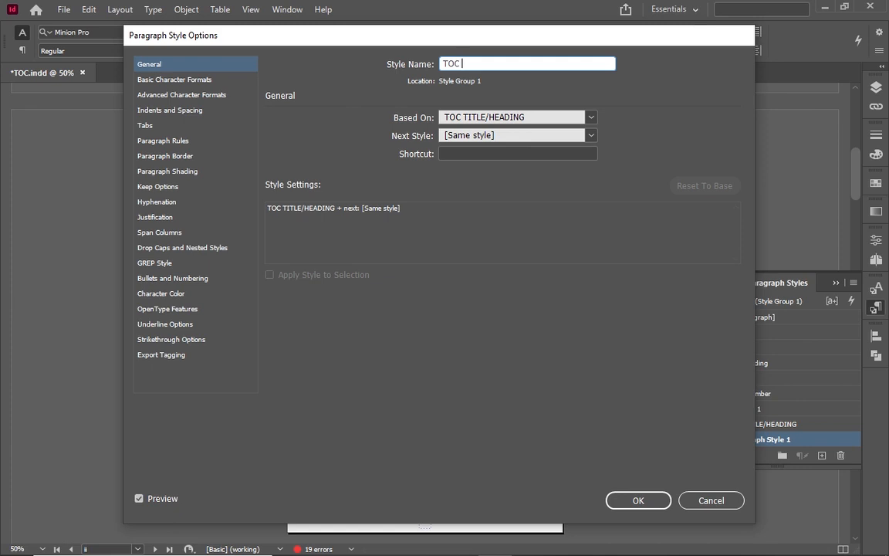
pyautogui.write('LEVEL')
pyautogui.click(593, 118)
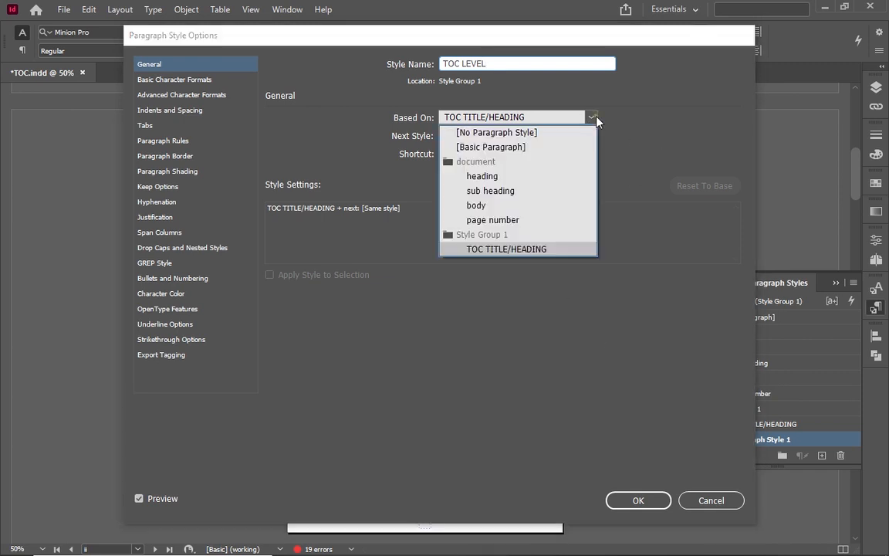
pyautogui.click(531, 134)
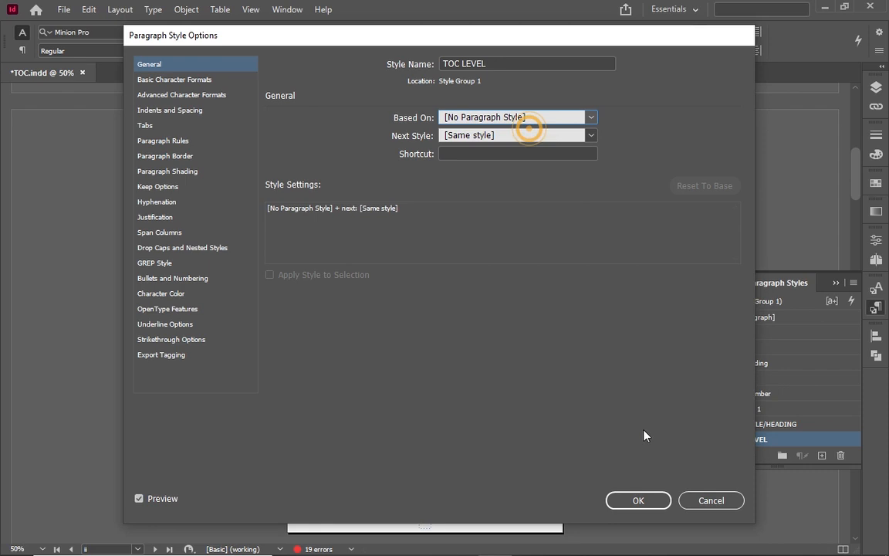
pyautogui.click(652, 498)
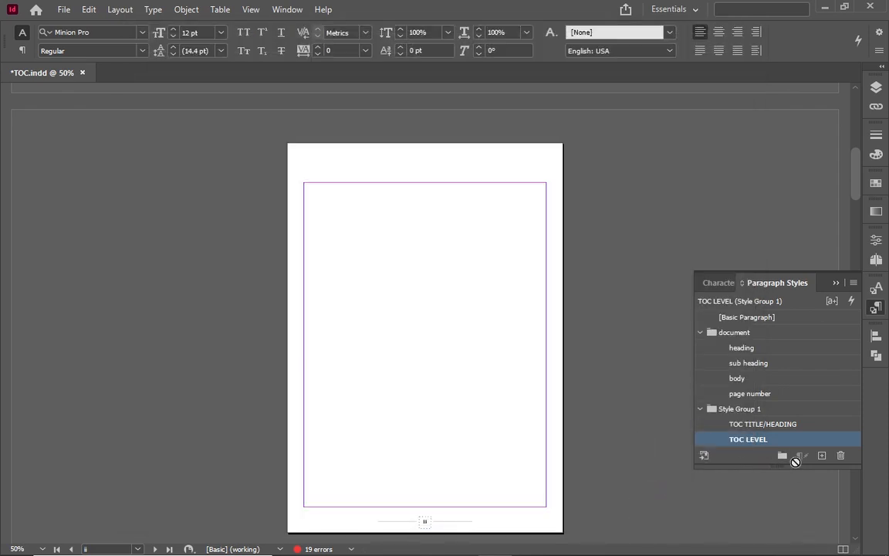
# Add another paragraph style below TOC LEVEL and enlarge the style list so the new entry fits.
pyautogui.click(823, 460)
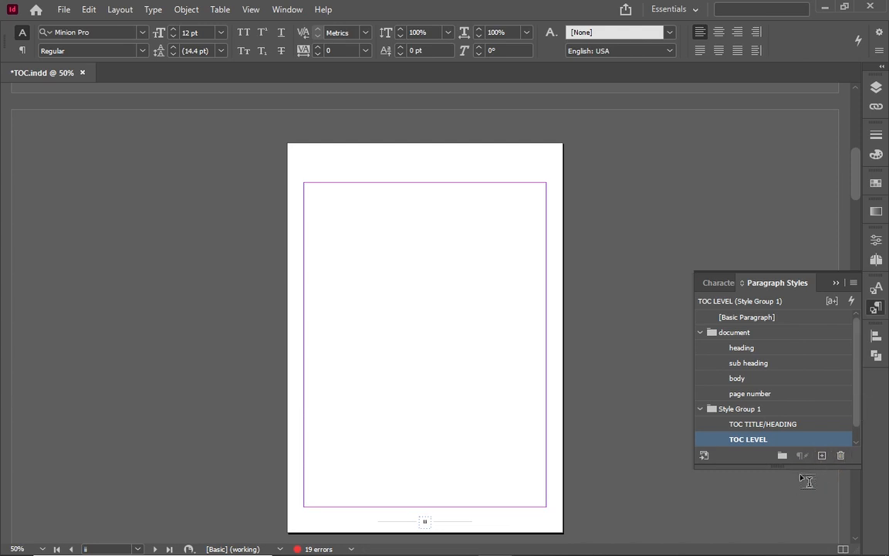
pyautogui.moveTo(796, 468); pyautogui.dragTo(796, 545)
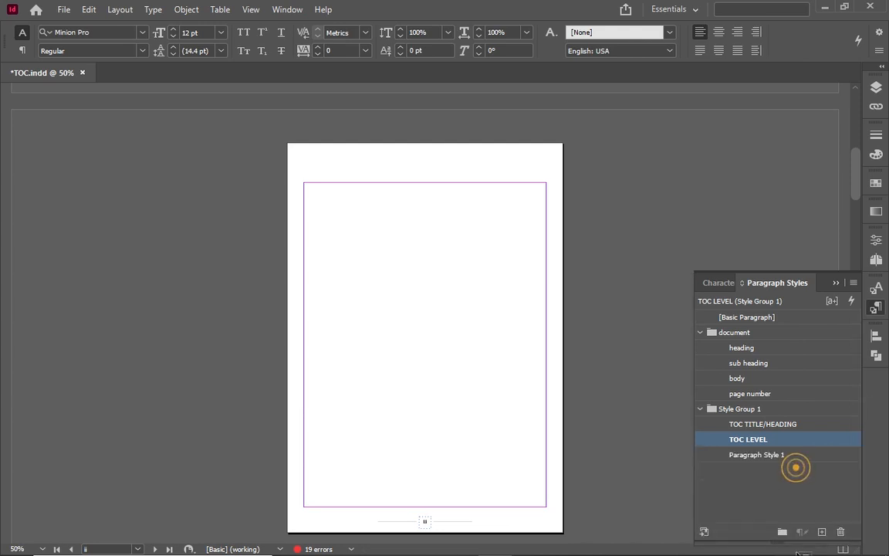
pyautogui.click(760, 454)
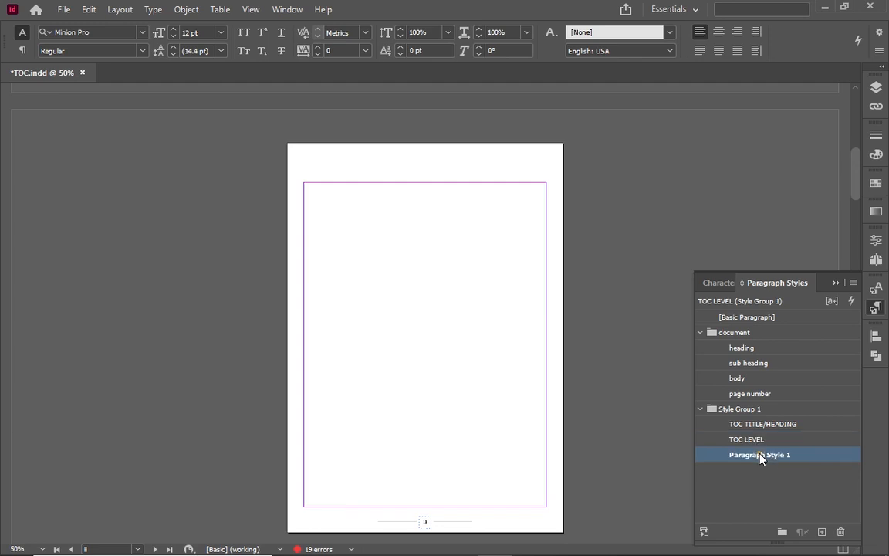
pyautogui.click(760, 456)
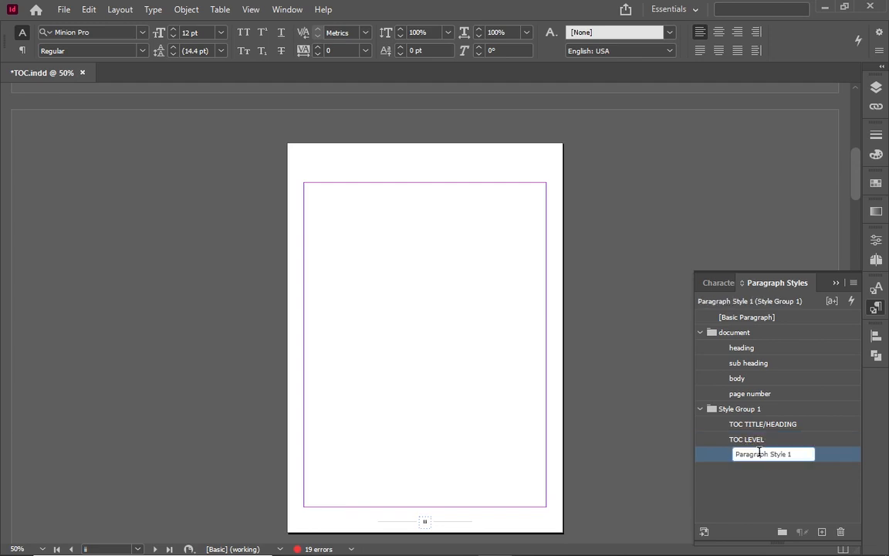
pyautogui.click(848, 455)
pyautogui.click(769, 454)
pyautogui.click(769, 454)
pyautogui.click(832, 458)
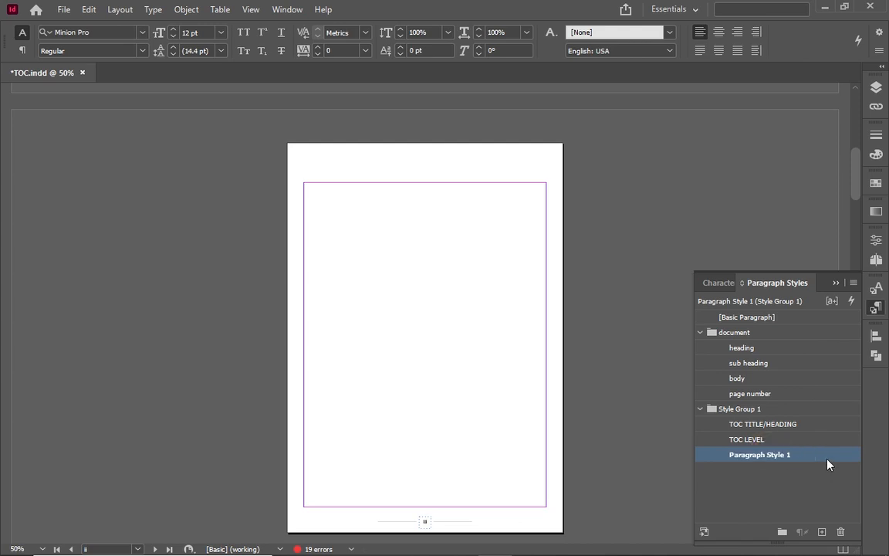
# Name the newly added paragraph style TOC LEVEL 2 and base it on [No Paragraph Style].
pyautogui.doubleClick(716, 456)
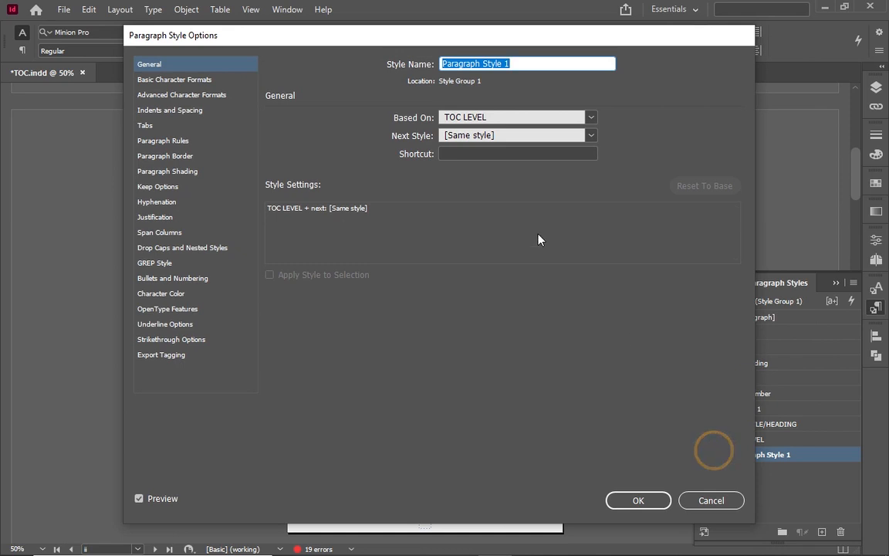
pyautogui.write('TOC')
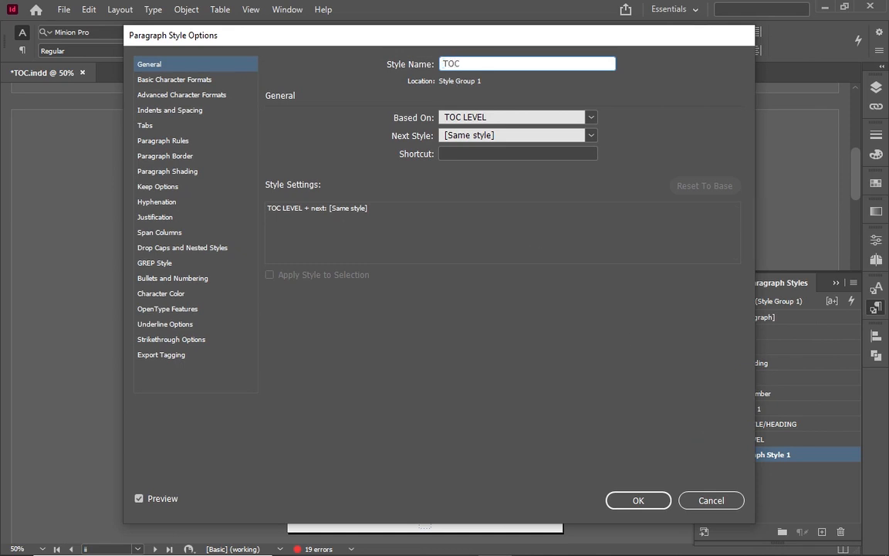
pyautogui.write(' LEVEL 2')
pyautogui.click(591, 117)
pyautogui.click(541, 133)
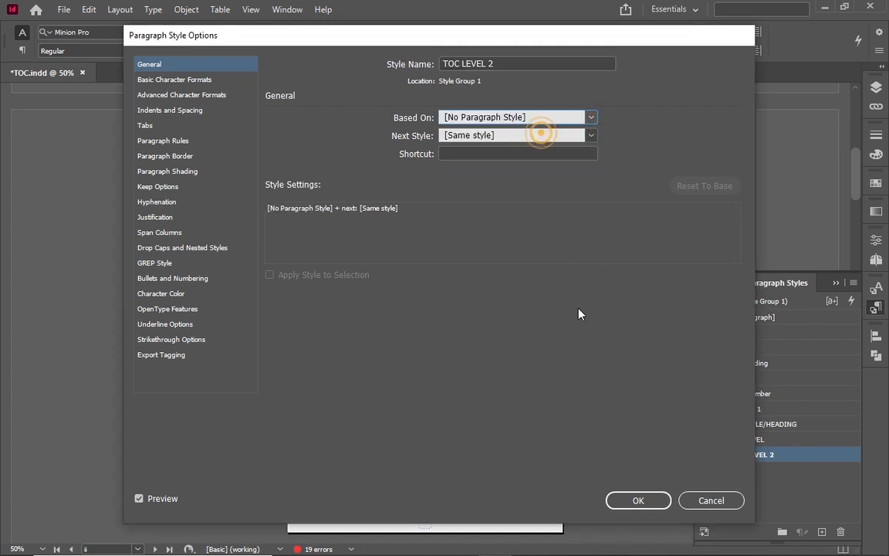
pyautogui.click(635, 503)
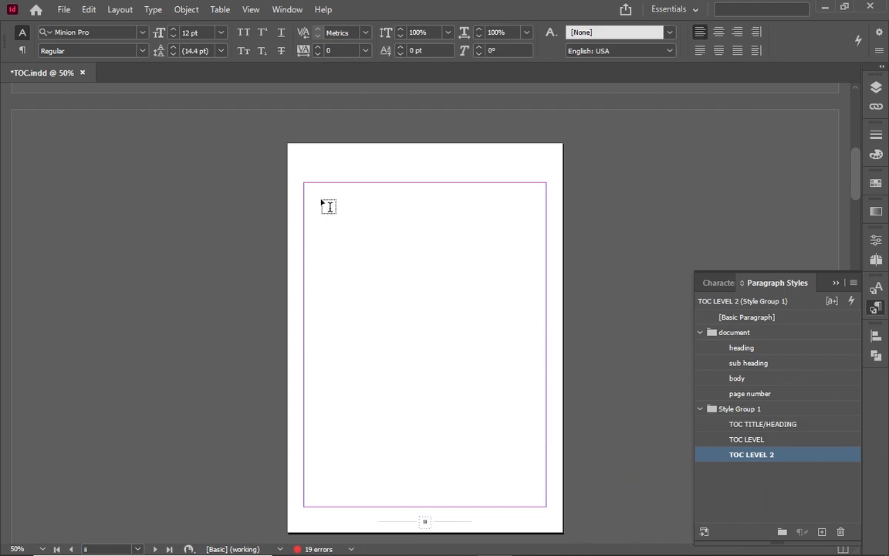
# Display the Tools panel and activate the Selection tool.
pyautogui.click(276, 8)
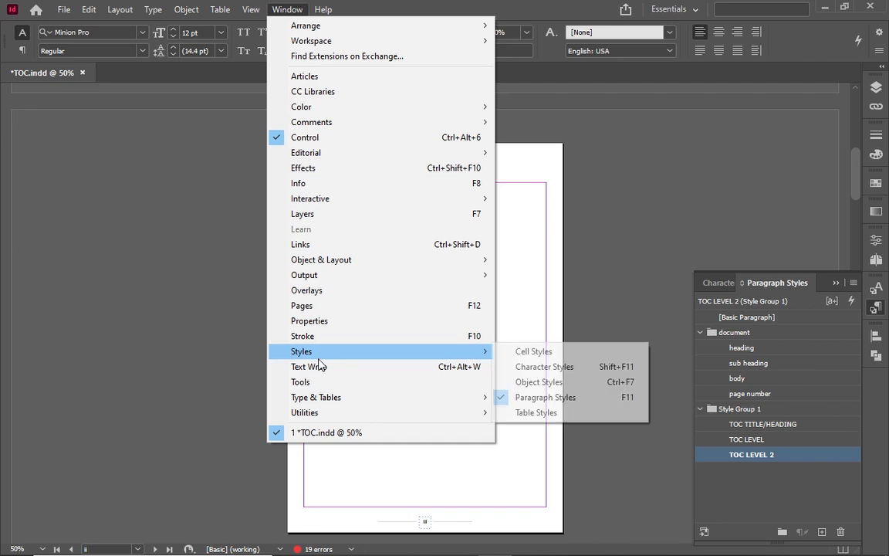
pyautogui.click(290, 382)
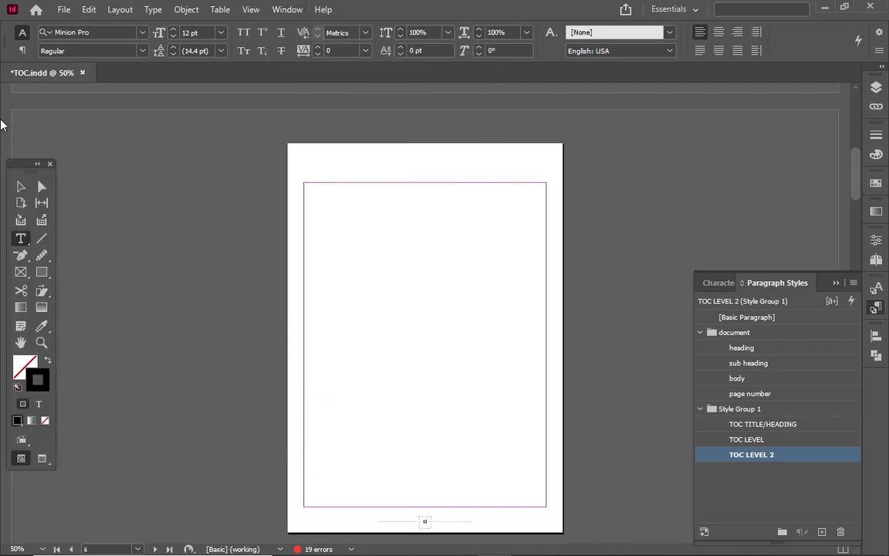
pyautogui.click(21, 187)
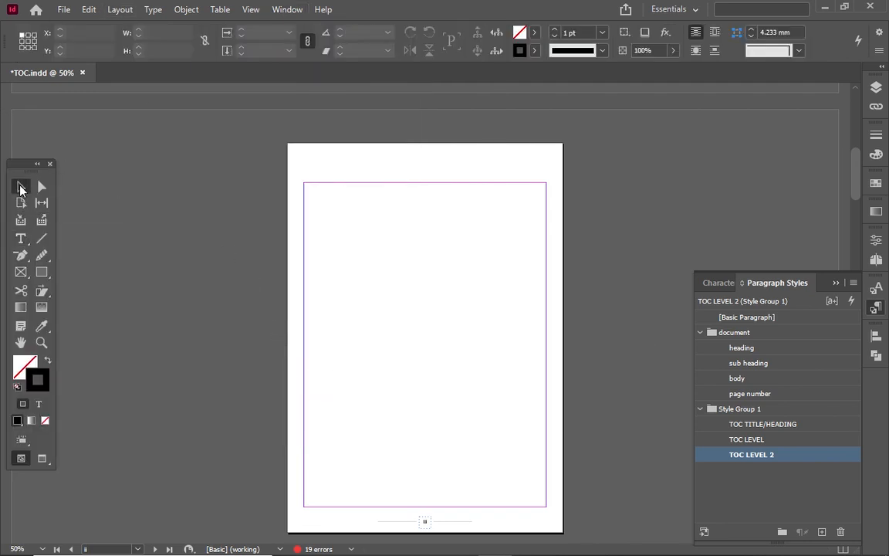
# Open the Table of Contents settings and change the title to "Table of Contents".
pyautogui.click(126, 11)
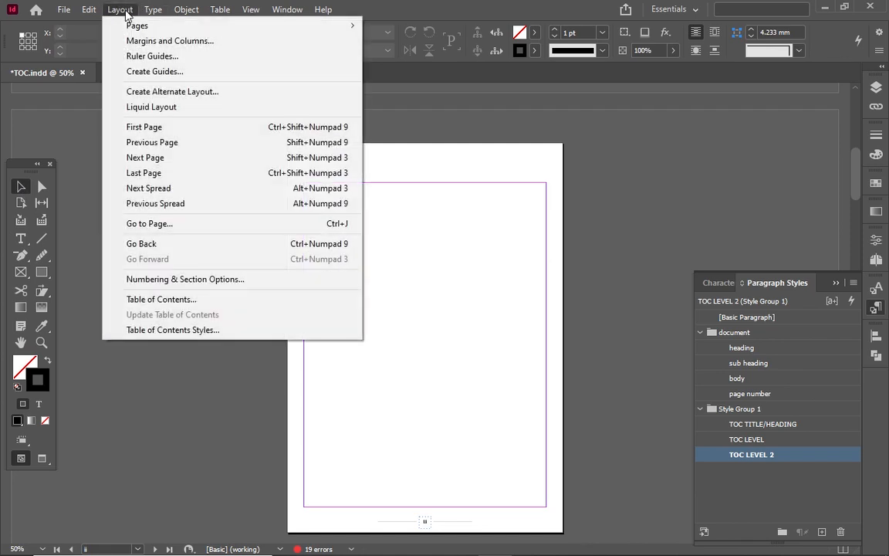
pyautogui.click(153, 304)
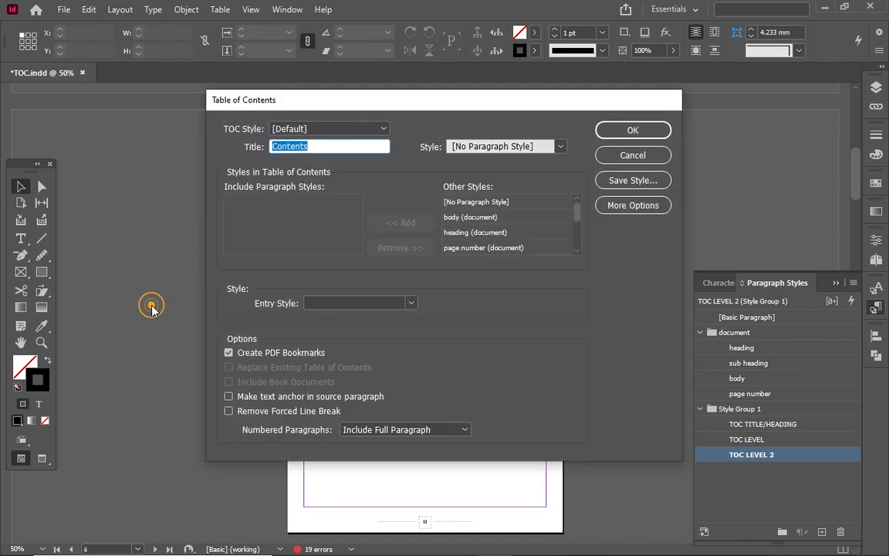
pyautogui.click(313, 145)
pyautogui.press('Home')
pyautogui.write('t')
pyautogui.press('BackSpace')
pyautogui.write('Table of')
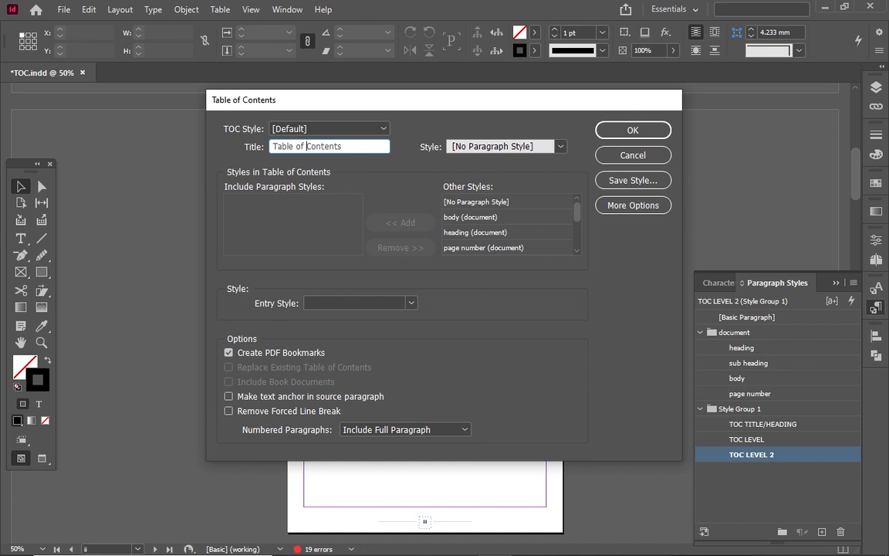
# Assign the TOC TITLE/HEADING style to the contents title and expand the dialog to its additional options.
pyautogui.click(565, 153)
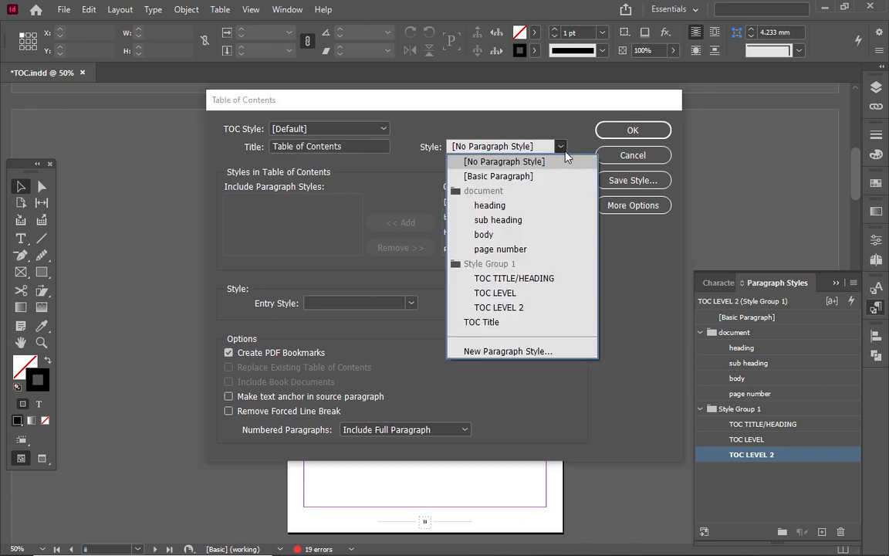
pyautogui.click(499, 279)
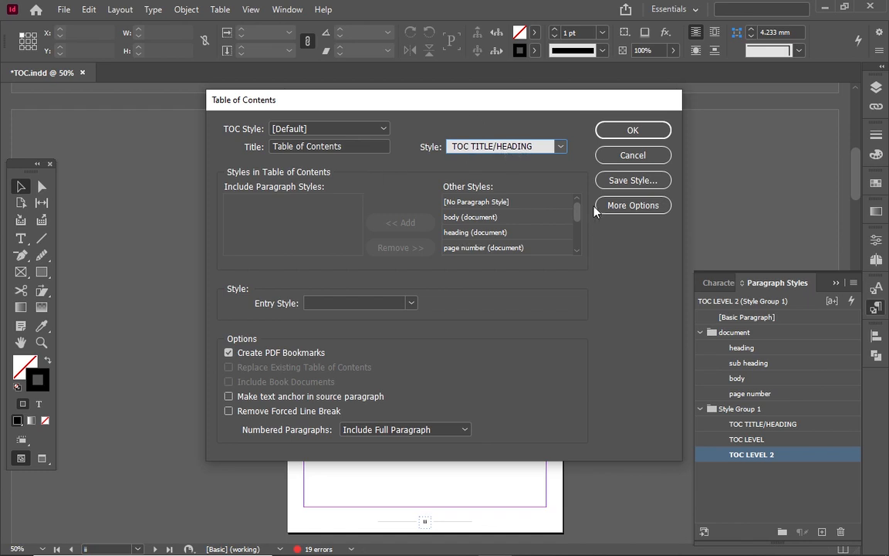
pyautogui.click(628, 206)
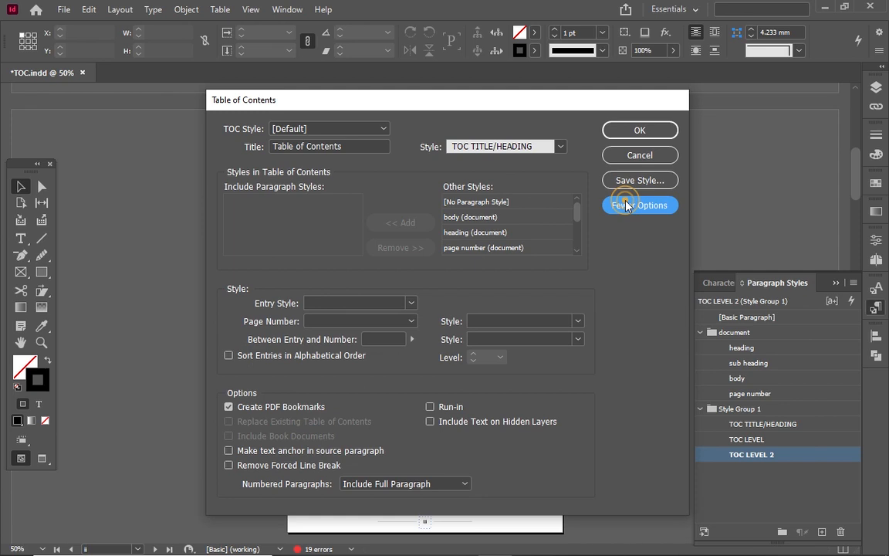
# Include the document group's heading and sub heading paragraph styles in the table of contents.
pyautogui.click(294, 213)
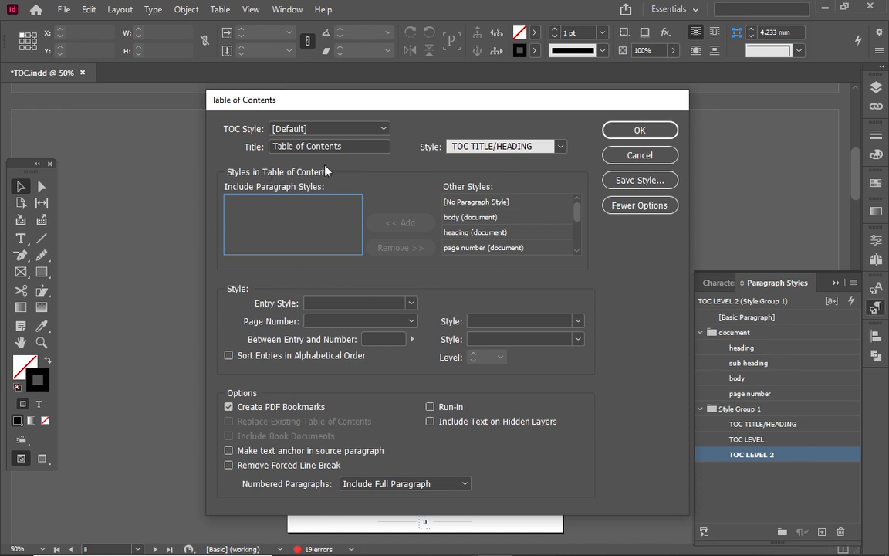
pyautogui.click(485, 232)
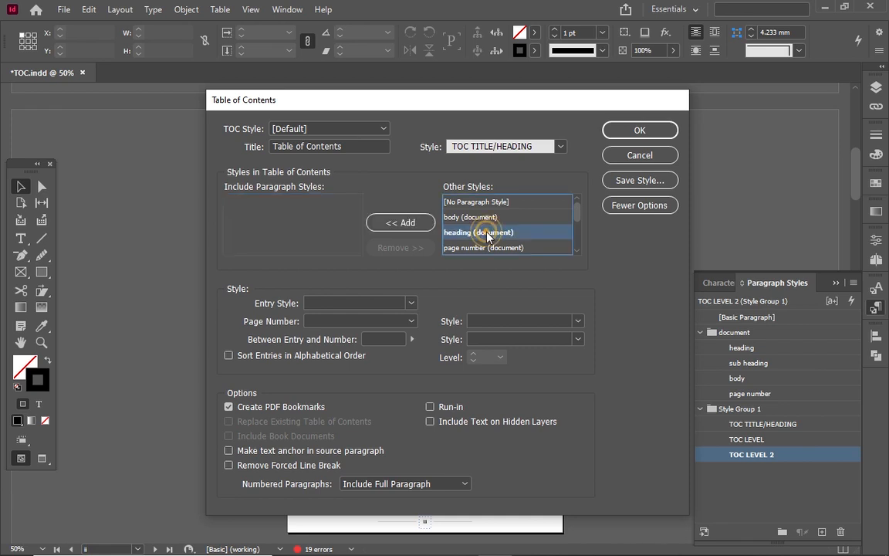
pyautogui.click(410, 224)
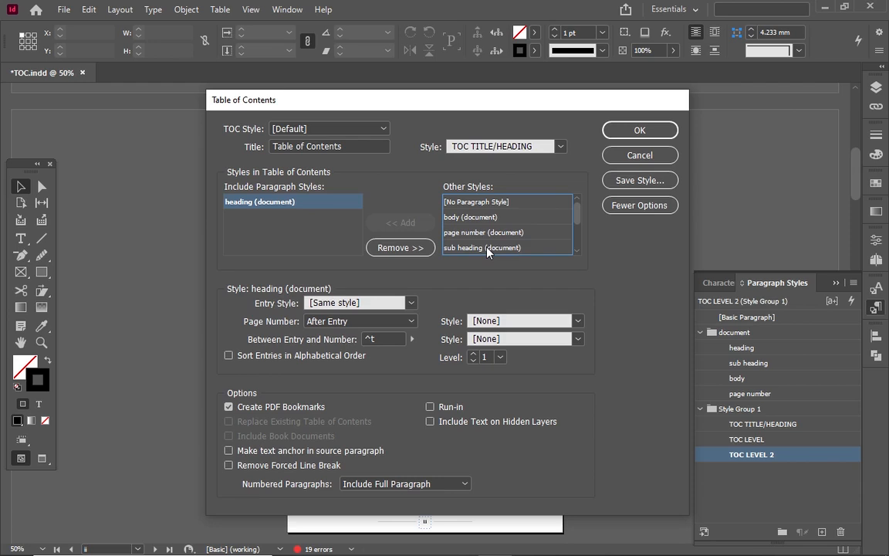
pyautogui.click(486, 248)
pyautogui.click(411, 226)
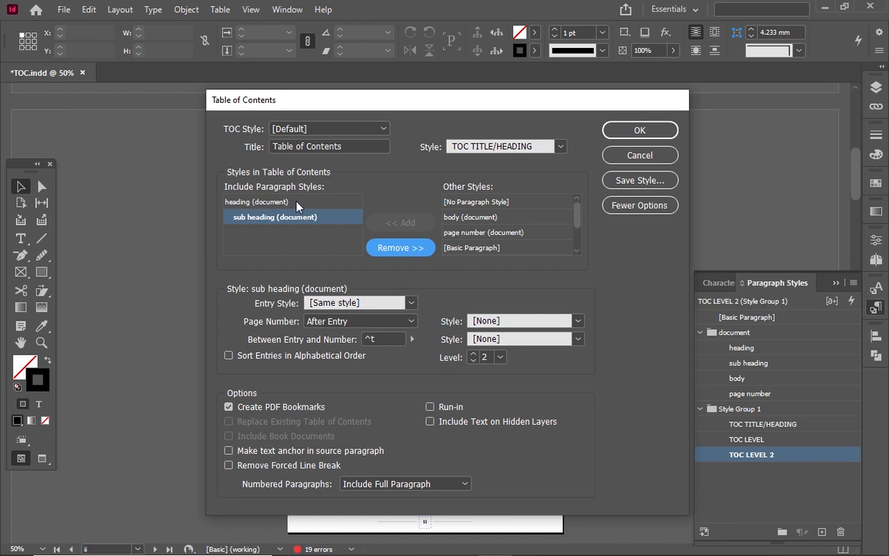
# Compare the settings of the two included styles and set the entry style for heading to TOC LEVEL.
pyautogui.click(240, 204)
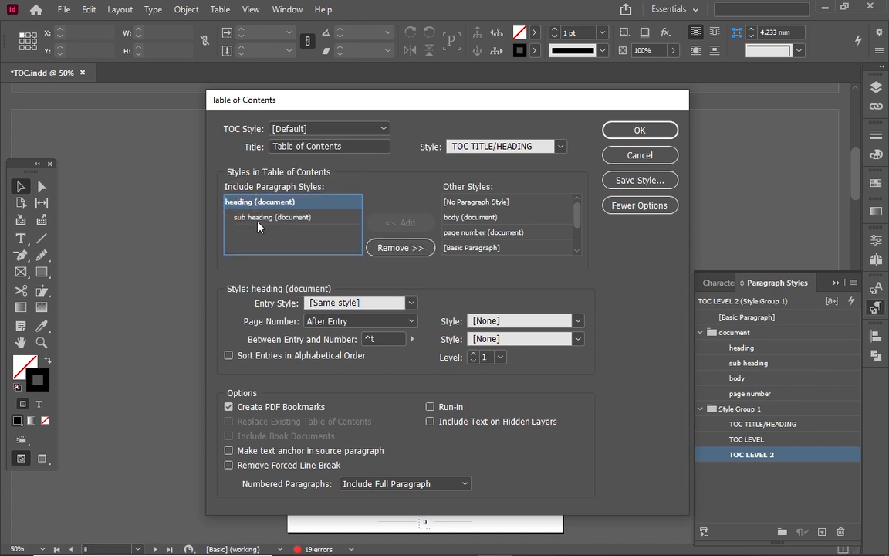
pyautogui.click(265, 218)
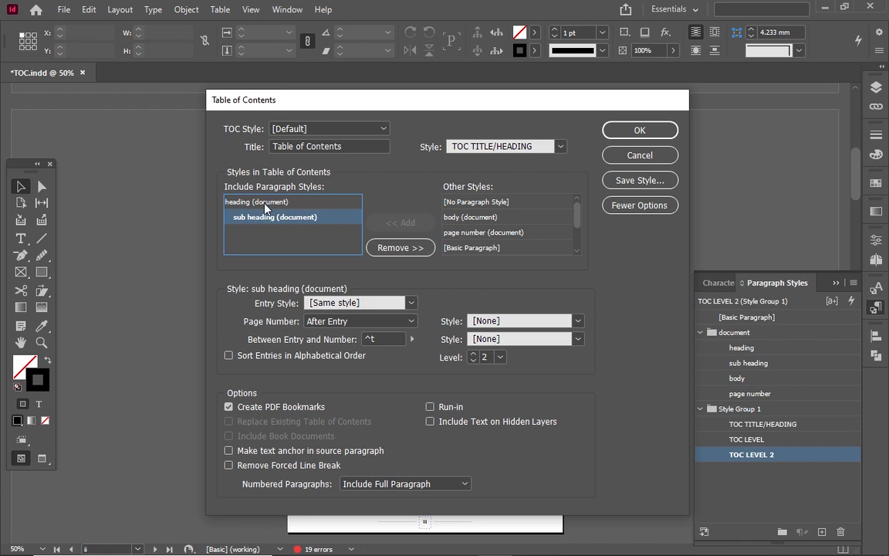
pyautogui.click(267, 204)
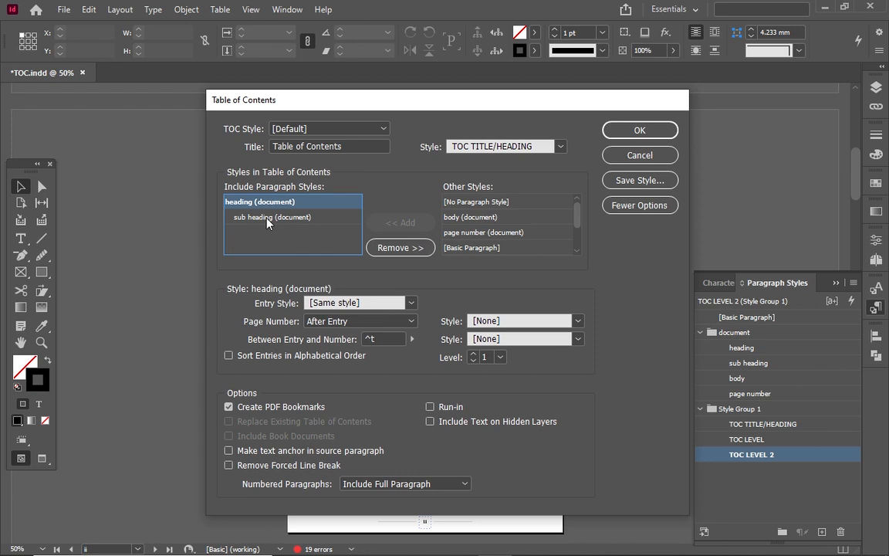
pyautogui.click(267, 218)
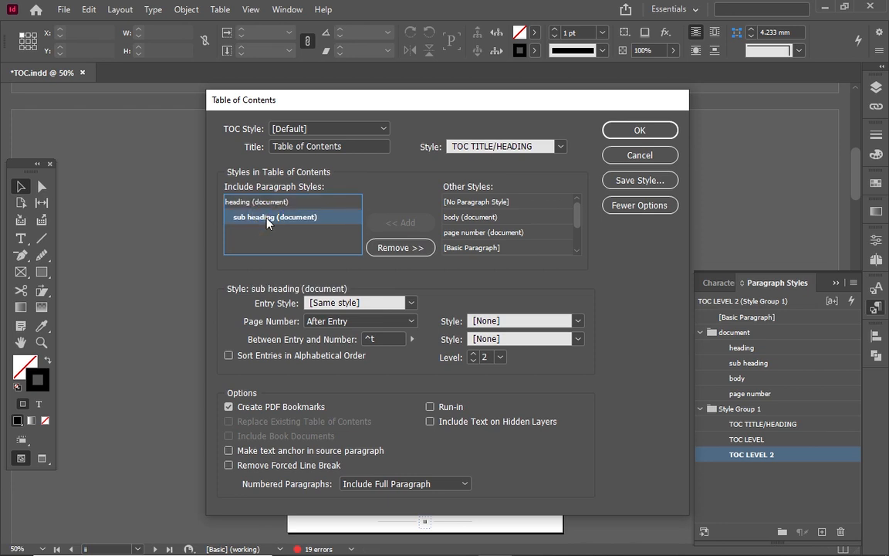
pyautogui.click(270, 201)
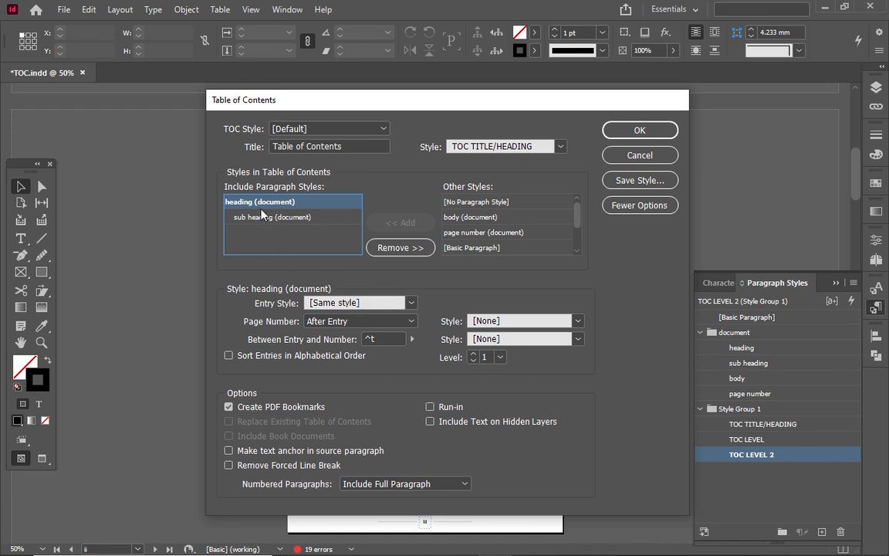
pyautogui.click(413, 303)
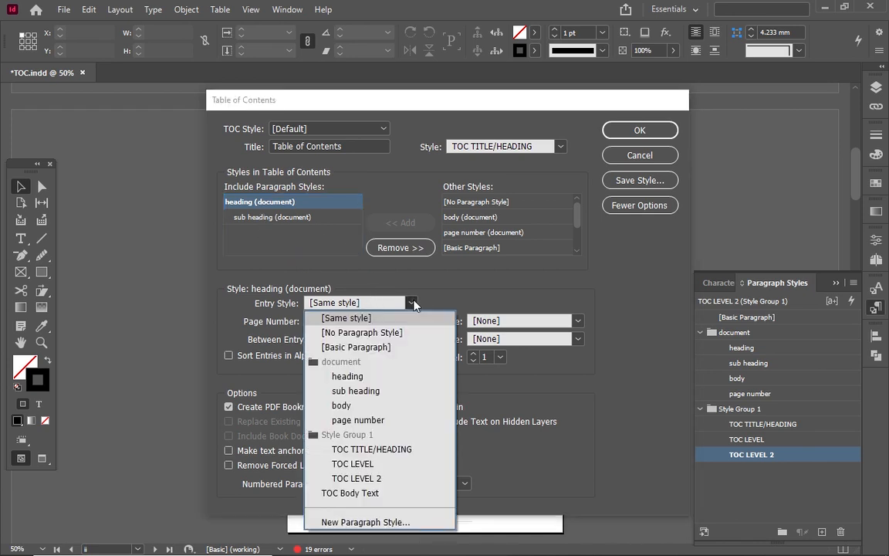
pyautogui.click(380, 466)
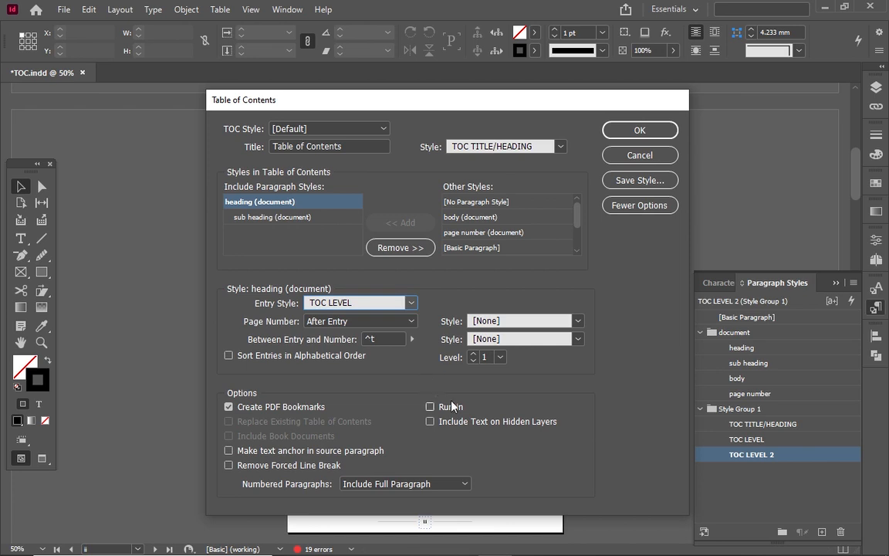
# Set the entry style for sub heading to TOC LEVEL 2 and check the level assigned to both included styles.
pyautogui.click(279, 218)
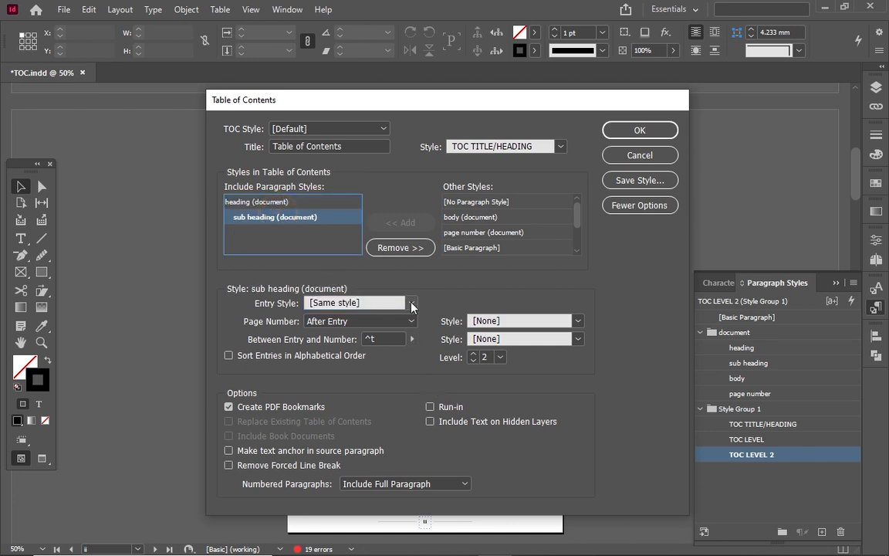
pyautogui.click(406, 304)
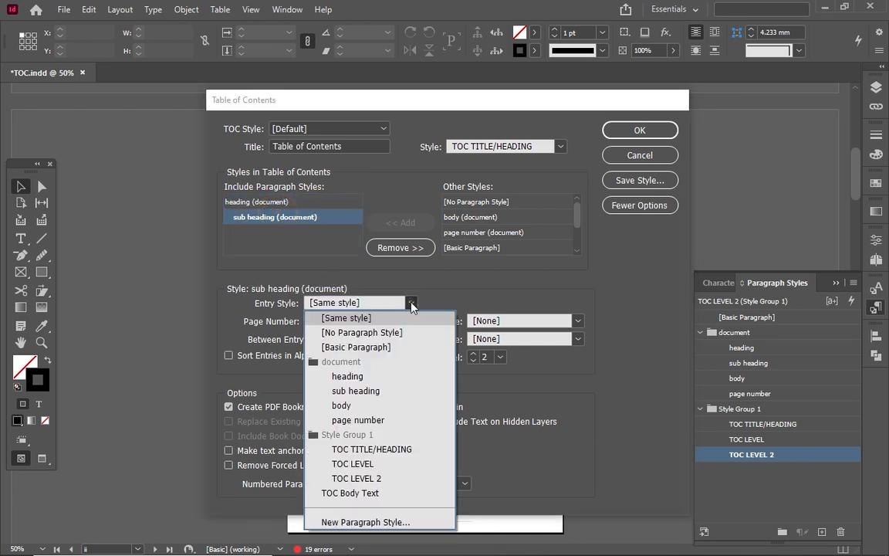
pyautogui.click(380, 479)
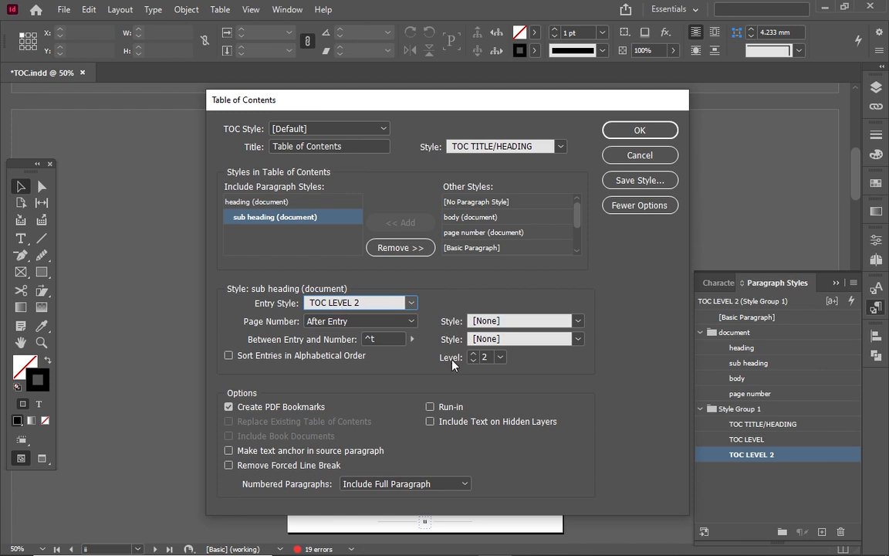
pyautogui.click(498, 358)
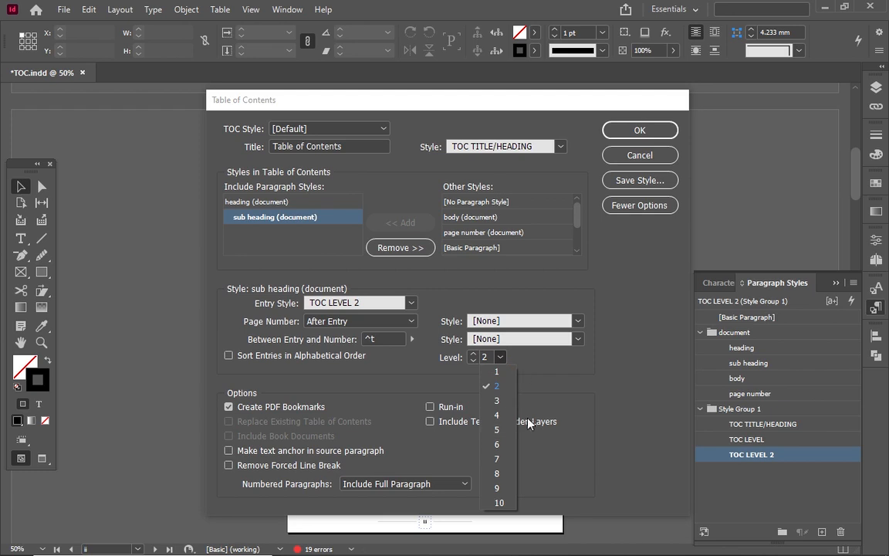
pyautogui.click(551, 362)
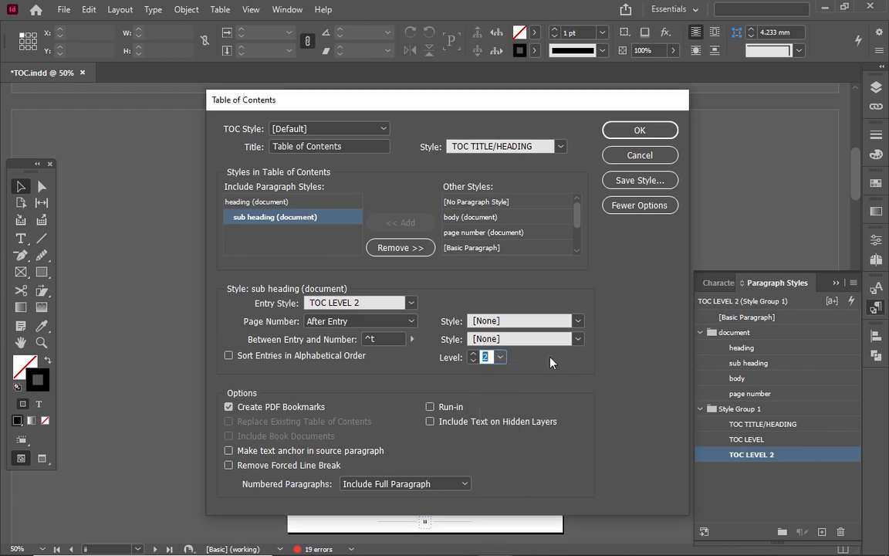
pyautogui.click(305, 201)
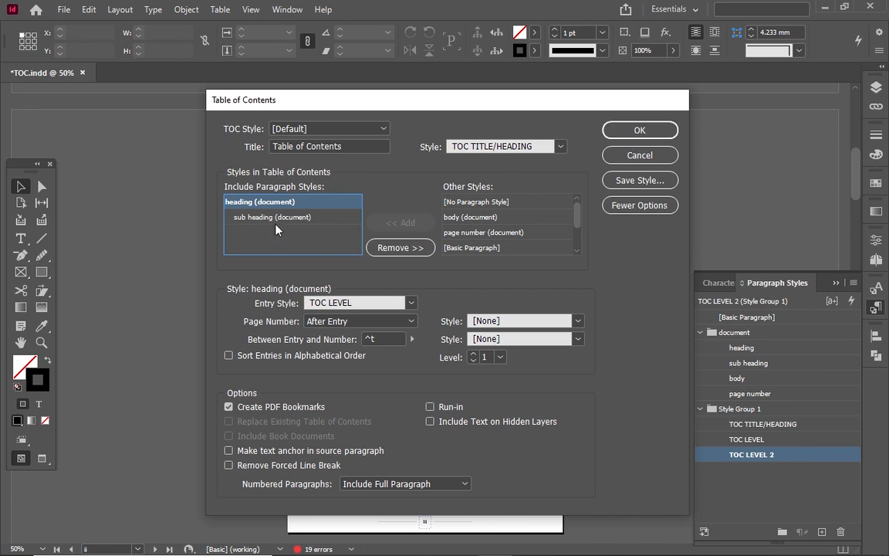
# Generate the table of contents and place it on page ii from the upper-left corner of the margins.
pyautogui.click(655, 131)
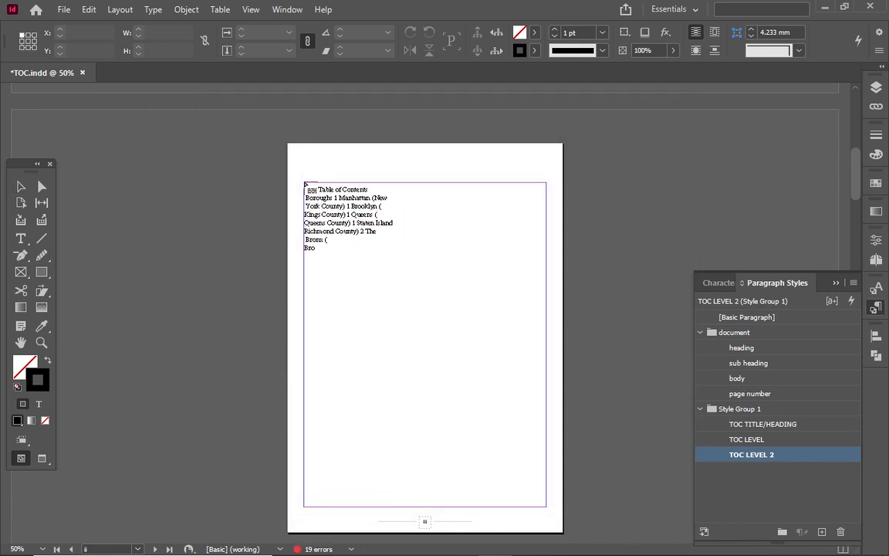
pyautogui.click(304, 183)
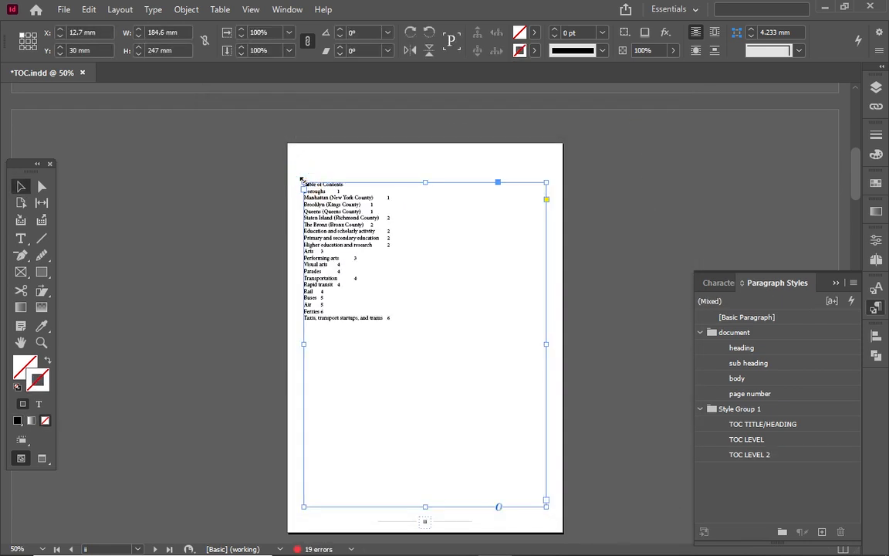
pyautogui.hotkey('ctrl', '=')
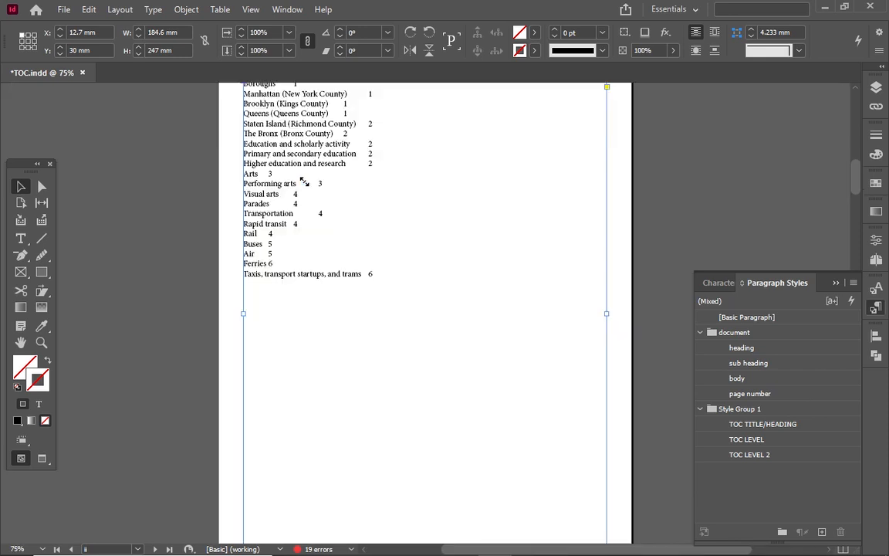
pyautogui.hotkey('ctrl', '=')
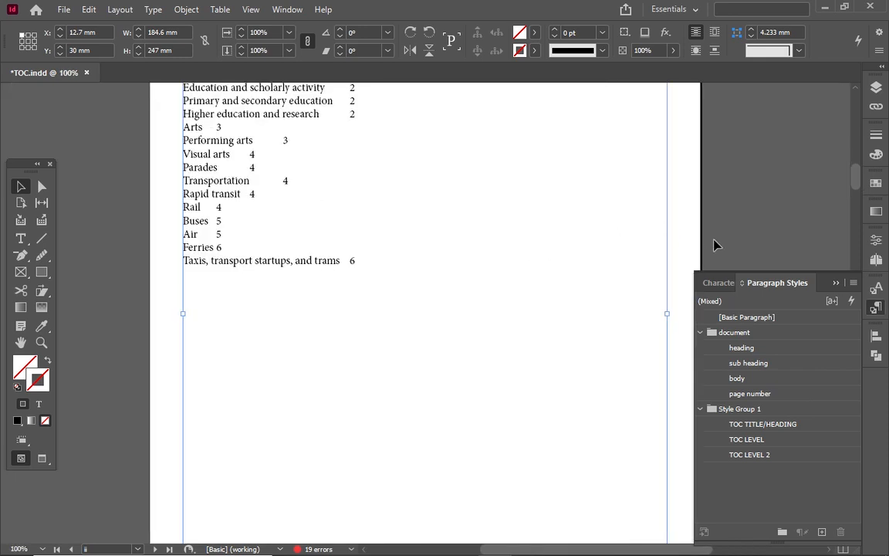
pyautogui.moveTo(858, 181); pyautogui.dragTo(858, 176)
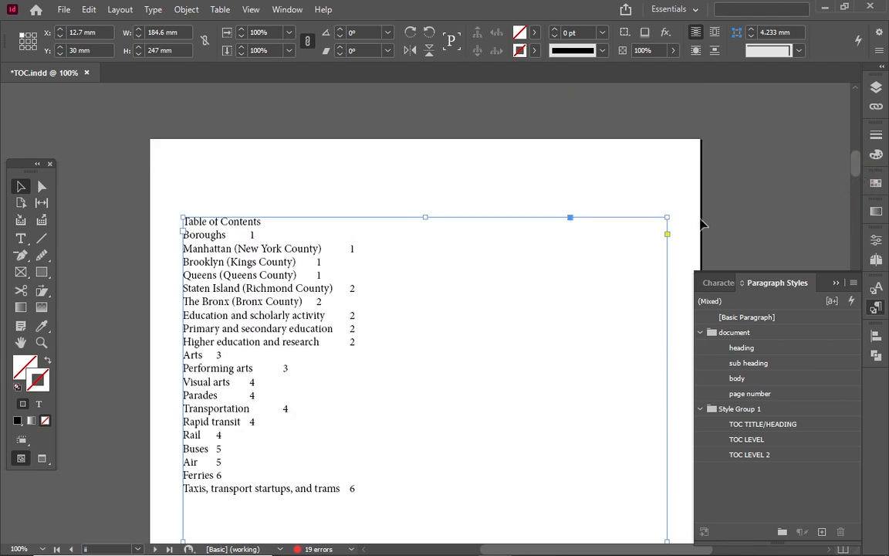
pyautogui.click(576, 206)
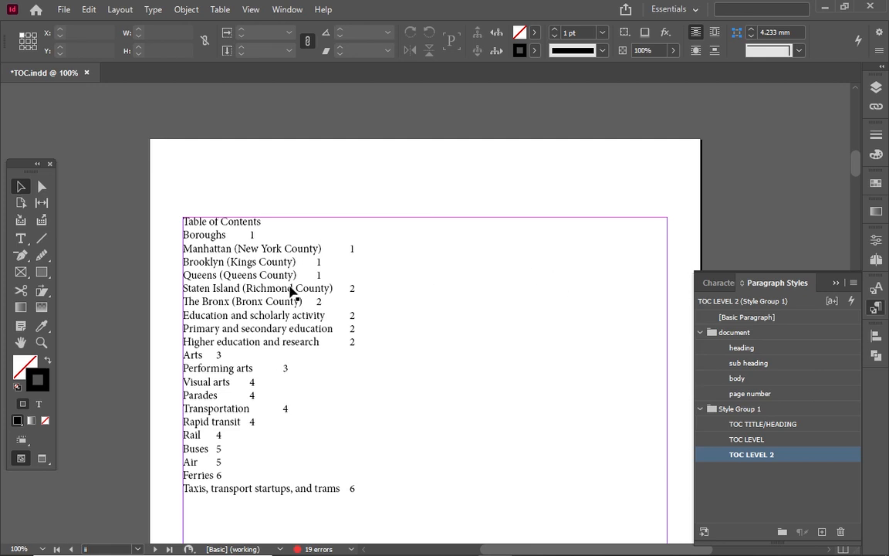
# Set the TOC TITLE/HEADING paragraph style's font size to 24 pt with the Regular font style.
pyautogui.doubleClick(760, 426)
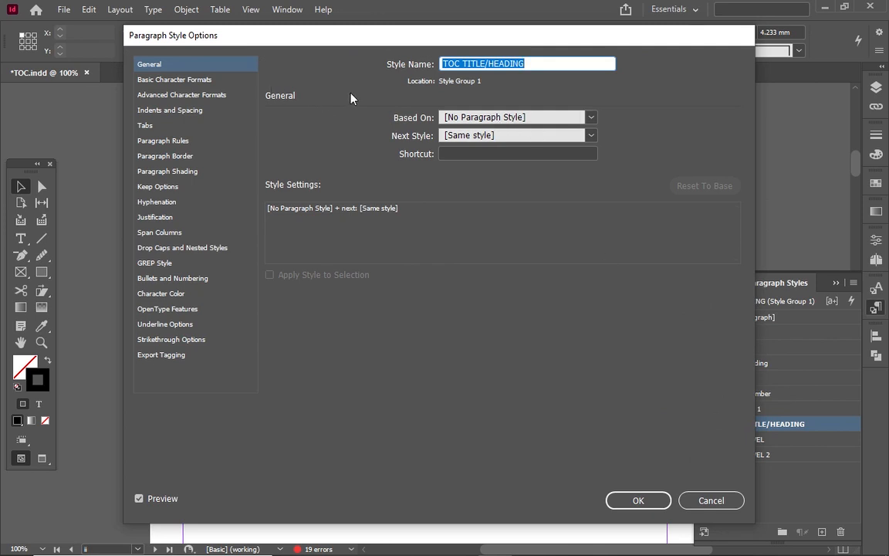
pyautogui.click(176, 80)
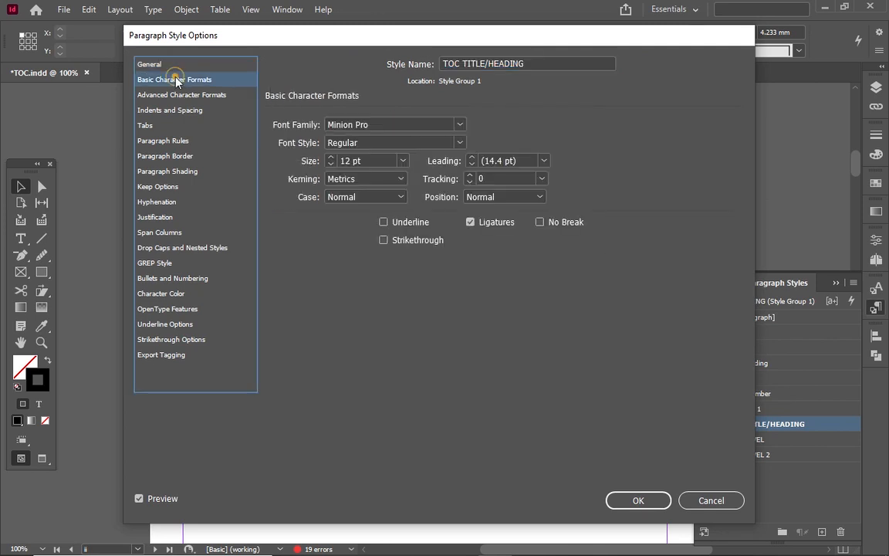
pyautogui.click(460, 124)
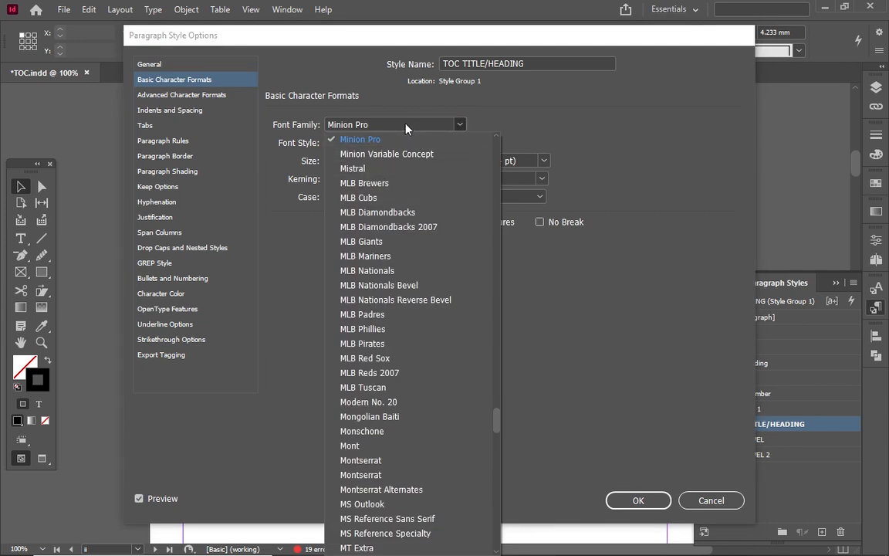
pyautogui.click(491, 123)
pyautogui.click(459, 144)
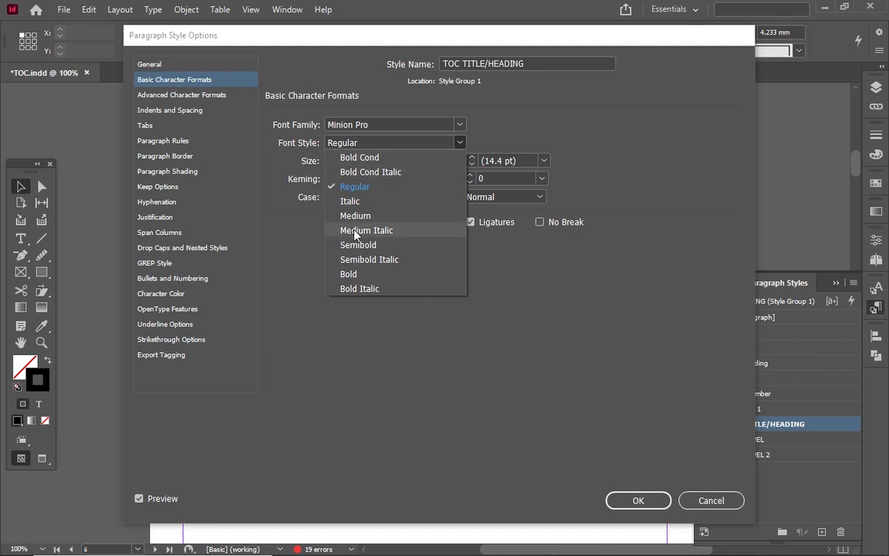
pyautogui.click(354, 186)
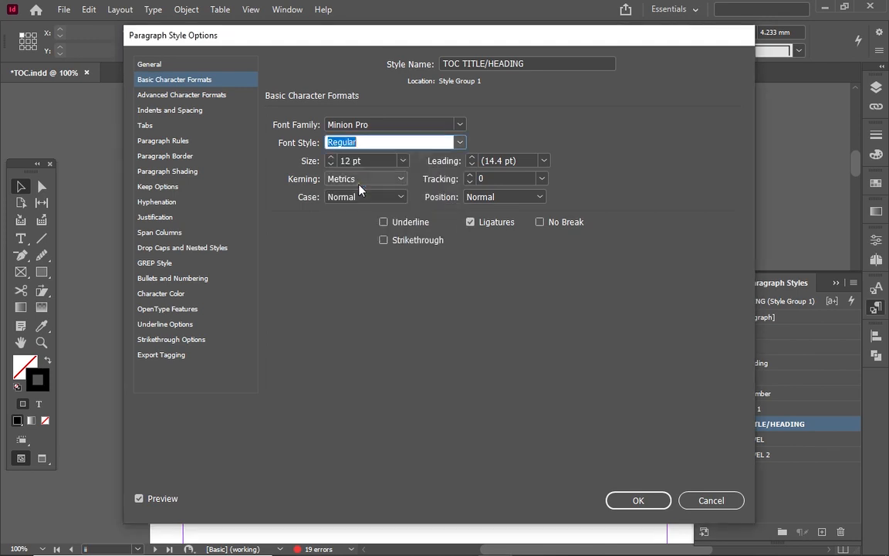
pyautogui.click(329, 157)
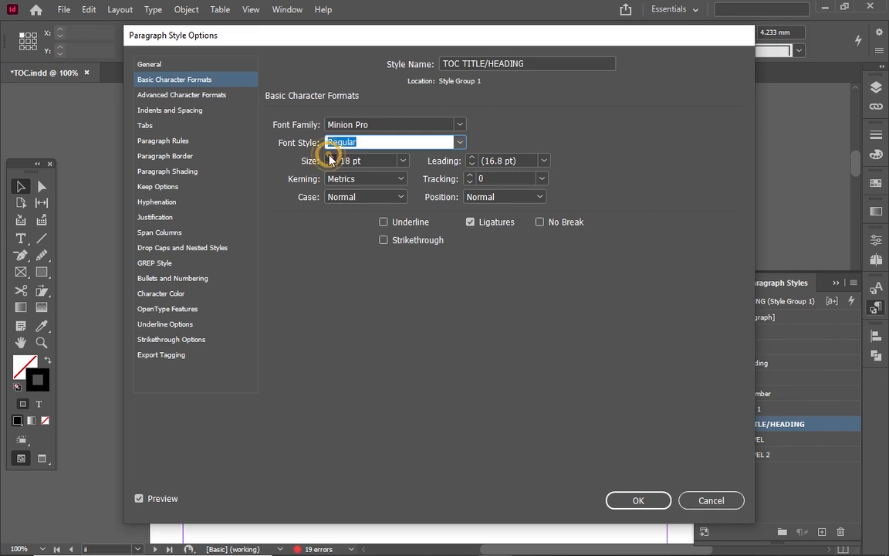
pyautogui.click(329, 157)
pyautogui.click(329, 157)
pyautogui.click(330, 157)
pyautogui.click(330, 157)
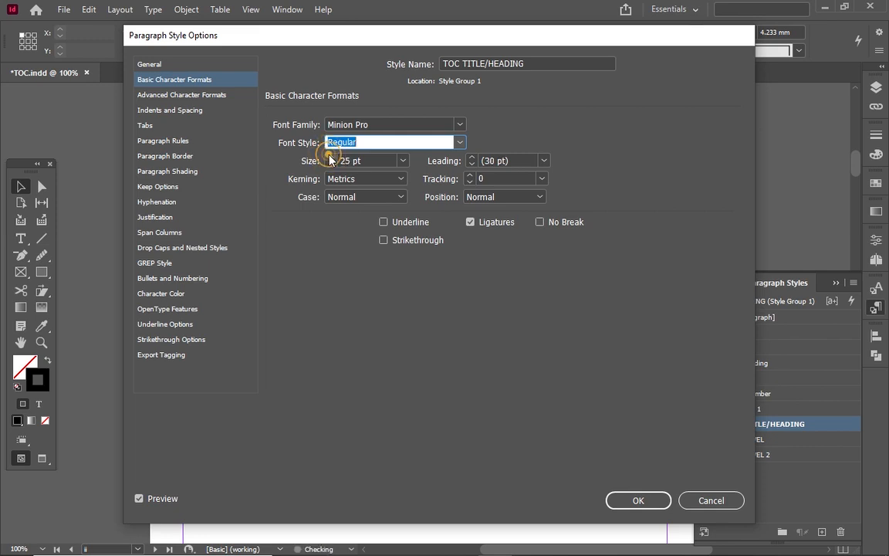
pyautogui.click(331, 165)
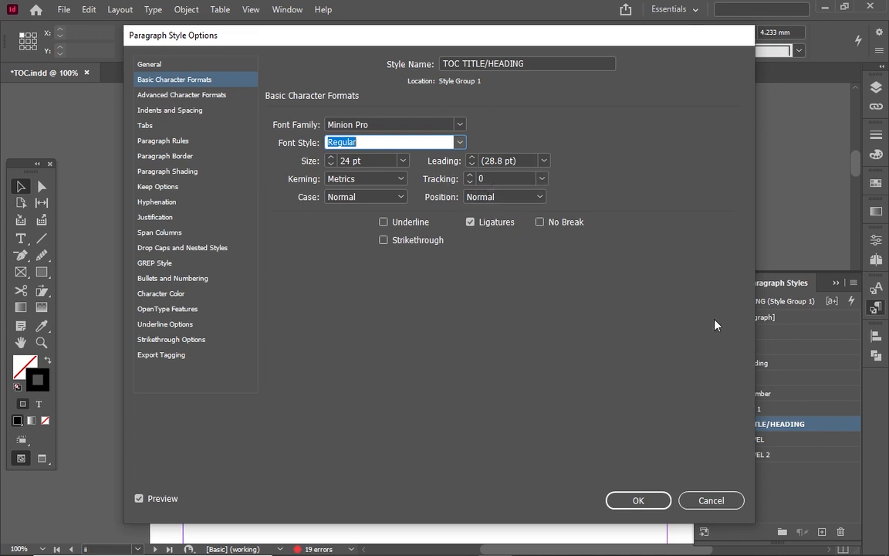
# Change the TOC TITLE/HEADING style's font family to Myriad Pro and apply the style changes.
pyautogui.moveTo(527, 40); pyautogui.dragTo(502, 289)
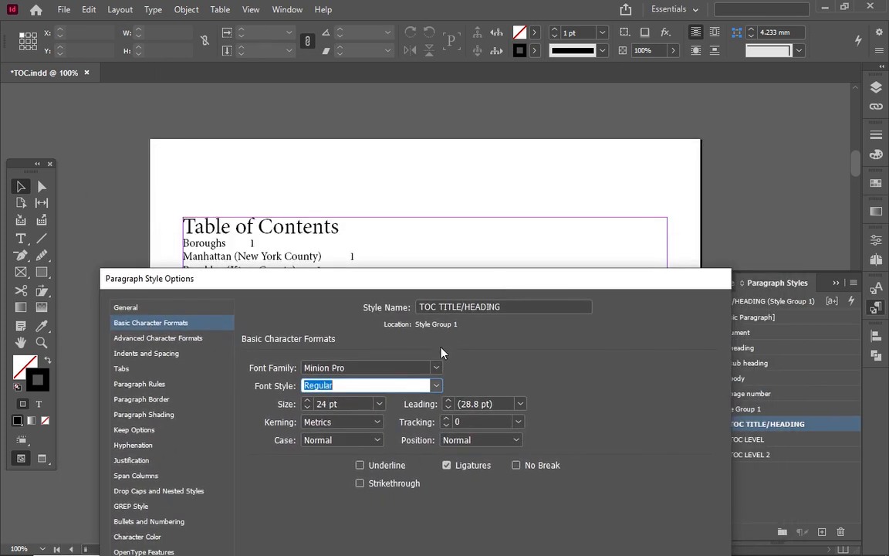
pyautogui.doubleClick(345, 365)
pyautogui.press('BackSpace')
pyautogui.press('BackSpace')
pyautogui.press('BackSpace')
pyautogui.press('BackSpace')
pyautogui.press('BackSpace')
pyautogui.press('BackSpace')
pyautogui.press('BackSpace')
pyautogui.write('yriad')
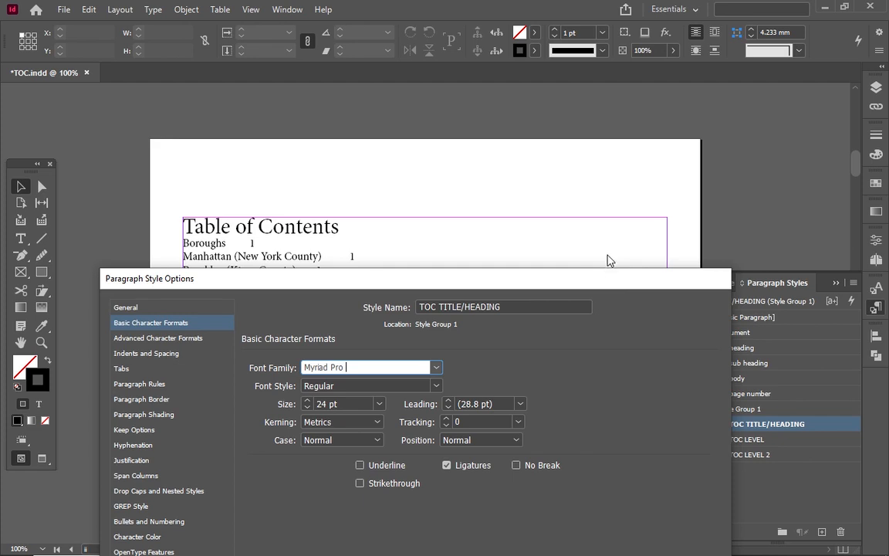
pyautogui.moveTo(616, 284); pyautogui.dragTo(622, 36)
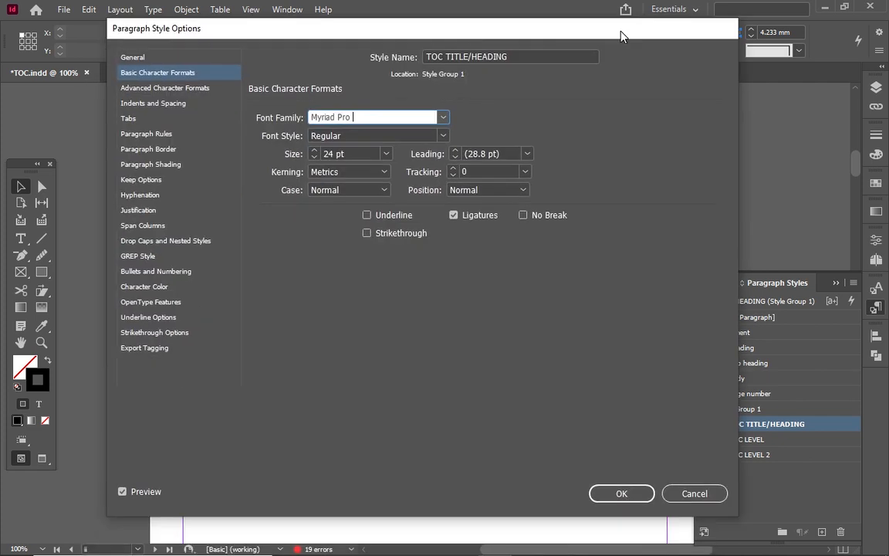
pyautogui.click(610, 498)
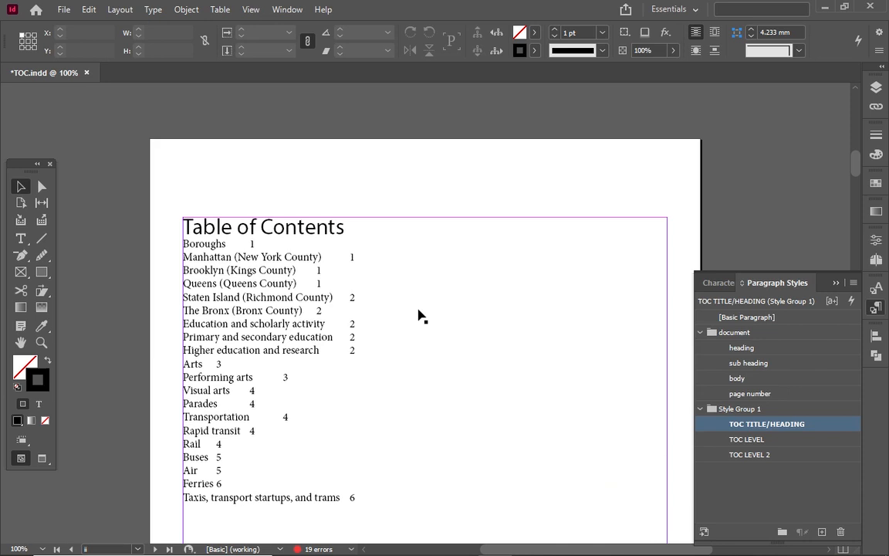
# Open the TOC LEVEL paragraph style for editing and rename it TOC LEVEL 1.
pyautogui.click(760, 440)
pyautogui.doubleClick(760, 440)
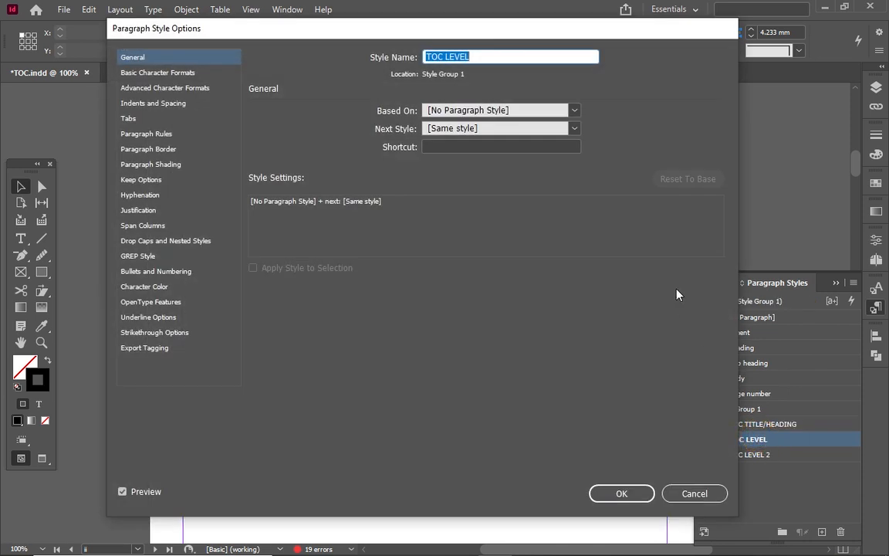
pyautogui.click(480, 56)
pyautogui.write('1')
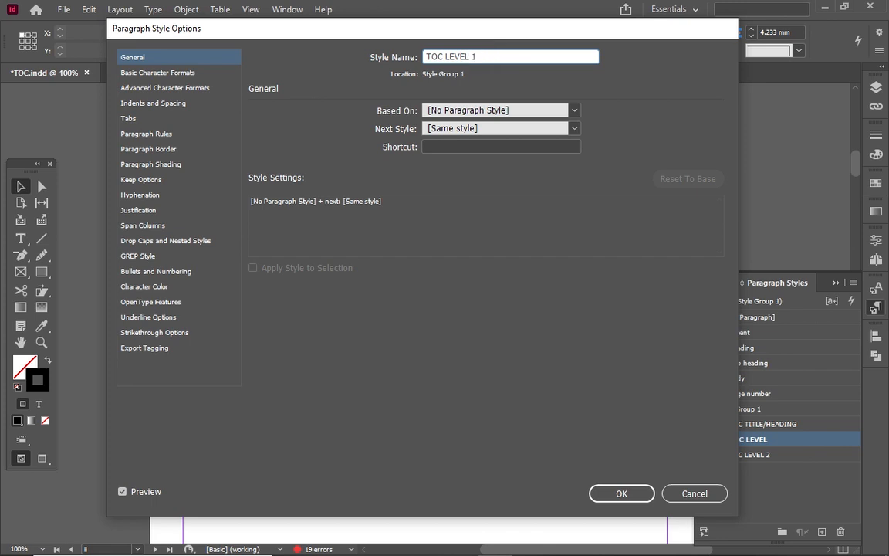
# Format the TOC LEVEL 1 style's characters as Myriad Pro, Semibold, at 15 pt.
pyautogui.click(182, 75)
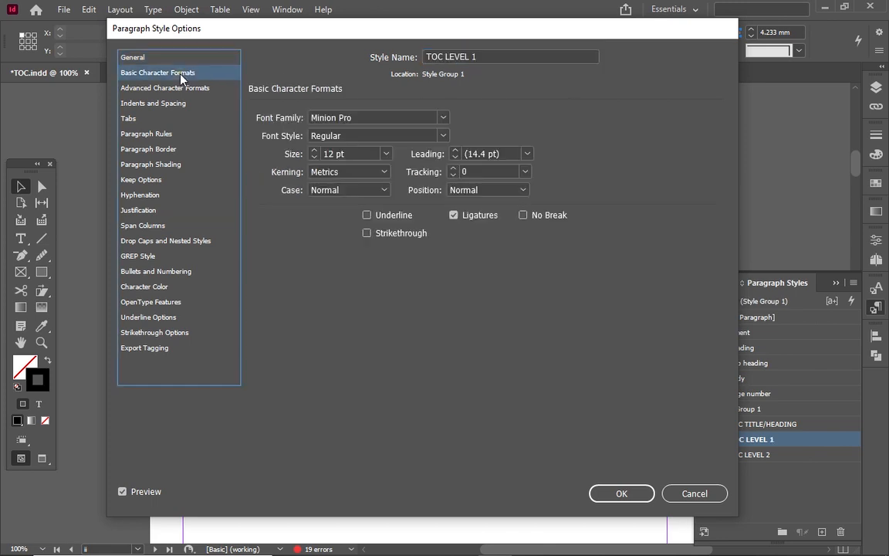
pyautogui.click(378, 114)
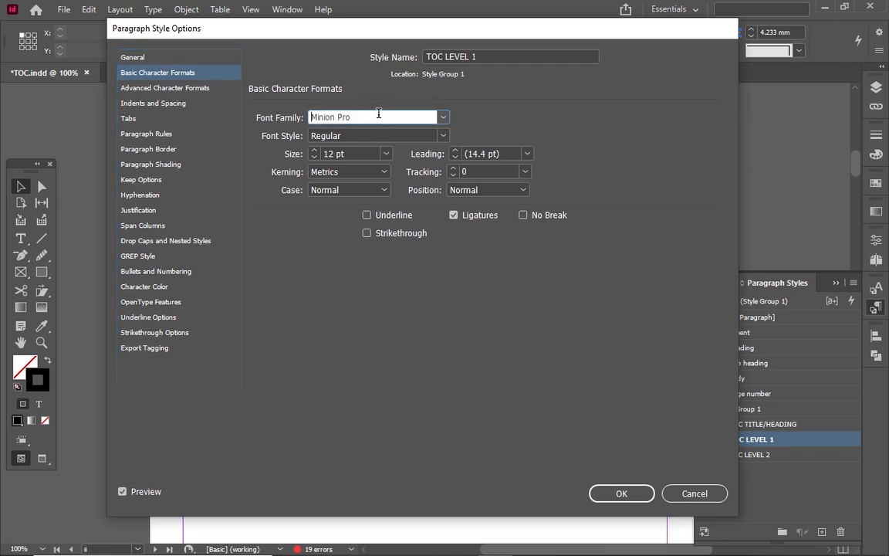
pyautogui.write('Myriad')
pyautogui.click(379, 114)
pyautogui.click(442, 134)
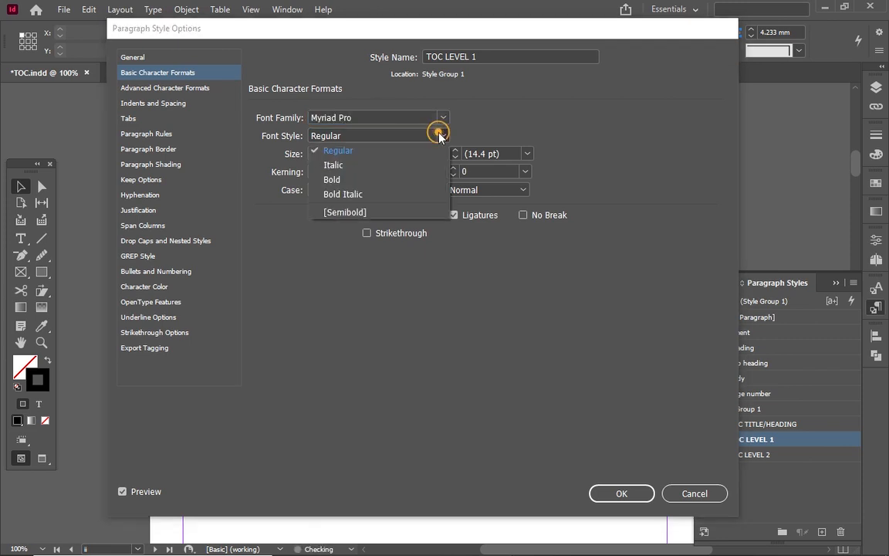
pyautogui.click(343, 211)
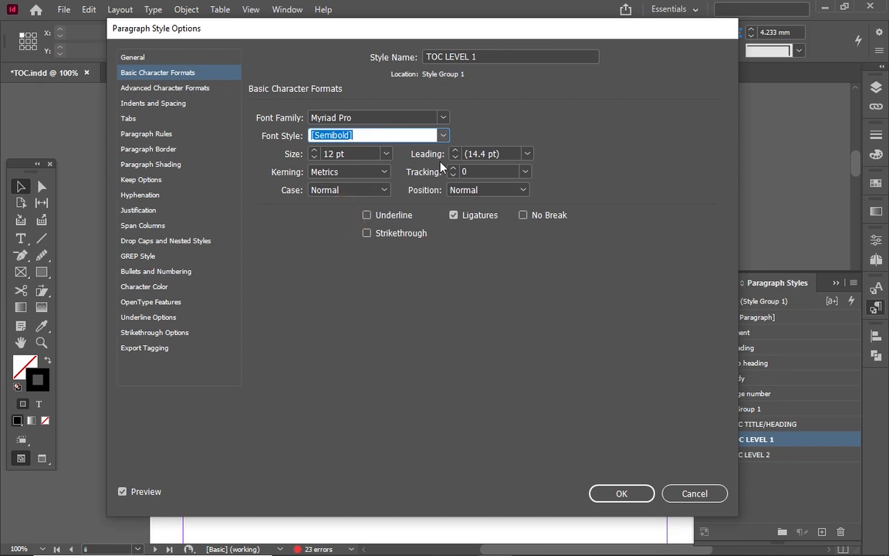
pyautogui.click(315, 150)
pyautogui.click(314, 151)
pyautogui.click(314, 152)
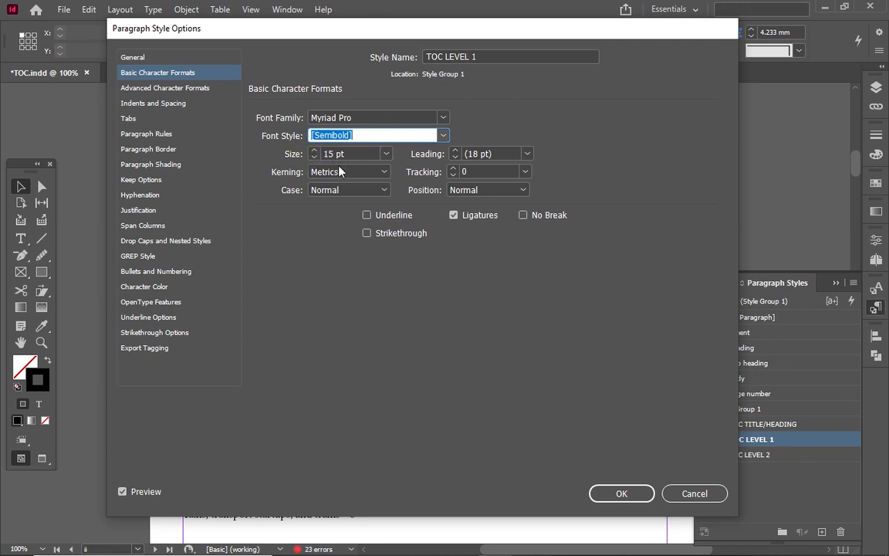
# Set the TOC LEVEL 1 style's space before to 7 mm and check the spacing on the contents page.
pyautogui.click(147, 105)
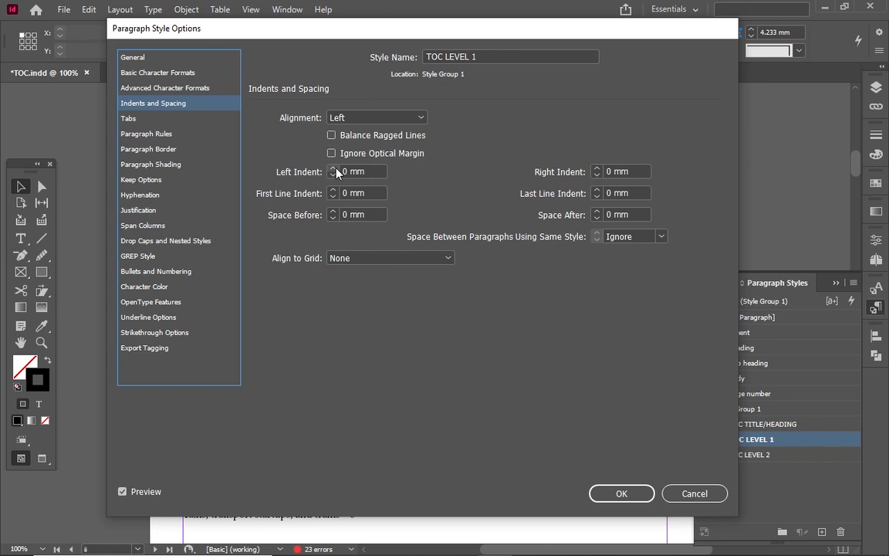
pyautogui.click(332, 213)
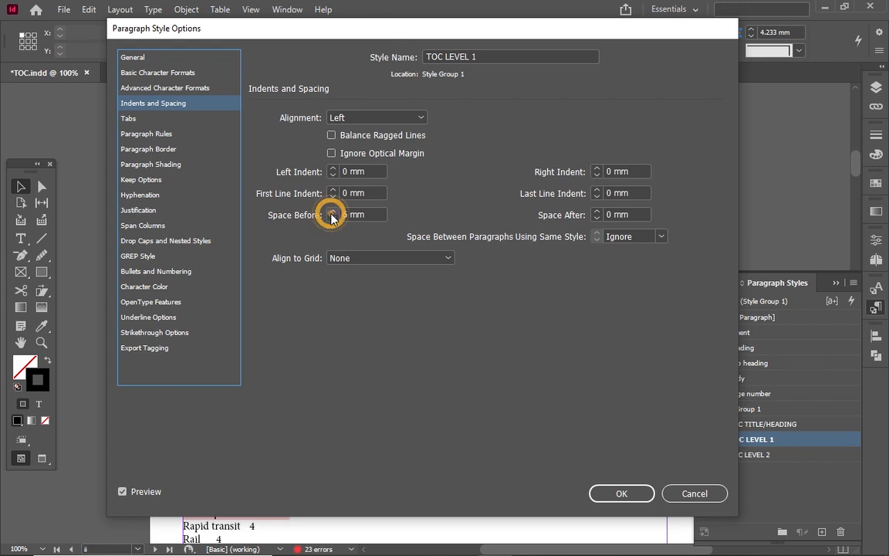
pyautogui.click(332, 213)
pyautogui.click(332, 213)
pyautogui.moveTo(388, 37); pyautogui.dragTo(635, 67)
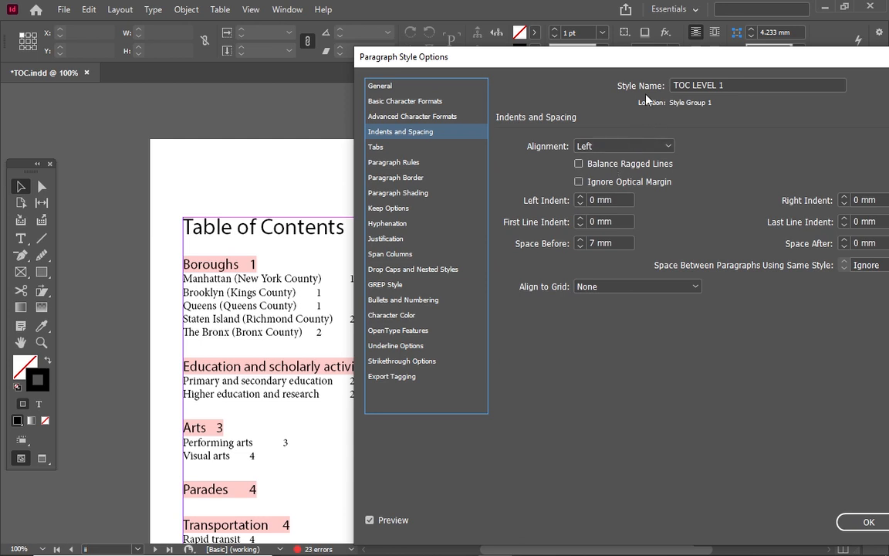
pyautogui.moveTo(627, 56); pyautogui.dragTo(356, 38)
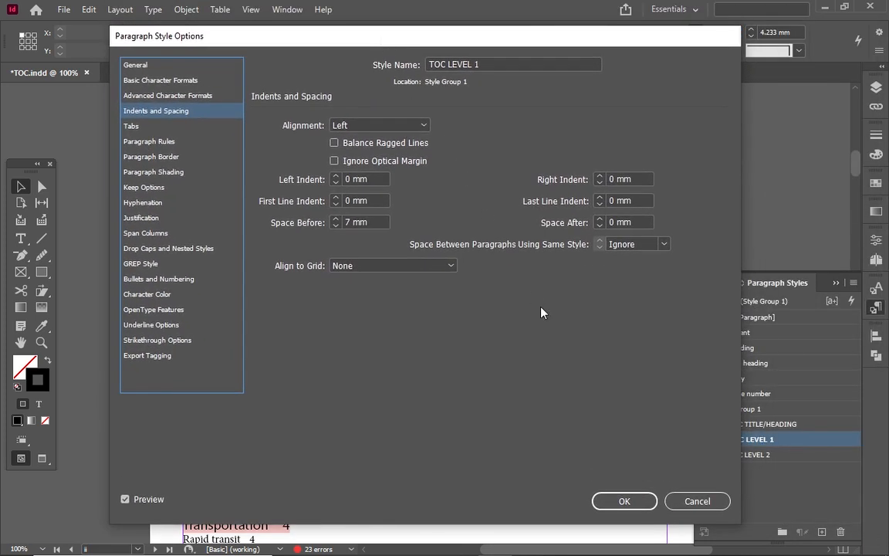
# Apply the TOC LEVEL 1 changes and set the TOC LEVEL 2 paragraph style's font family to Myriad Pro.
pyautogui.click(614, 500)
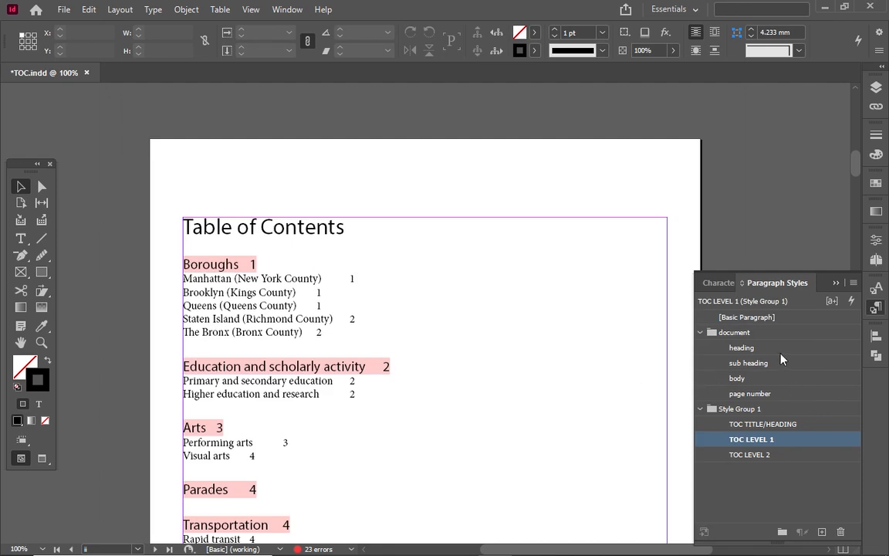
pyautogui.doubleClick(754, 454)
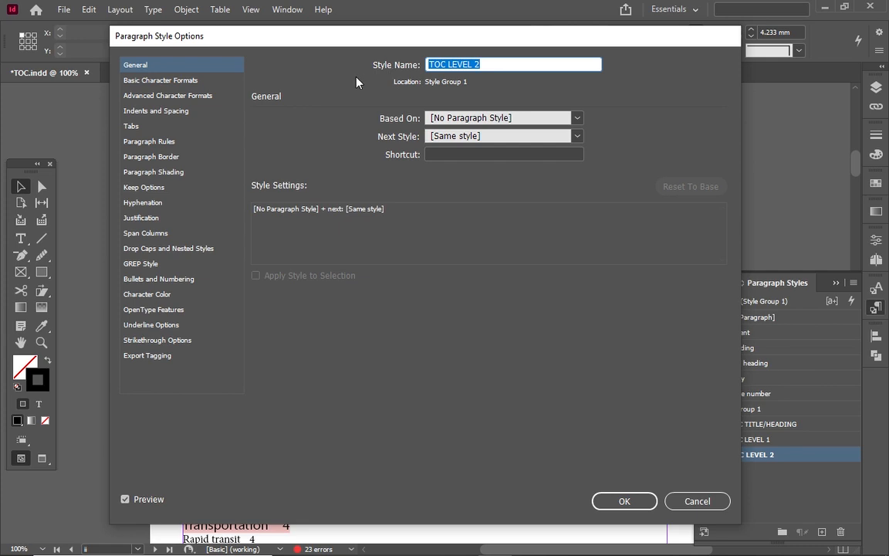
pyautogui.click(202, 82)
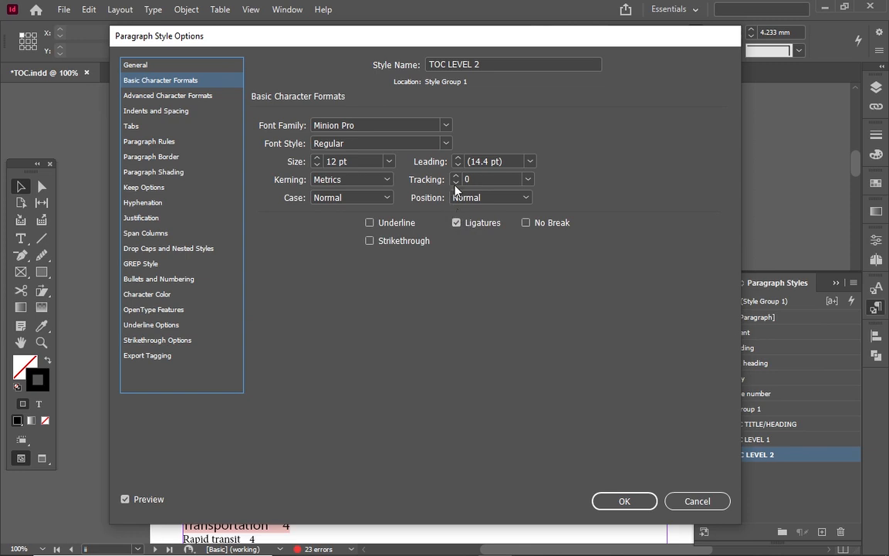
pyautogui.click(446, 125)
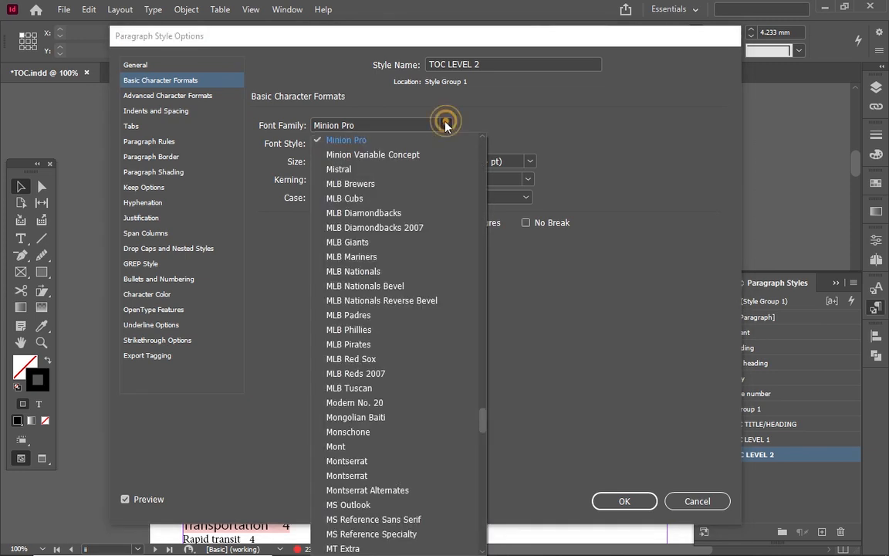
pyautogui.click(381, 127)
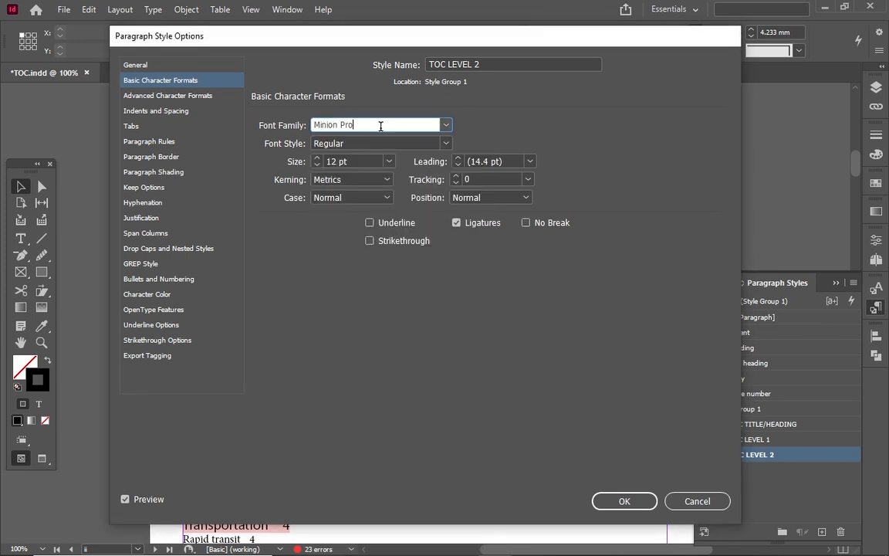
pyautogui.doubleClick(381, 126)
pyautogui.tripleClick(381, 126)
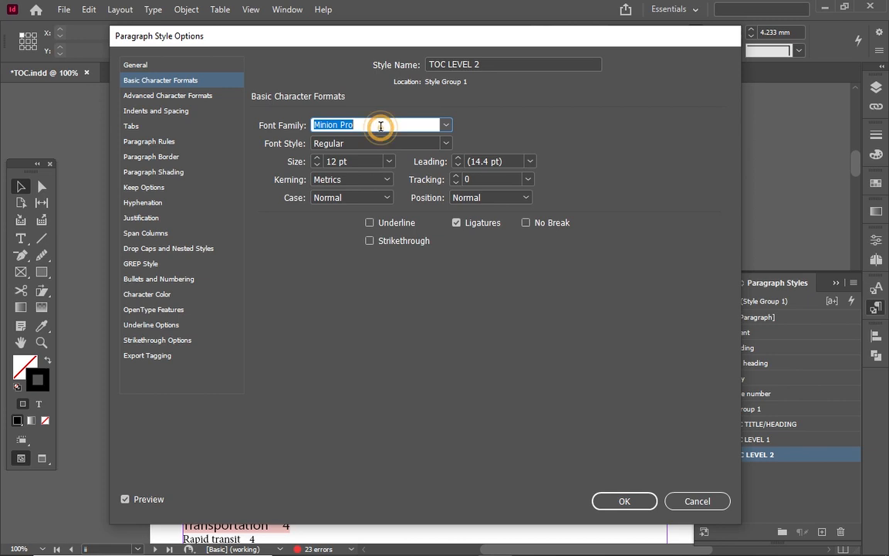
pyautogui.write('Myriad')
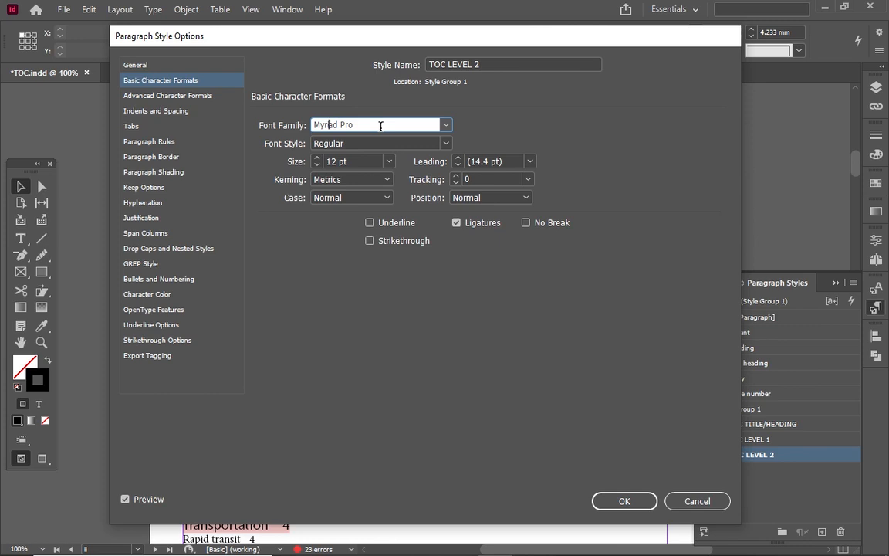
# Keep TOC LEVEL 2's font style Regular, set its size to 13 pt, and check the entries on the contents page.
pyautogui.click(447, 144)
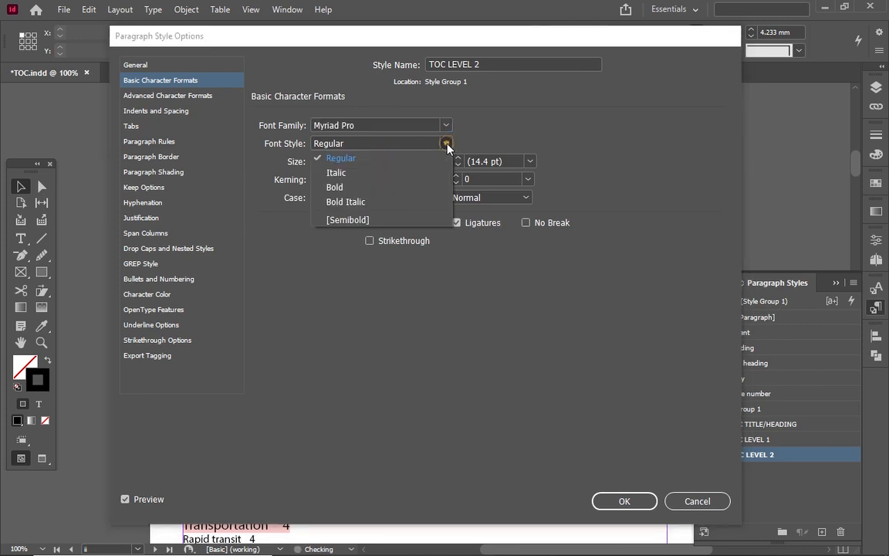
pyautogui.click(366, 163)
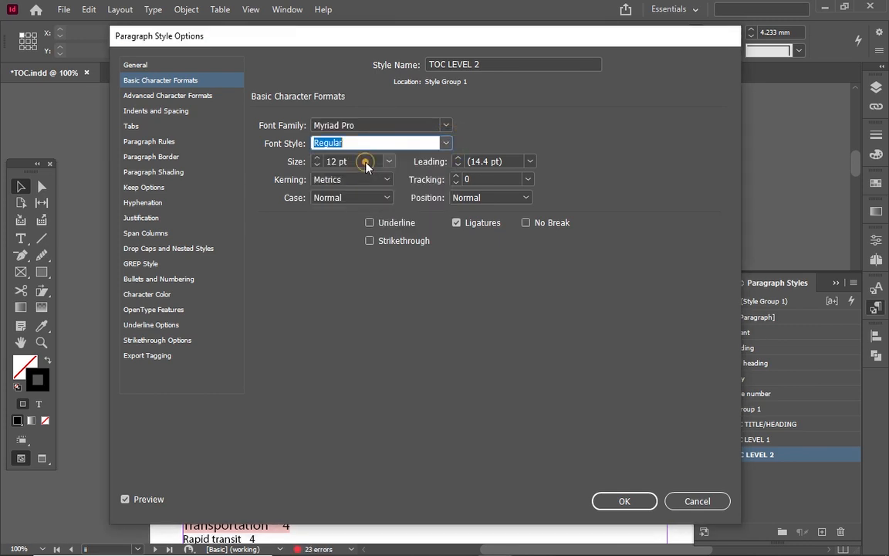
pyautogui.click(317, 158)
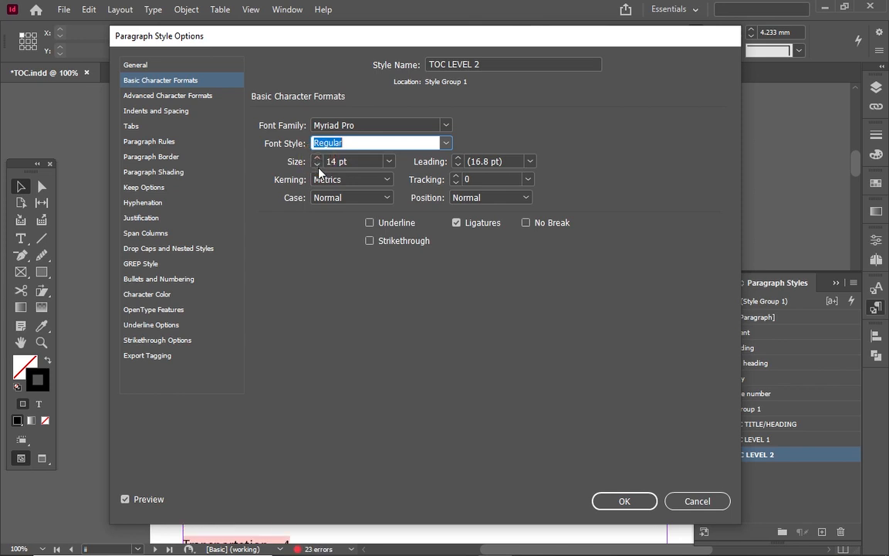
pyautogui.click(317, 165)
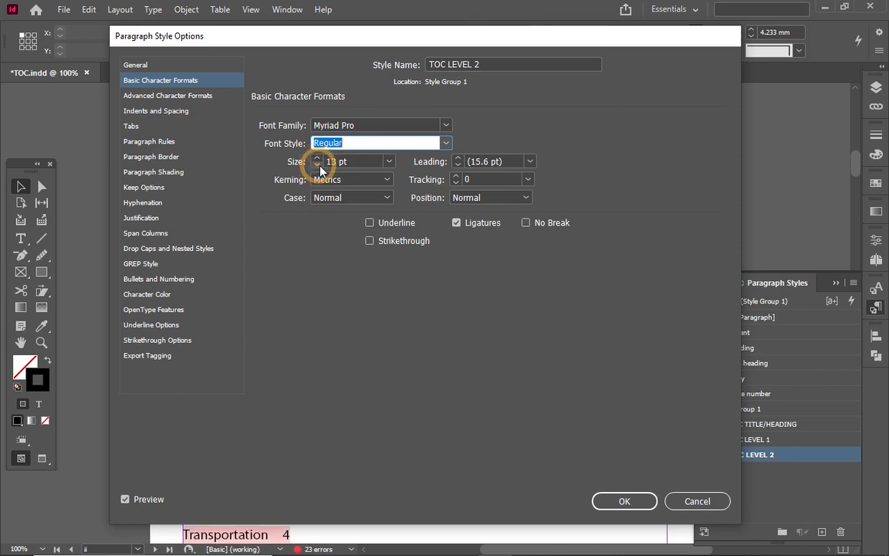
pyautogui.moveTo(376, 43); pyautogui.dragTo(631, 149)
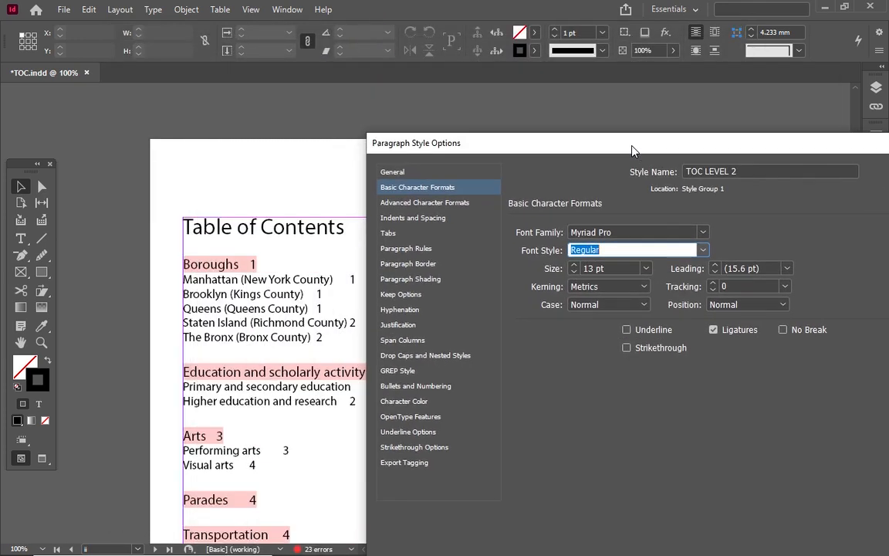
pyautogui.moveTo(616, 146); pyautogui.dragTo(552, 112)
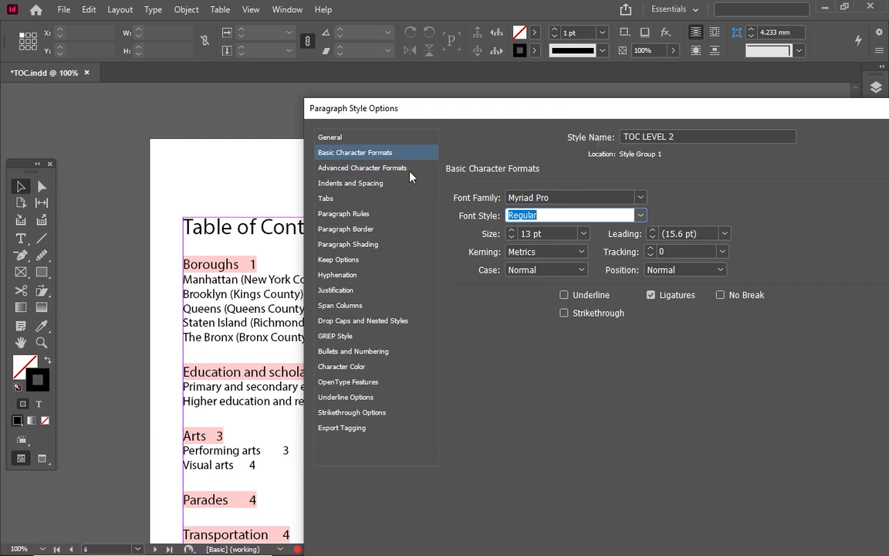
# Set the TOC LEVEL 2 style's space before to 2 mm.
pyautogui.click(388, 183)
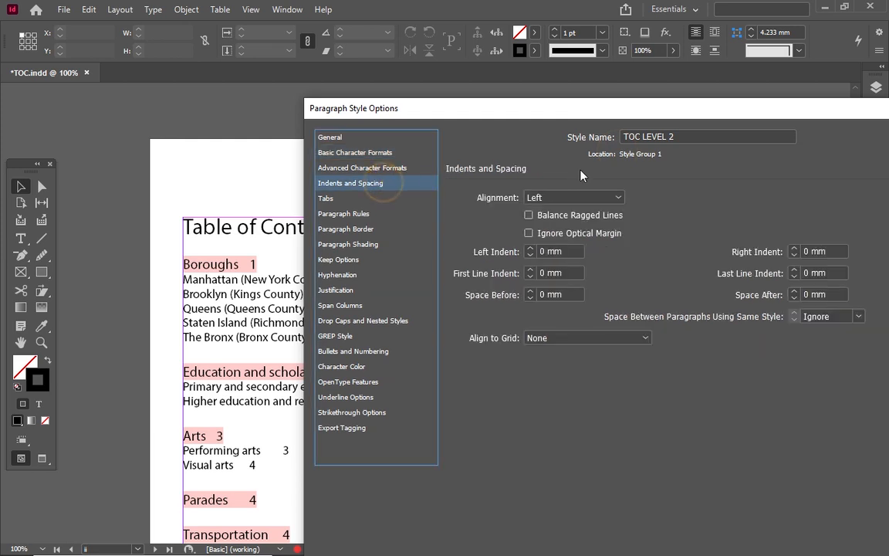
pyautogui.click(528, 293)
pyautogui.click(528, 293)
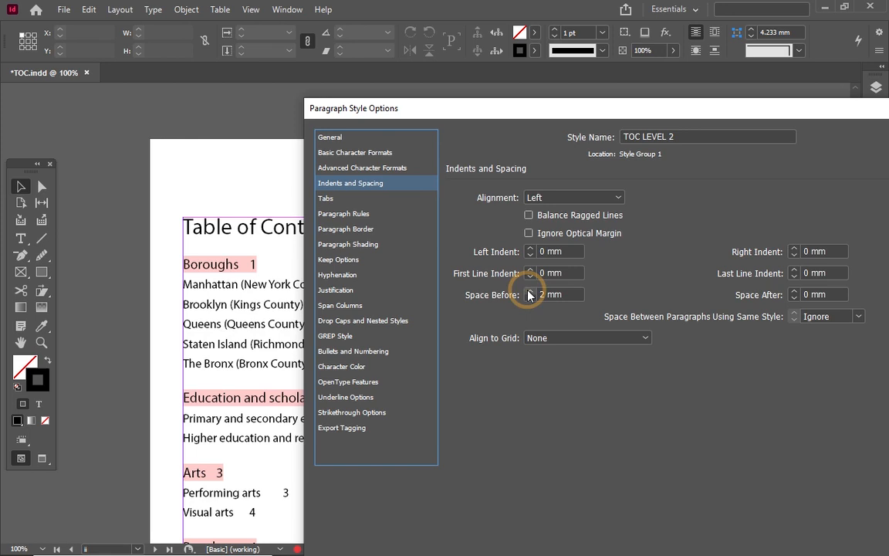
# Set the TOC LEVEL 2 style's left indent to 11 mm, leave Align to Grid at None, and apply the style changes.
pyautogui.click(530, 248)
pyautogui.click(529, 248)
pyautogui.click(530, 247)
pyautogui.click(530, 248)
pyautogui.click(530, 247)
pyautogui.click(530, 248)
pyautogui.click(530, 248)
pyautogui.click(530, 247)
pyautogui.click(530, 248)
pyautogui.click(530, 248)
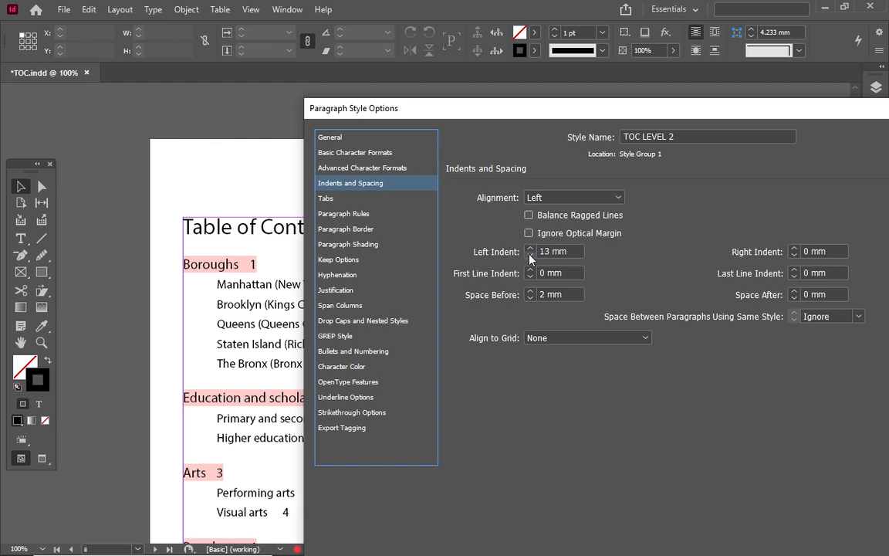
pyautogui.click(529, 256)
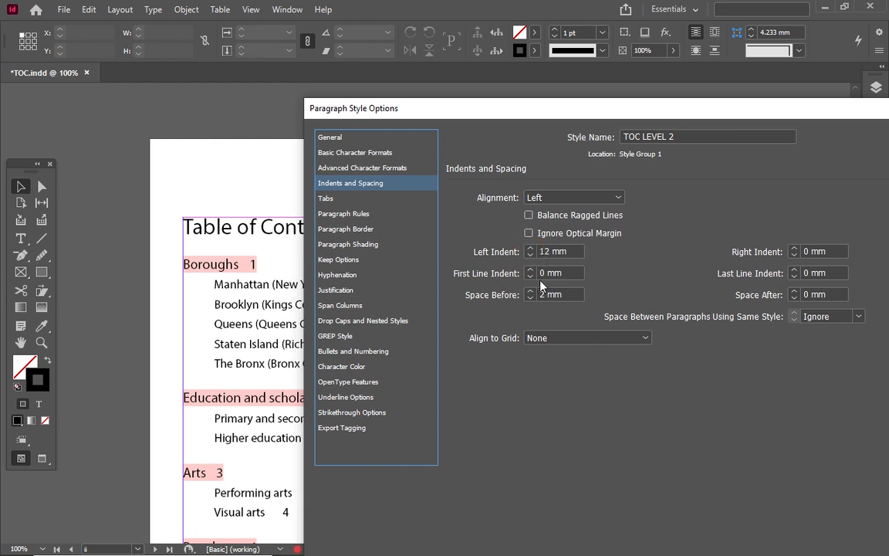
pyautogui.click(530, 256)
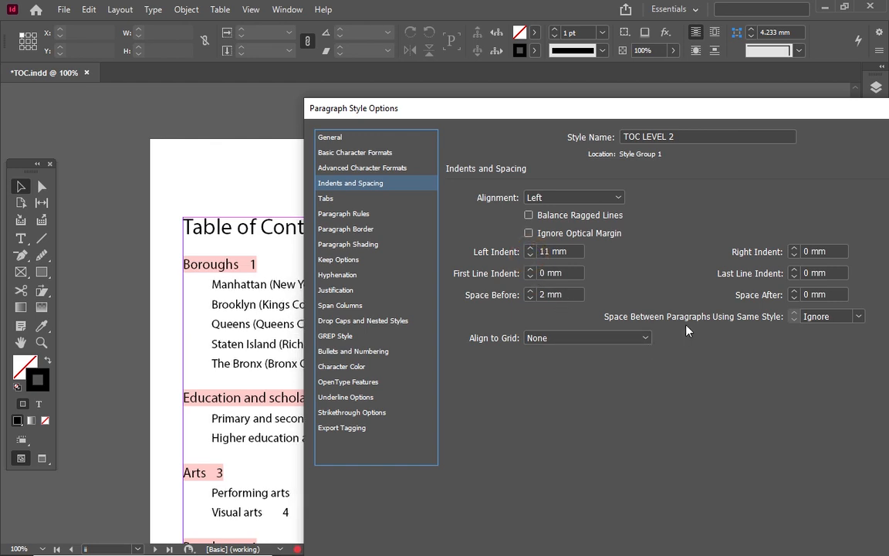
pyautogui.moveTo(716, 119); pyautogui.dragTo(541, 66)
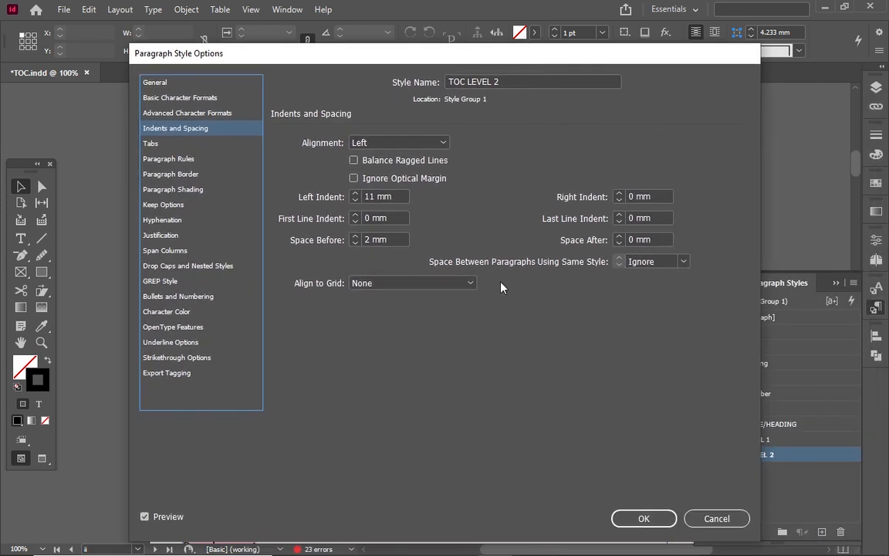
pyautogui.click(389, 283)
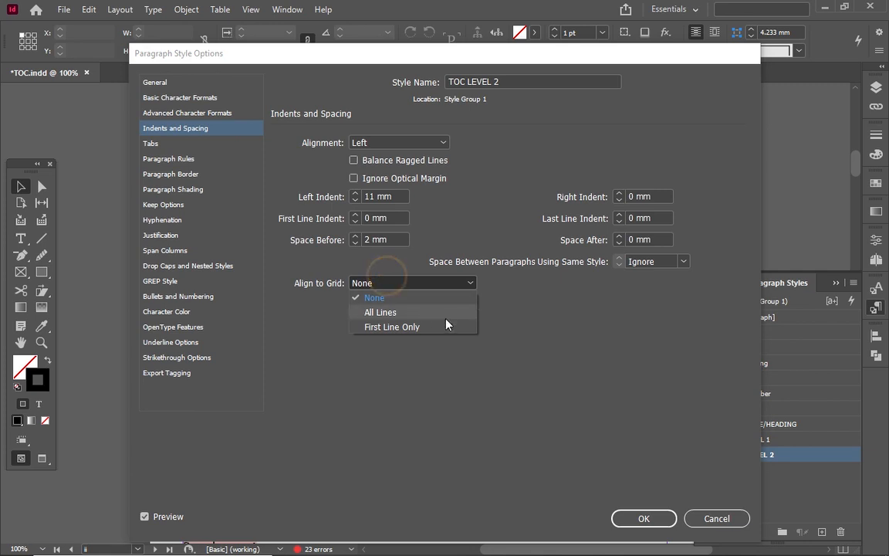
pyautogui.click(488, 366)
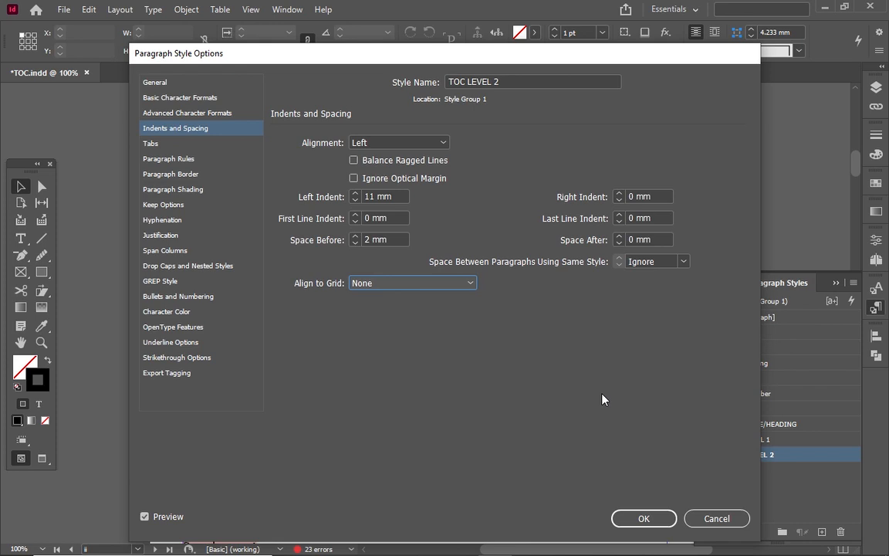
pyautogui.click(644, 518)
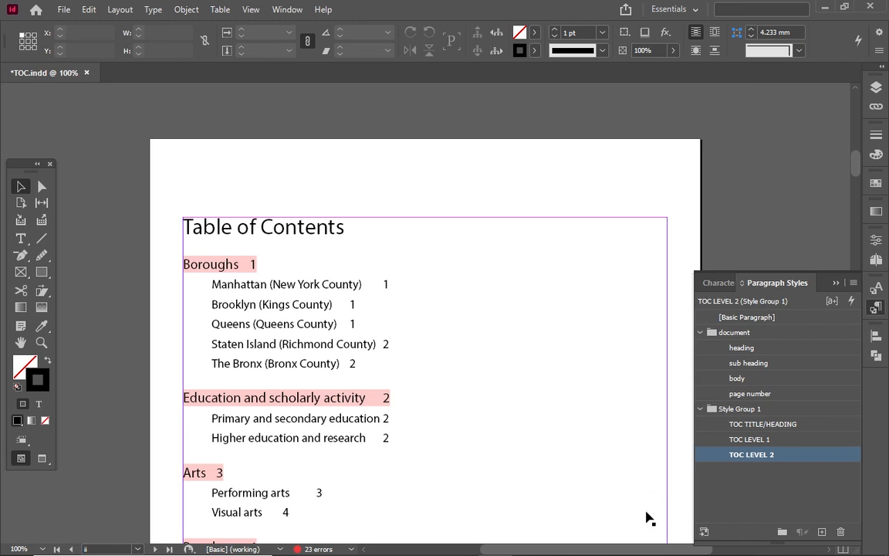
# Preview the contents page without frames and guides and review the formatted entries down to the end of the list.
pyautogui.hotkey('ctrl', '-')
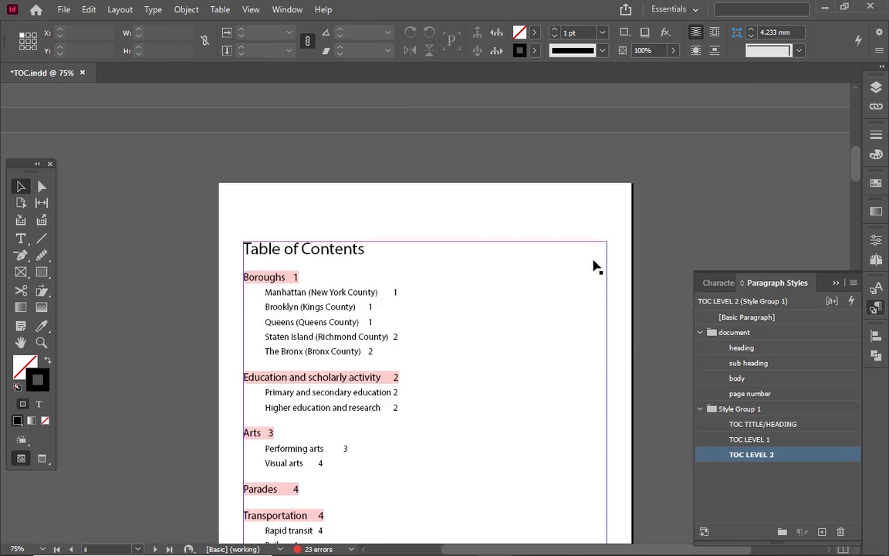
pyautogui.hotkey('ctrl', '-')
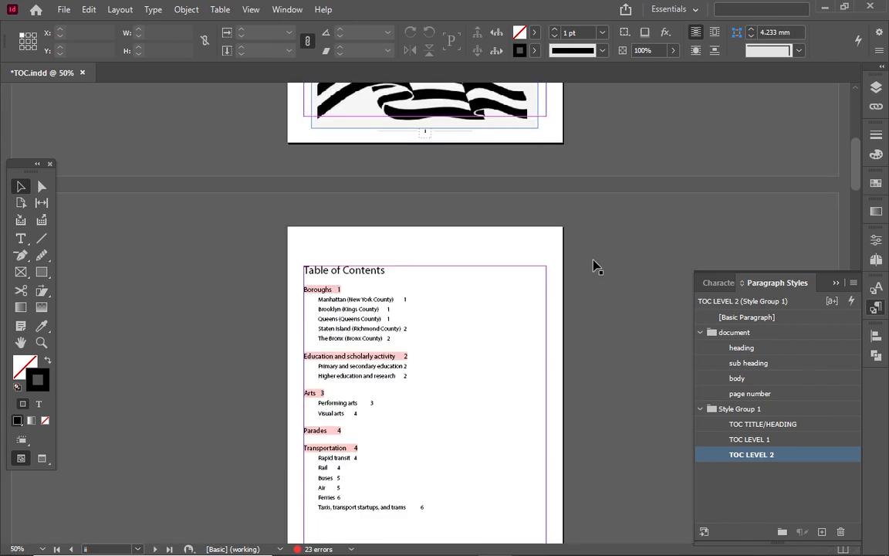
pyautogui.hotkey('ctrl', '=')
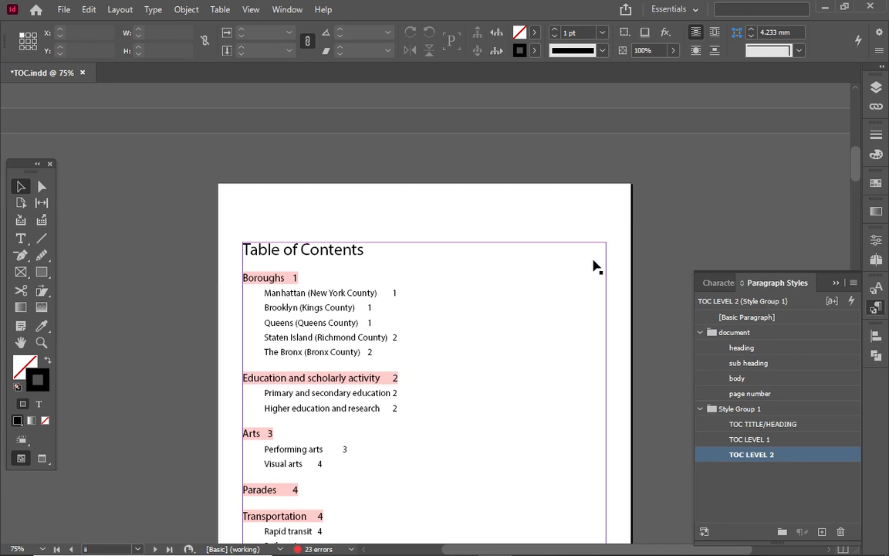
pyautogui.press('w')
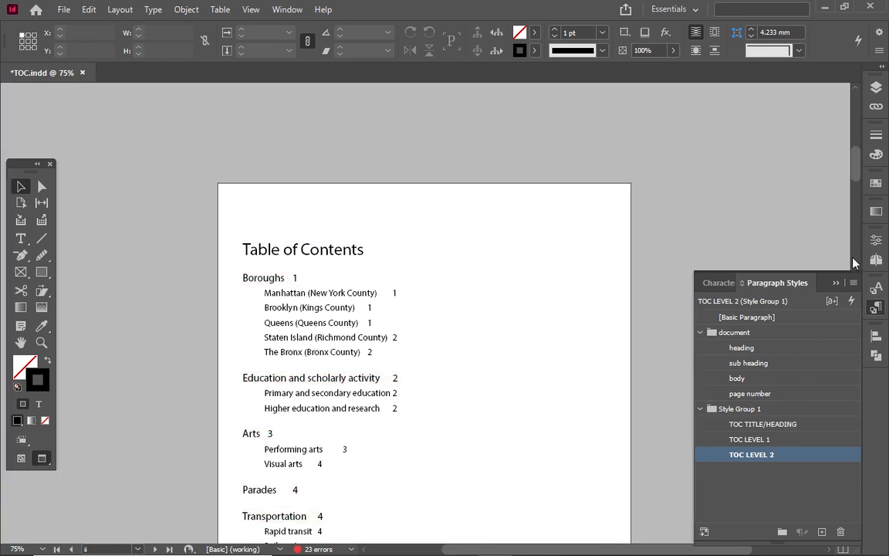
pyautogui.moveTo(855, 176); pyautogui.dragTo(856, 190)
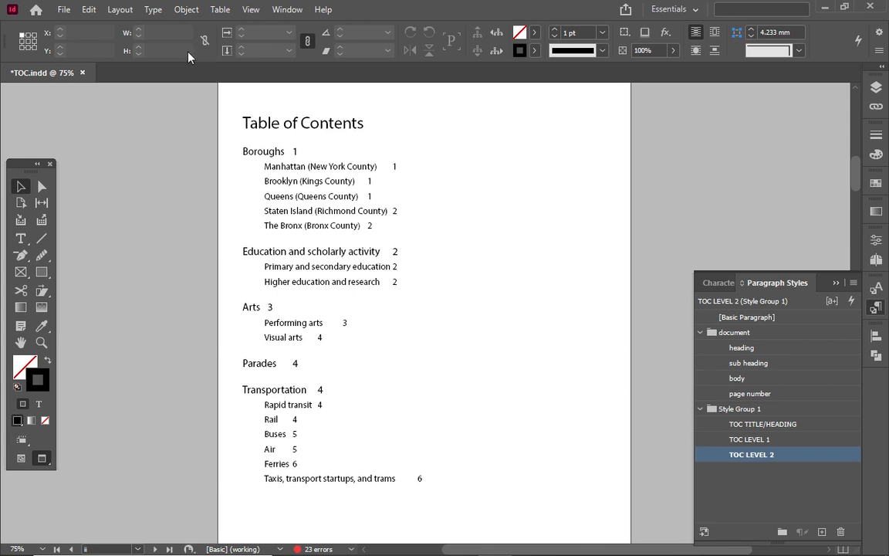
# Reopen the table of contents settings for the contents frame and set the heading style's entry-to-number separator to a Right Indent Tab (^y).
pyautogui.click(267, 155)
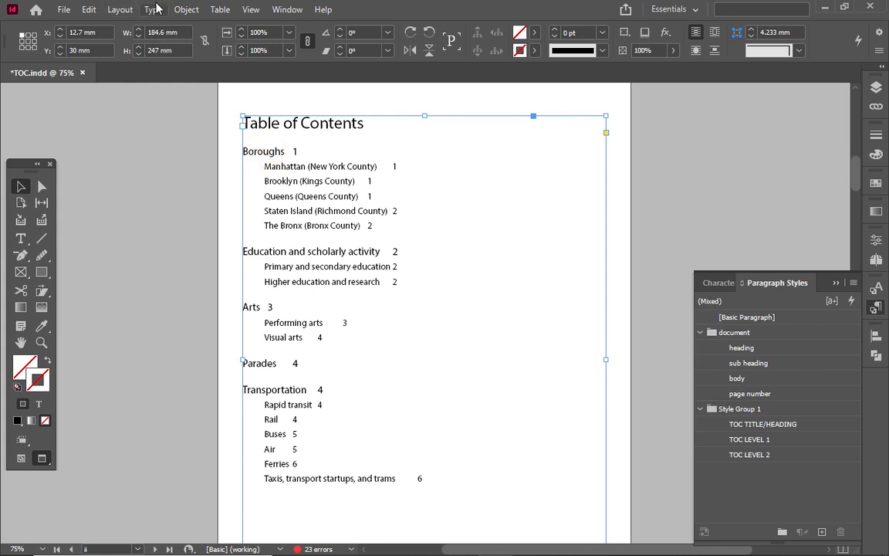
pyautogui.click(126, 13)
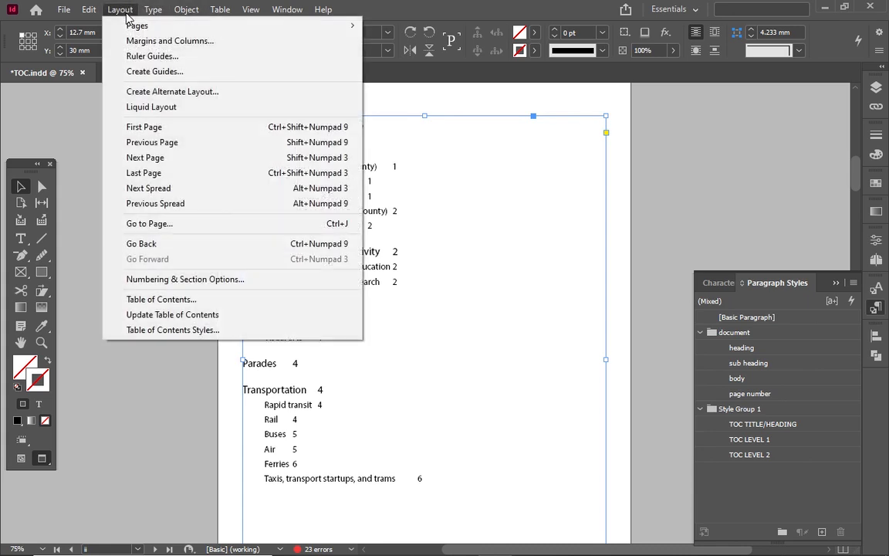
pyautogui.click(197, 305)
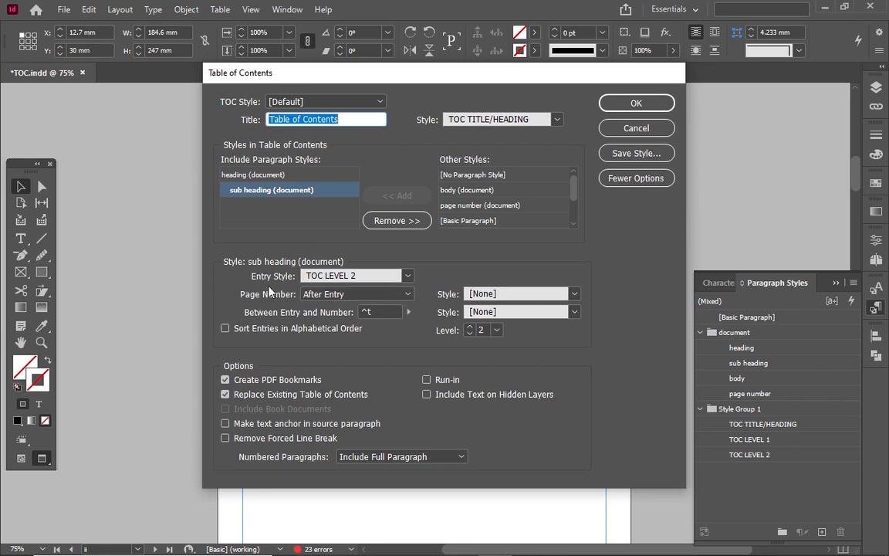
pyautogui.click(257, 174)
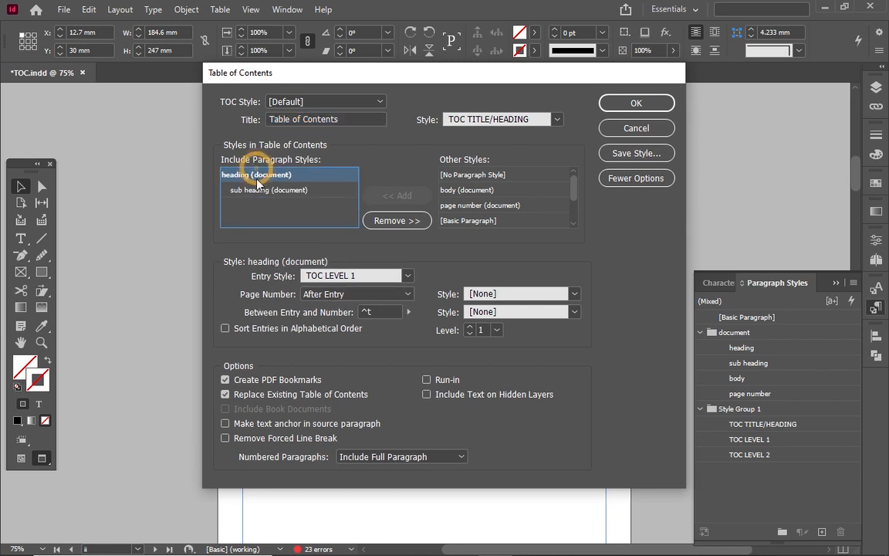
pyautogui.click(378, 310)
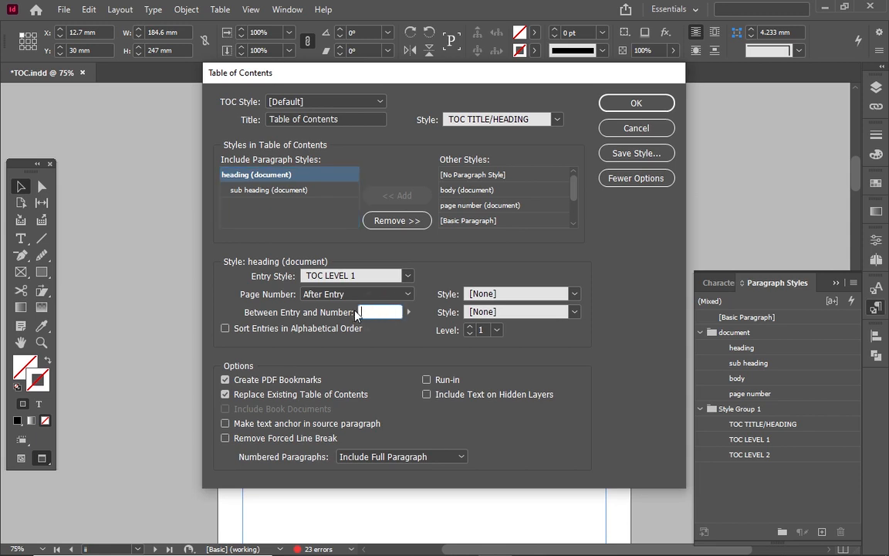
pyautogui.click(409, 312)
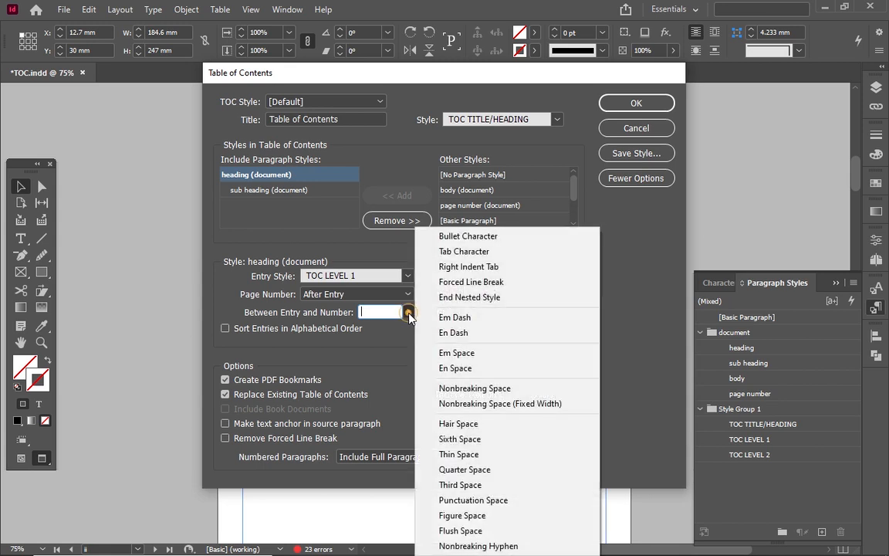
pyautogui.click(450, 267)
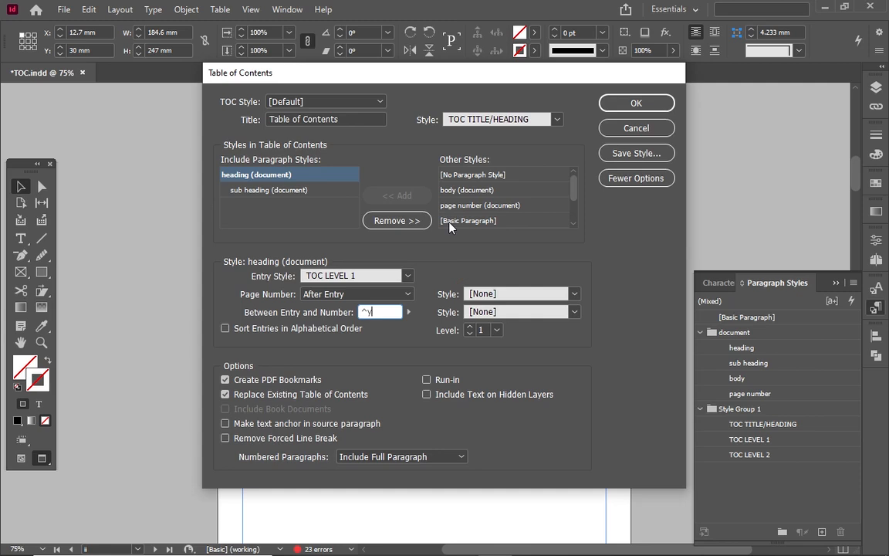
pyautogui.moveTo(475, 76); pyautogui.dragTo(477, 110)
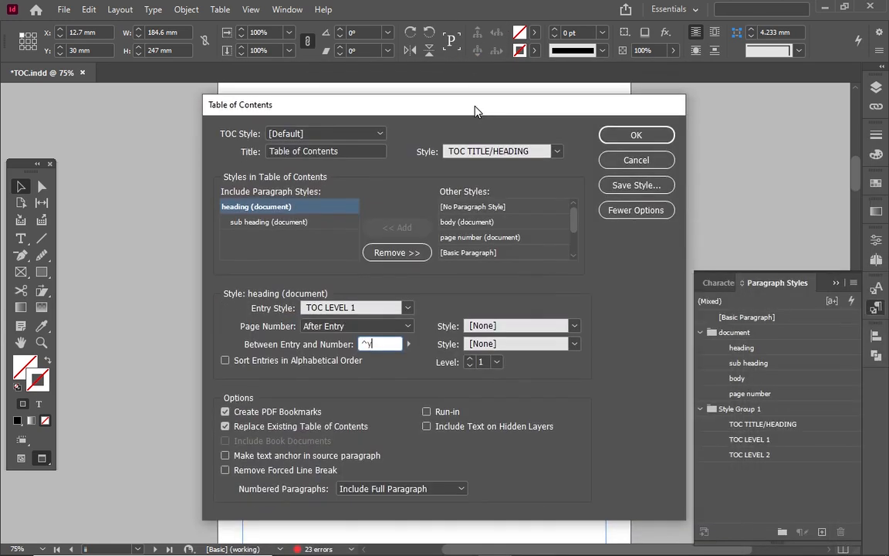
# Apply the table of contents settings so the heading entries use the Right Indent Tab separator.
pyautogui.click(634, 135)
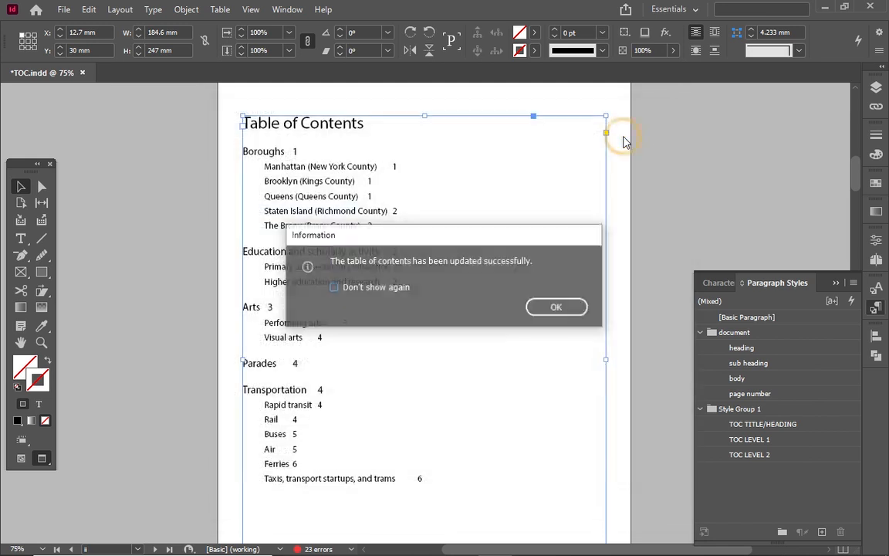
pyautogui.click(557, 308)
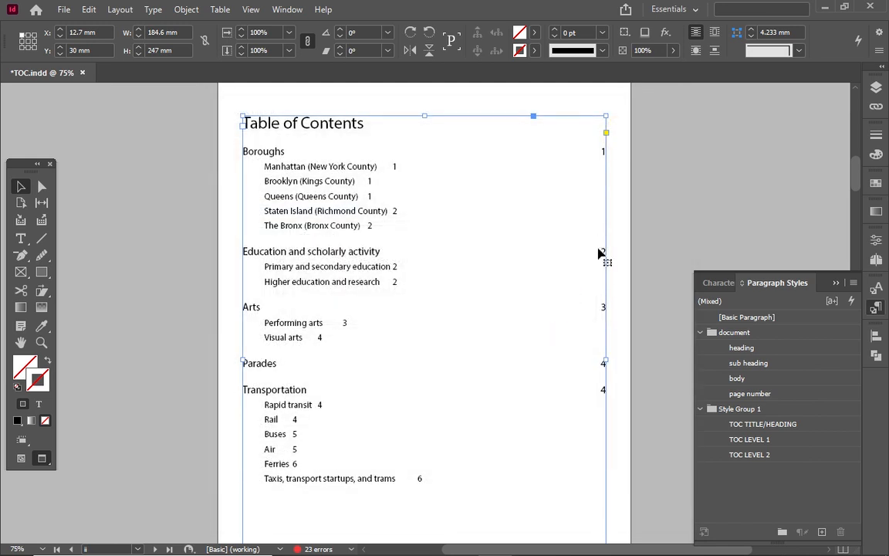
# Set the sub heading style's entry-to-number separator to a Right Indent Tab (^y) and update the table of contents.
pyautogui.click(116, 13)
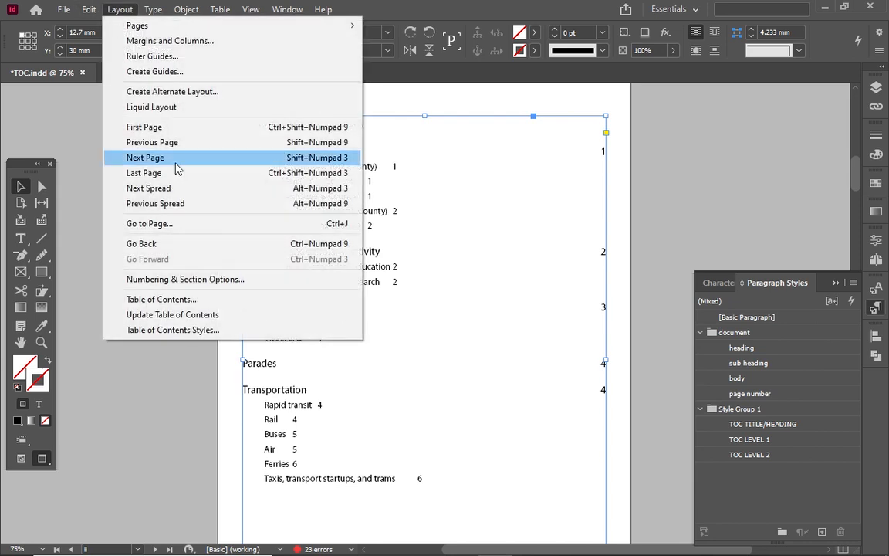
pyautogui.click(185, 299)
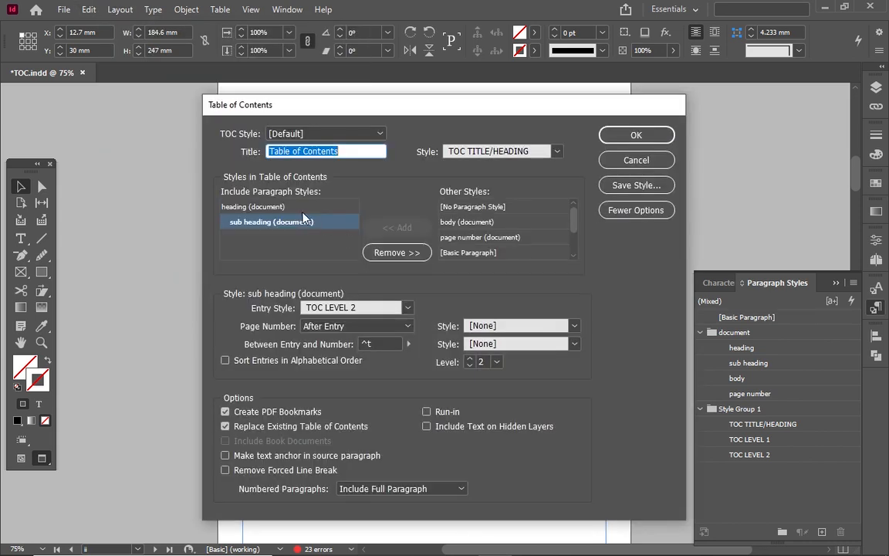
pyautogui.click(392, 344)
pyautogui.doubleClick(392, 344)
pyautogui.press('BackSpace')
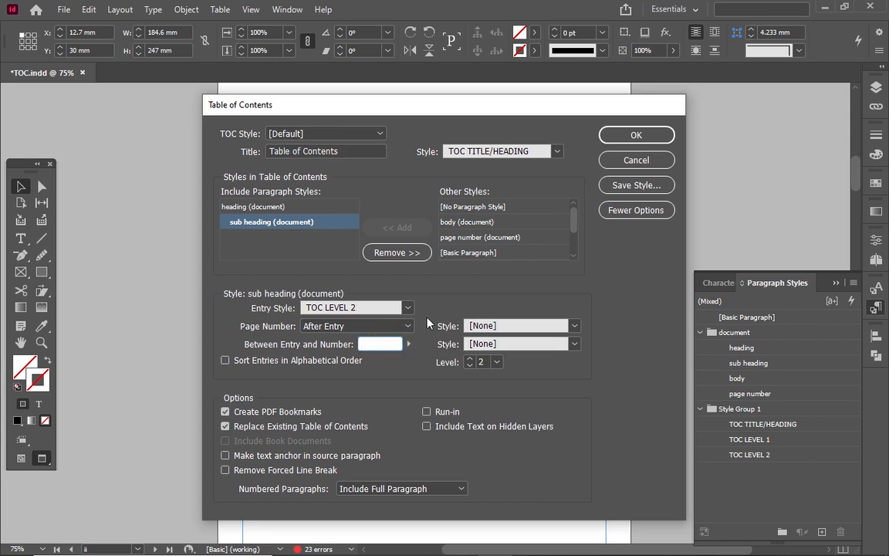
pyautogui.click(409, 343)
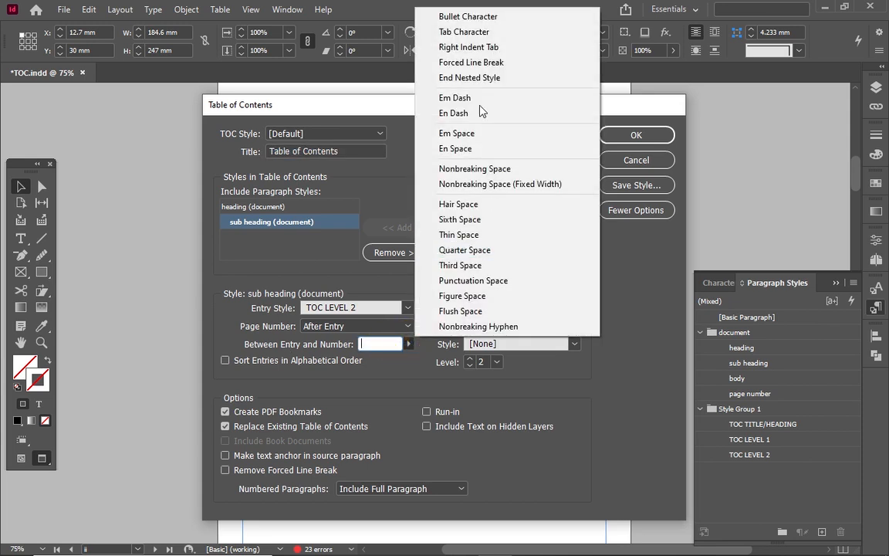
pyautogui.click(455, 47)
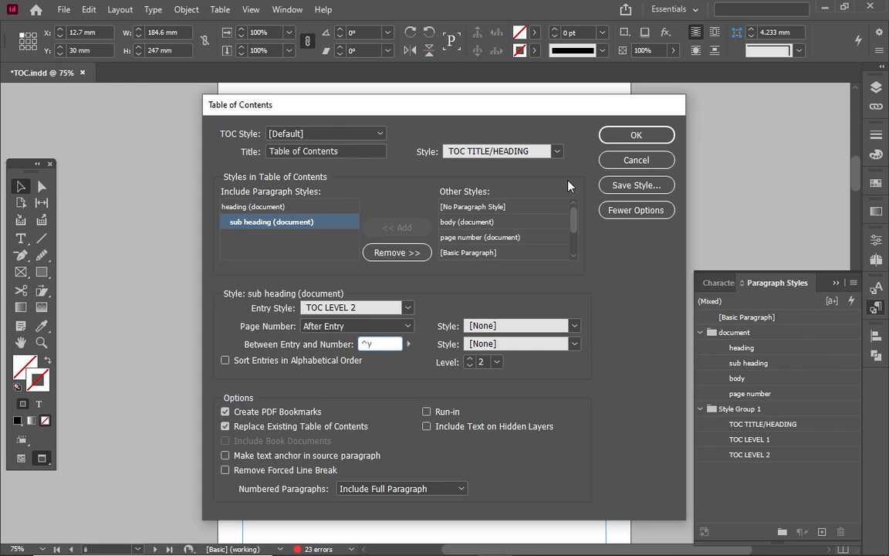
pyautogui.click(610, 134)
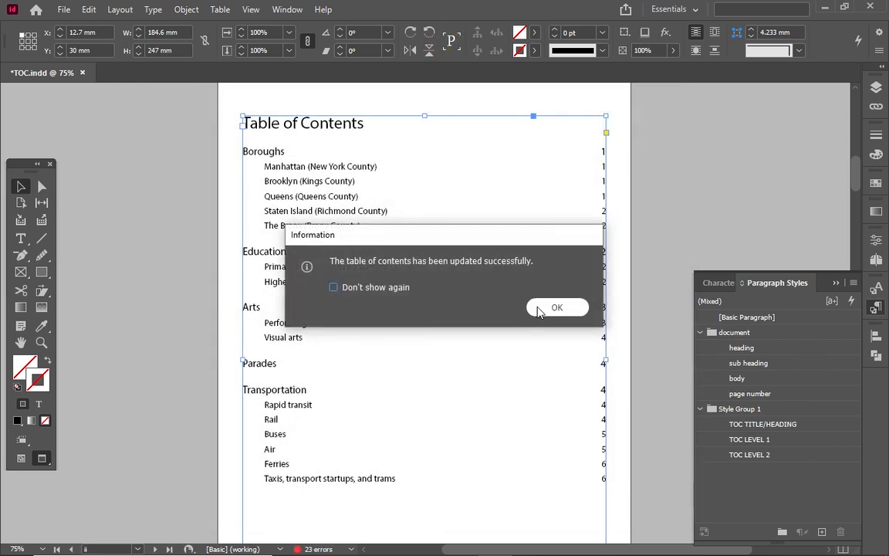
pyautogui.click(538, 308)
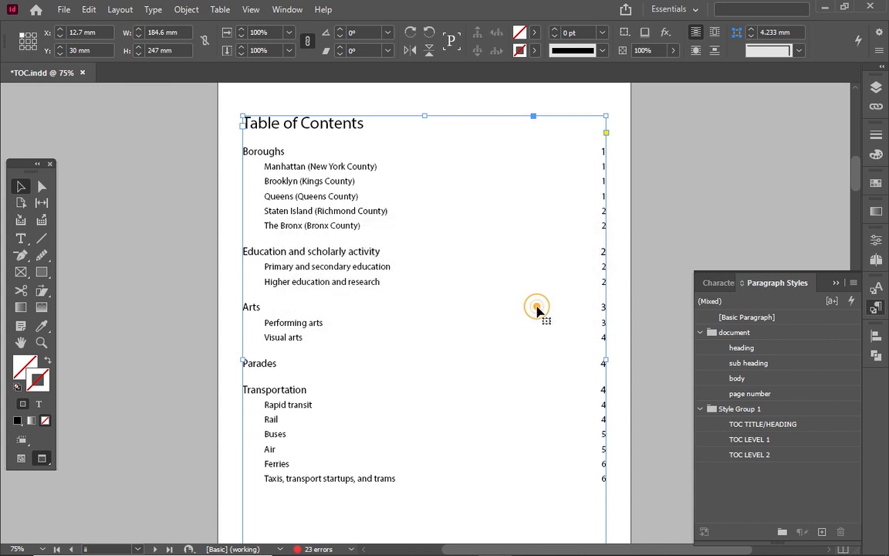
# Deselect the contents frame, review the alignment of the page numbers in preview, and return to the normal view.
pyautogui.click(667, 241)
pyautogui.press('w')
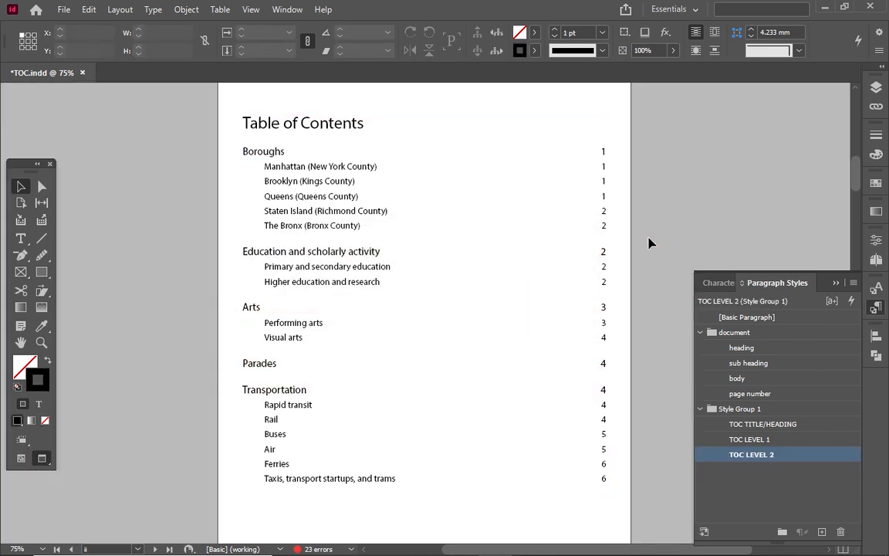
pyautogui.press('w')
# With the contents frame selected, edit the TOC LEVEL 1 style and add a left-justified tab stop at about 45 mm.
pyautogui.click(548, 261)
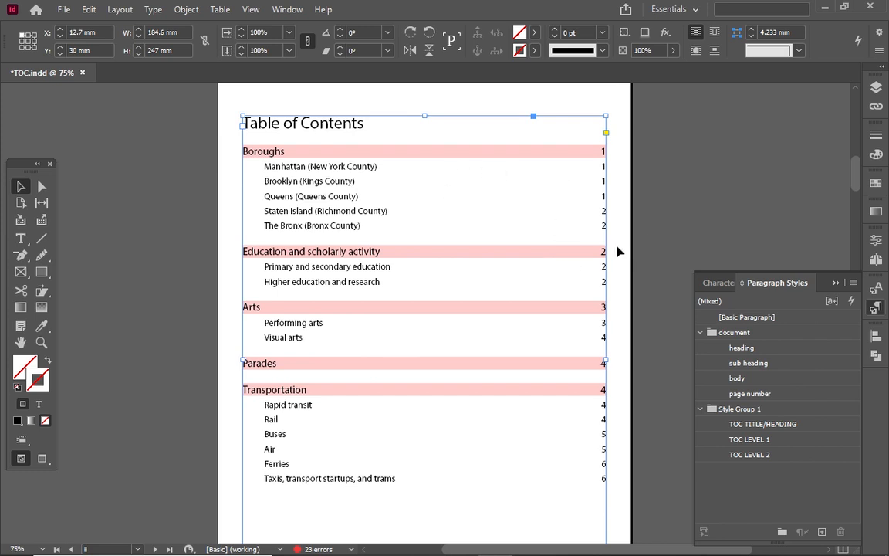
pyautogui.click(779, 442)
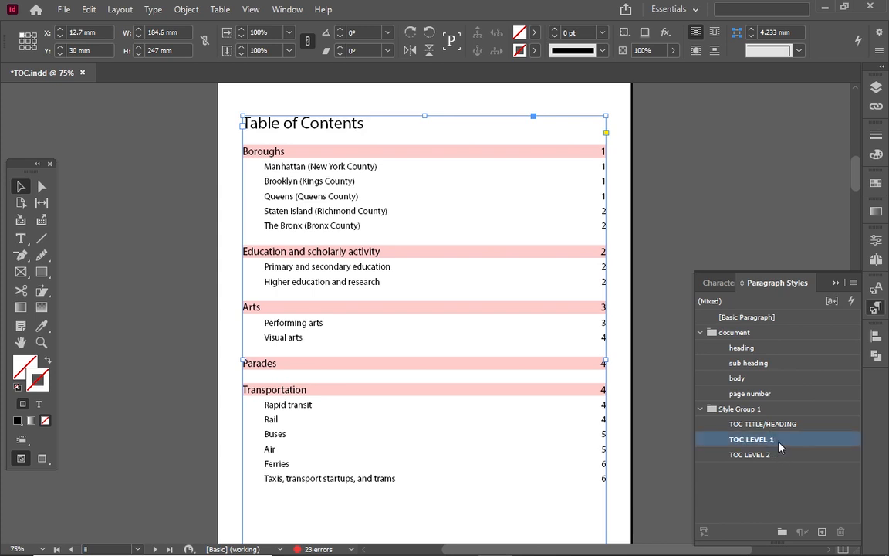
pyautogui.doubleClick(779, 442)
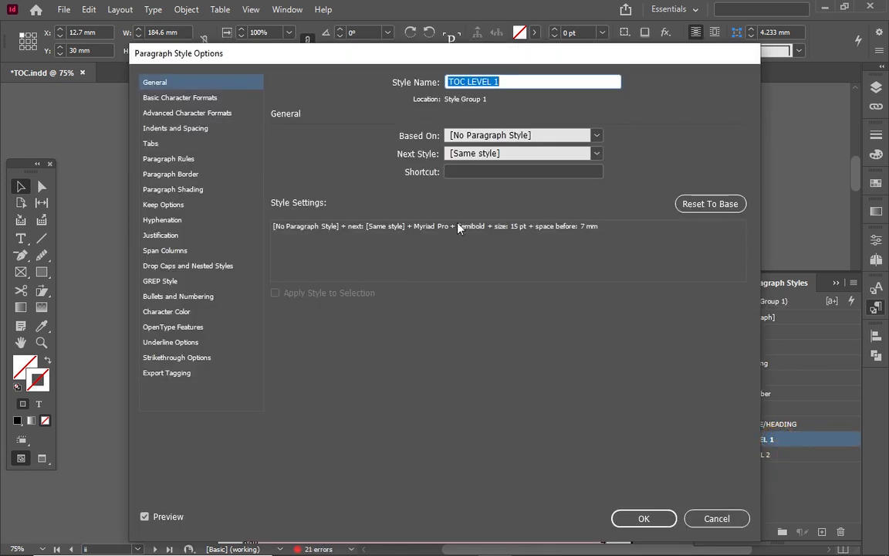
pyautogui.click(148, 143)
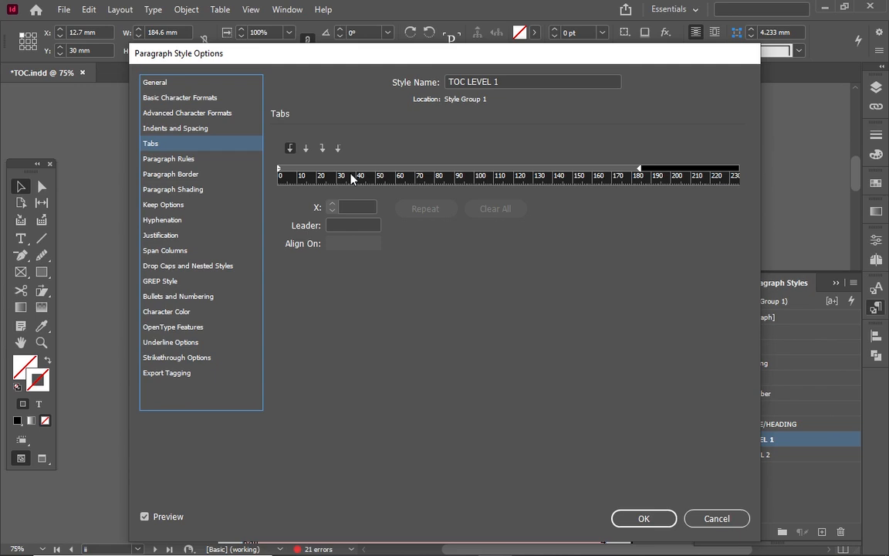
pyautogui.click(292, 148)
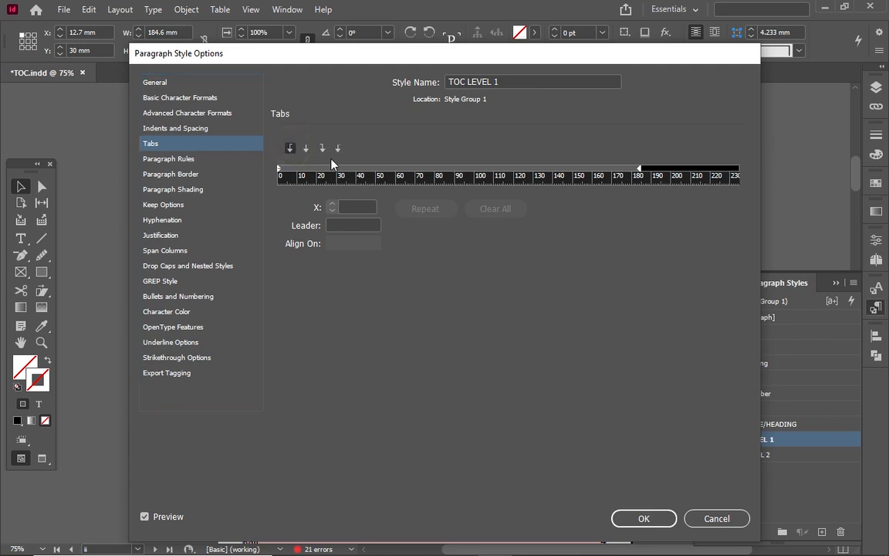
pyautogui.click(367, 169)
pyautogui.click(366, 170)
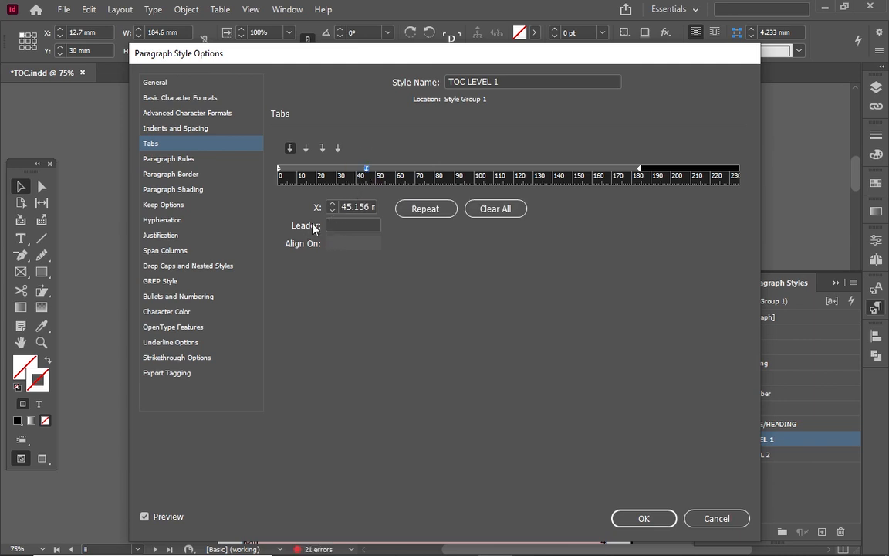
# Set the leader of the TOC LEVEL 1 tab stop to a period (.) and apply the style changes.
pyautogui.click(329, 224)
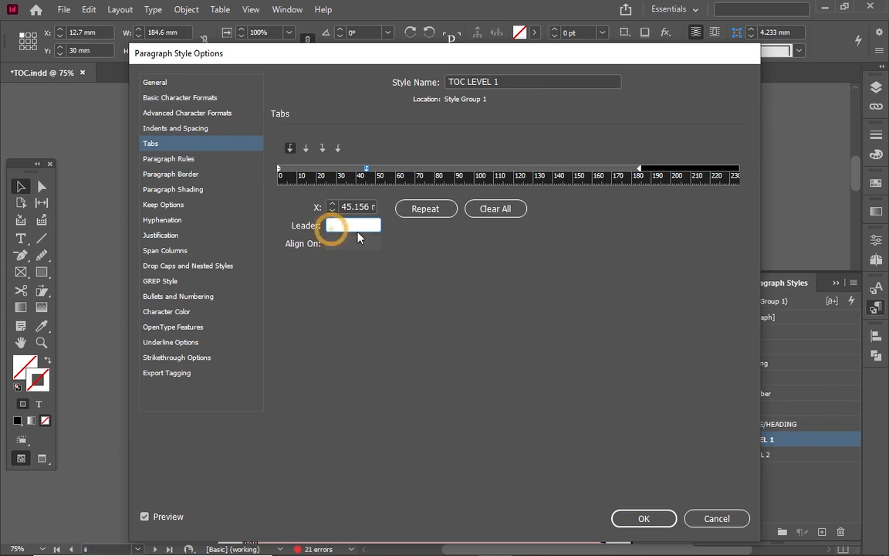
pyautogui.write('.')
pyautogui.moveTo(479, 60); pyautogui.dragTo(452, 78)
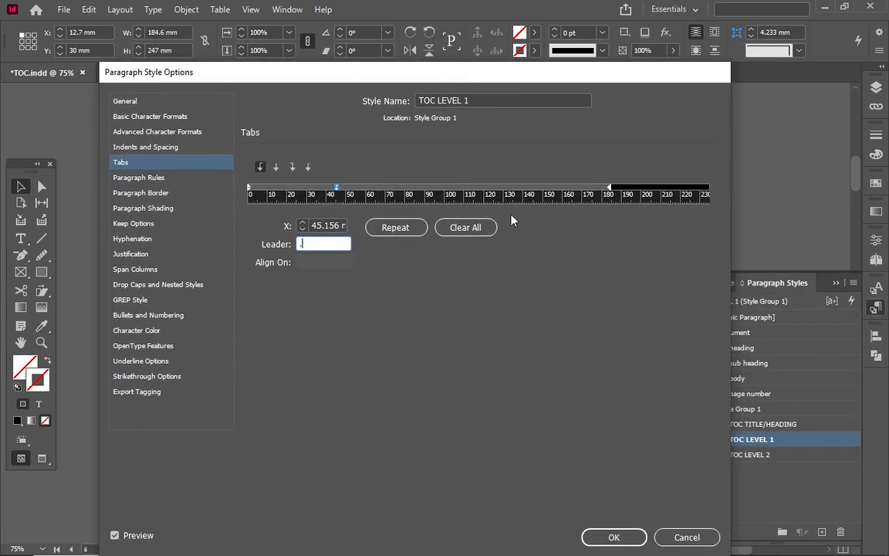
pyautogui.click(610, 536)
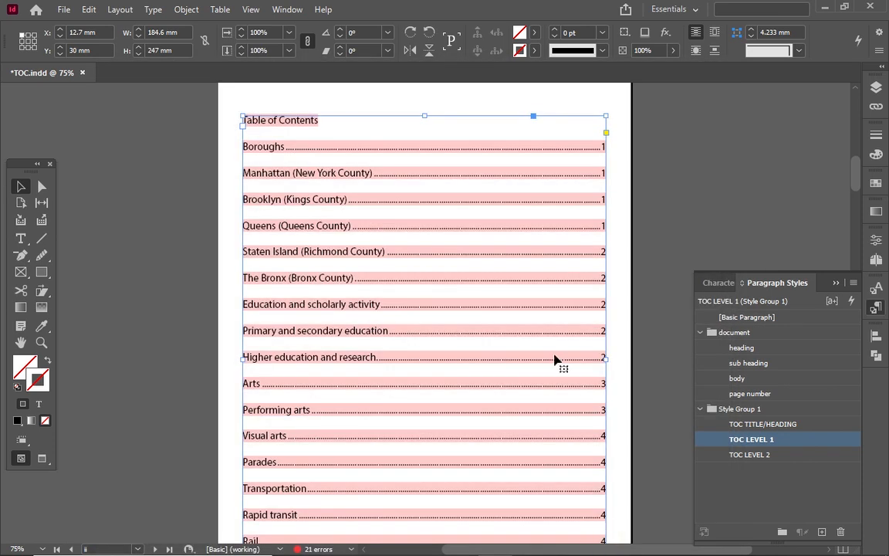
# Preview the contents page without frames and guides to check the dot leaders between entries and page numbers.
pyautogui.click(674, 273)
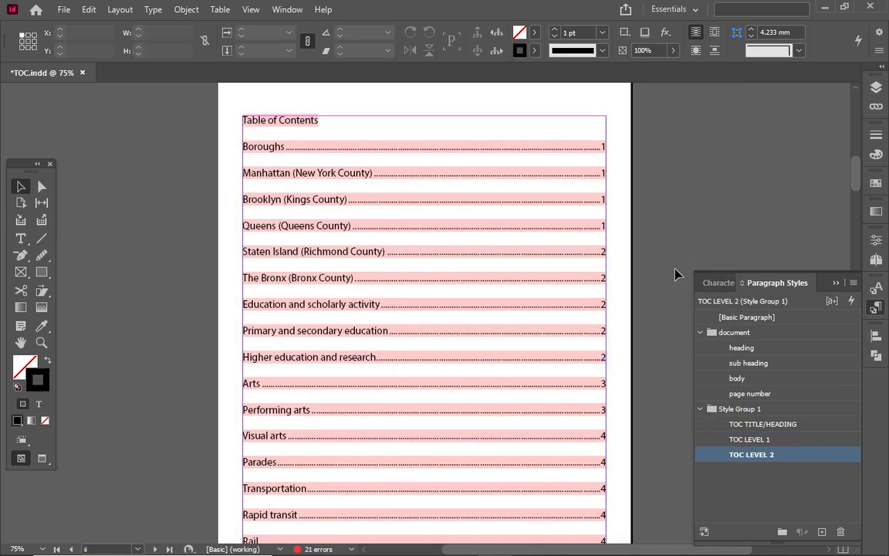
pyautogui.press('w')
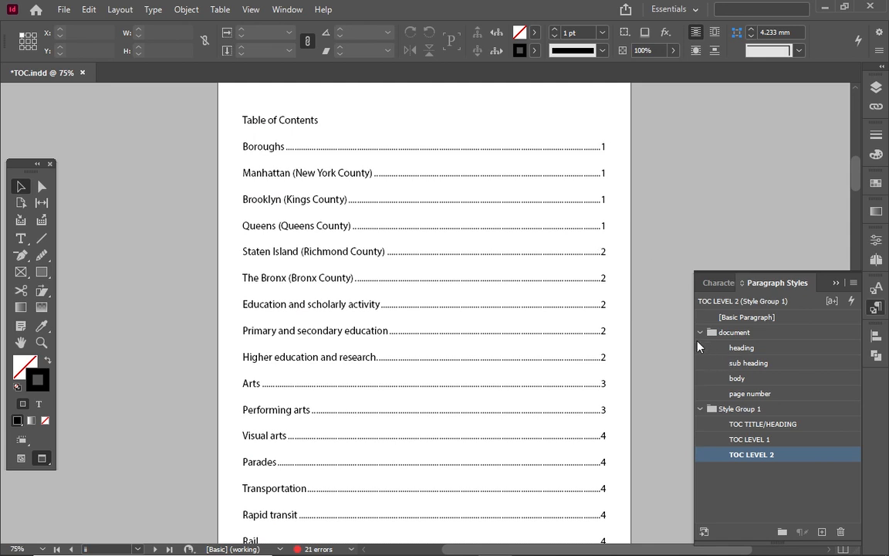
pyautogui.click(608, 345)
pyautogui.click(537, 325)
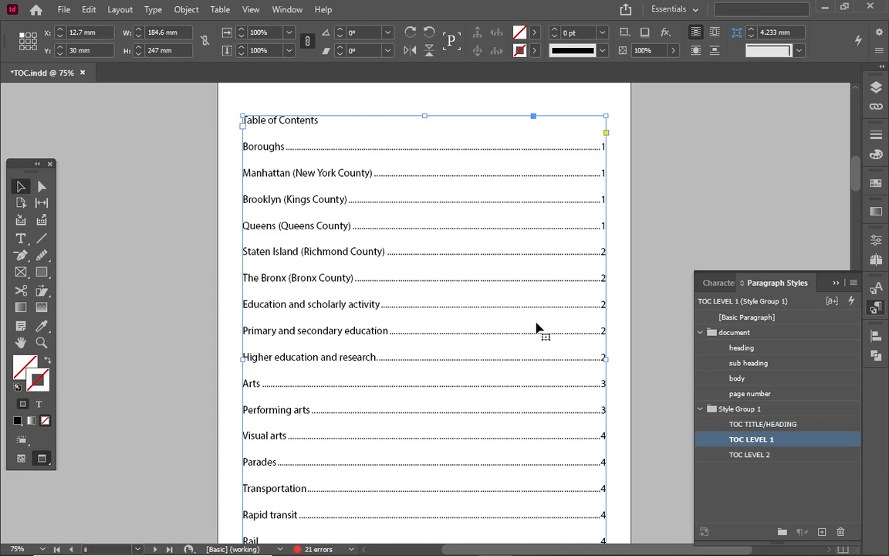
pyautogui.hotkey('ctrl', '=')
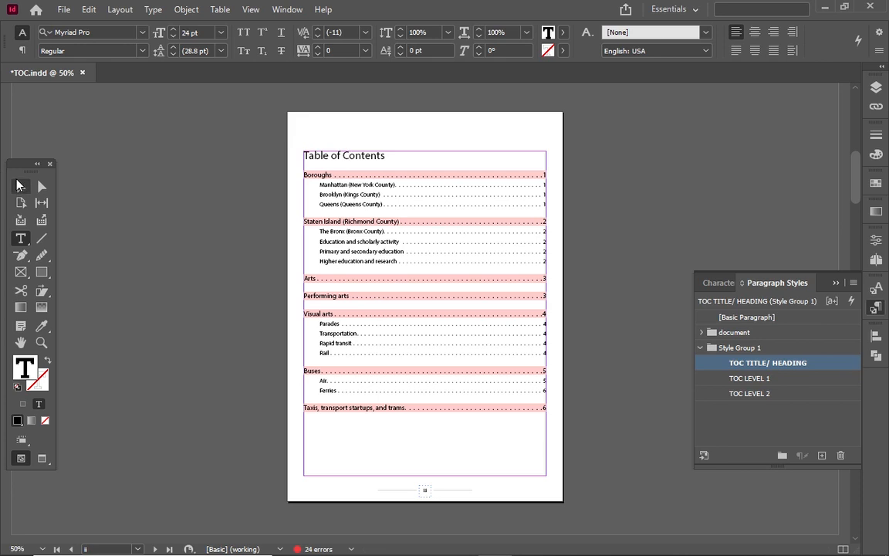
# Apply the TOC LEVEL 2 style to the Performing arts entry while previewing the contents page without frames and guides.
pyautogui.press('Escape')
pyautogui.click(196, 221)
pyautogui.press('w')
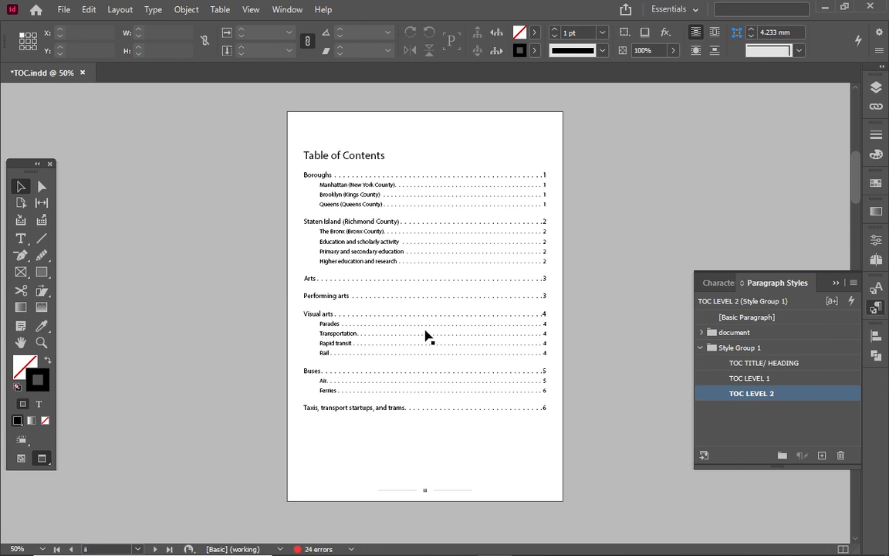
pyautogui.doubleClick(340, 296)
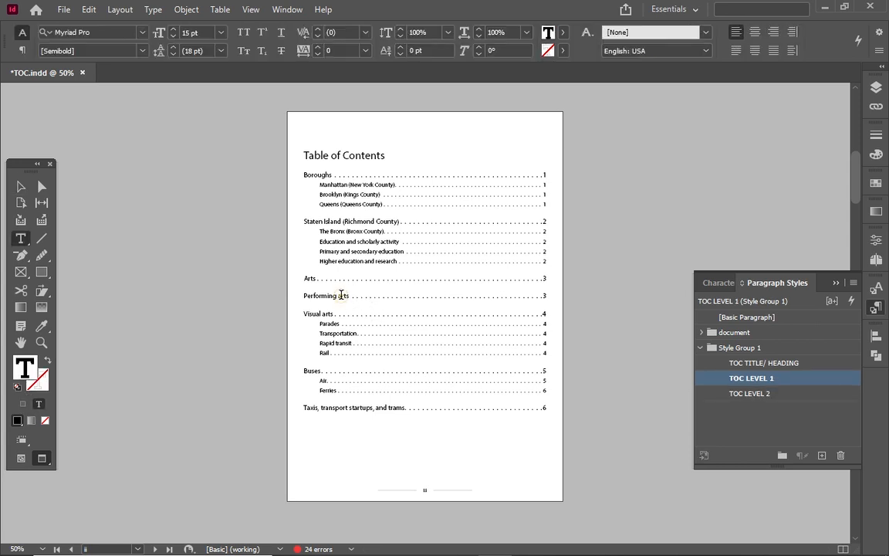
pyautogui.click(781, 395)
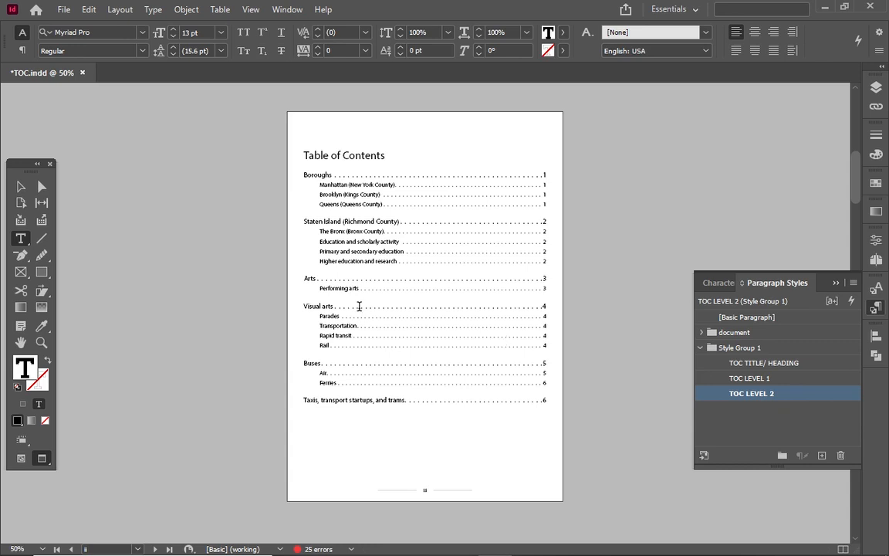
pyautogui.click(22, 188)
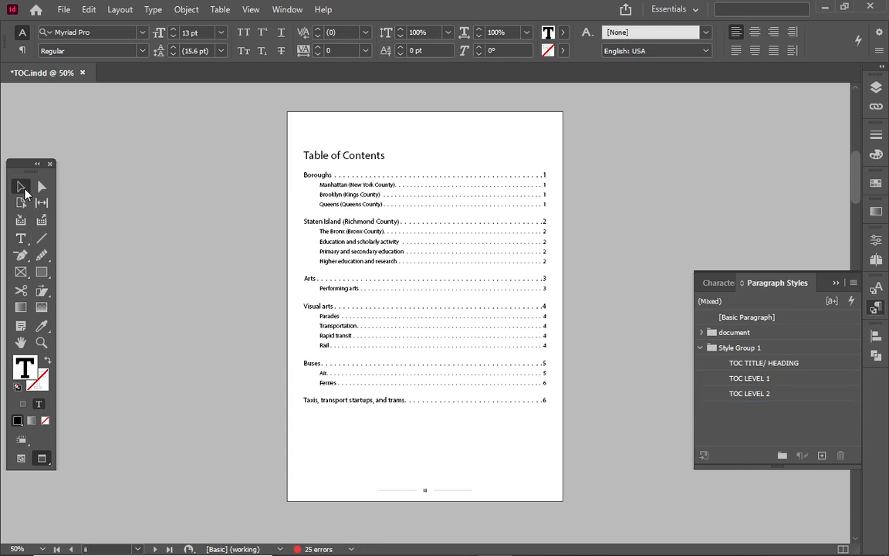
pyautogui.click(22, 188)
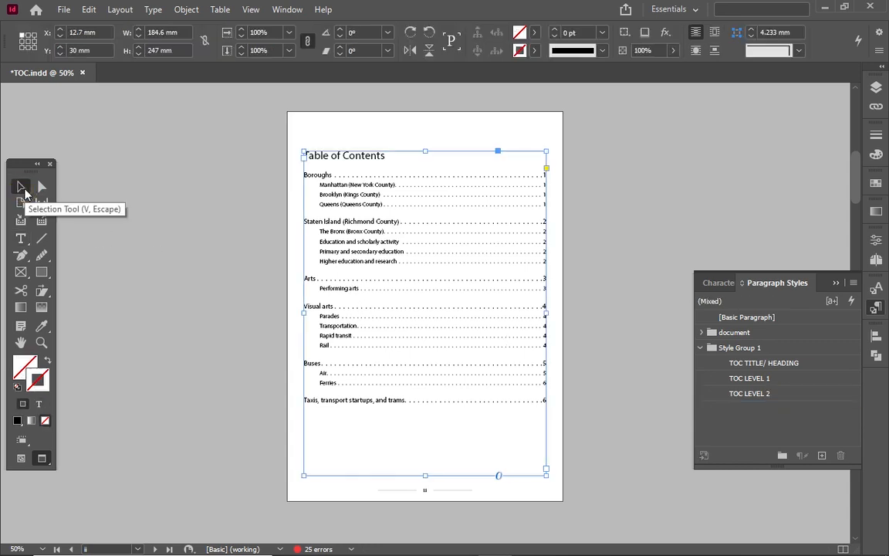
pyautogui.click(143, 133)
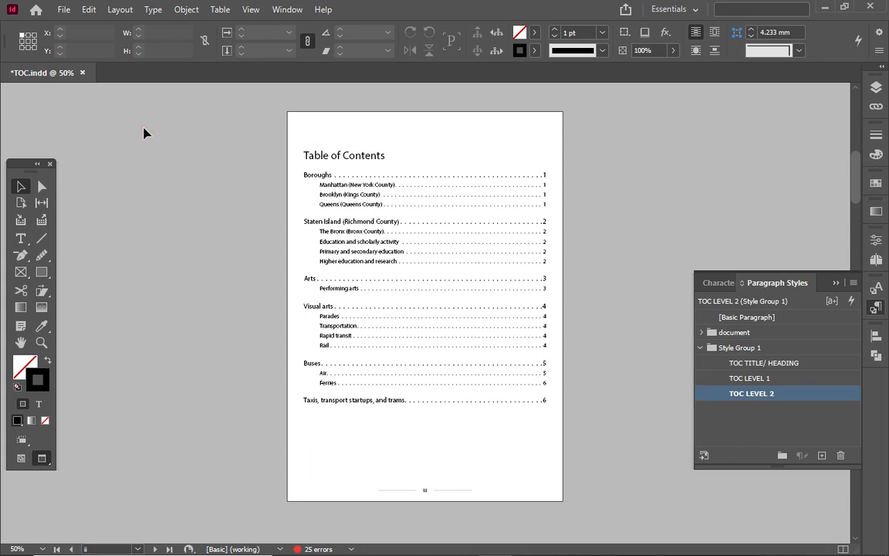
# Examine the contents entries up close, checking the gap between each entry's text and its dot leader.
pyautogui.hotkey('ctrl', '=')
pyautogui.hotkey('ctrl', '=')
pyautogui.hotkey('ctrl', '=')
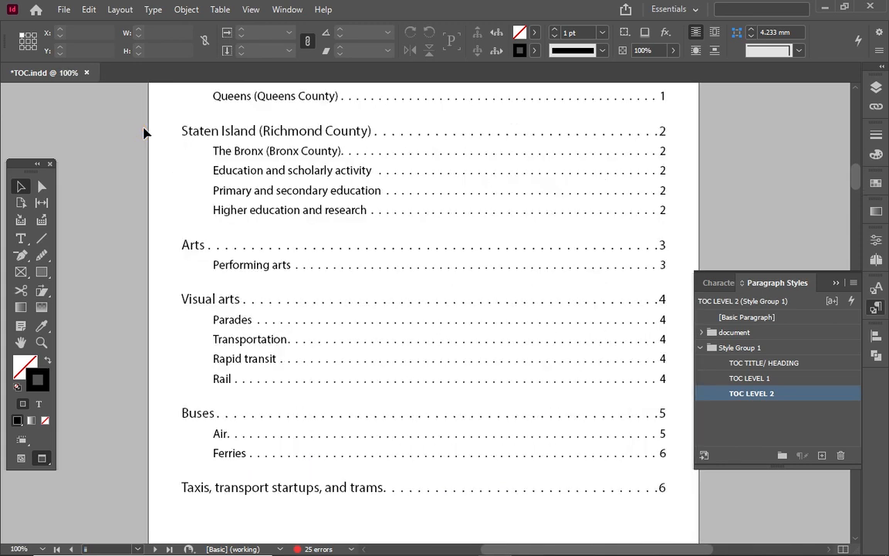
pyautogui.hotkey('ctrl', '=')
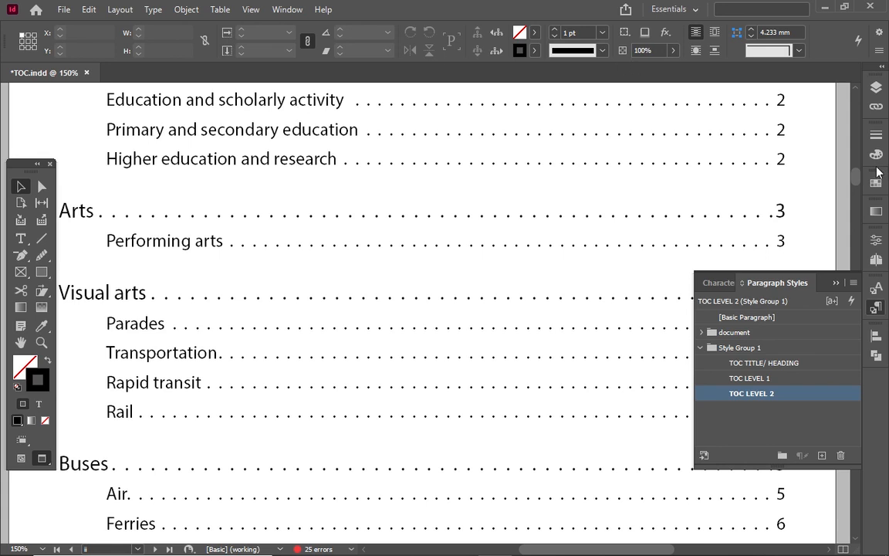
pyautogui.moveTo(857, 181); pyautogui.dragTo(859, 169)
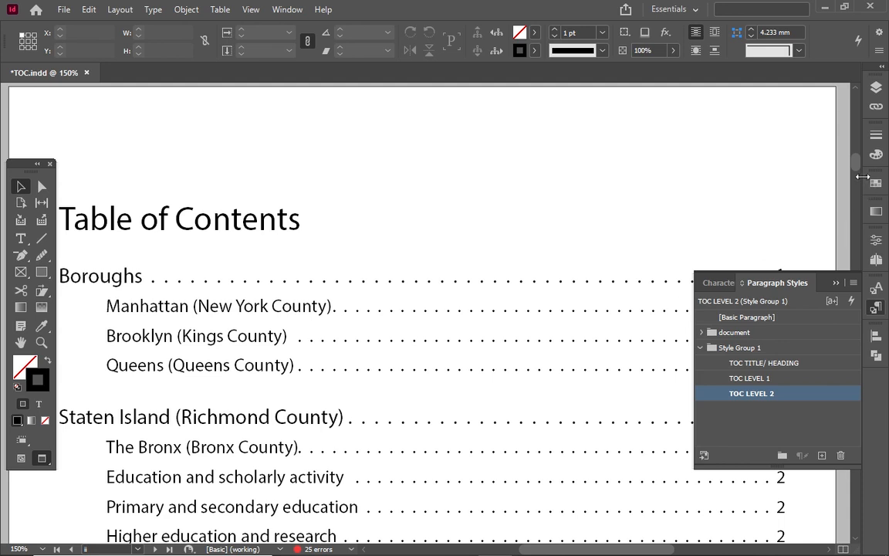
pyautogui.moveTo(858, 171); pyautogui.dragTo(855, 183)
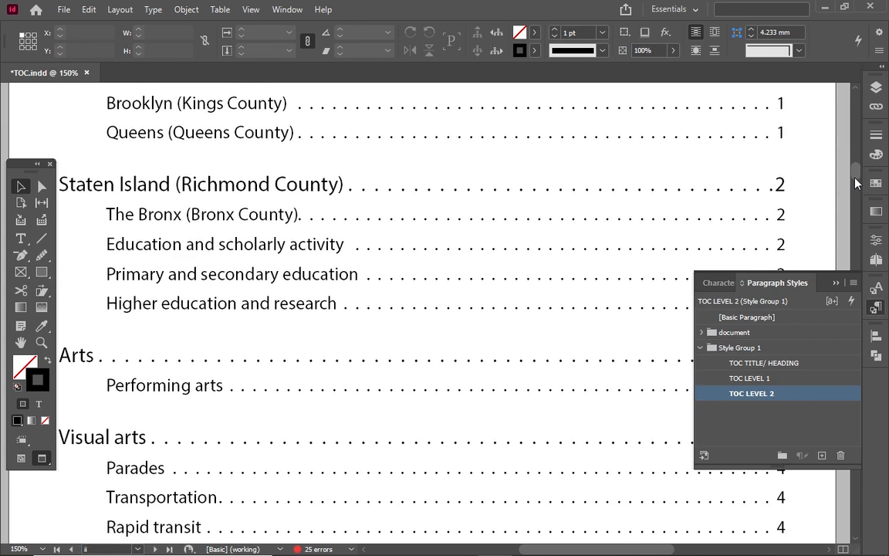
pyautogui.hotkey('ctrl', '=')
pyautogui.hotkey('ctrl', '=')
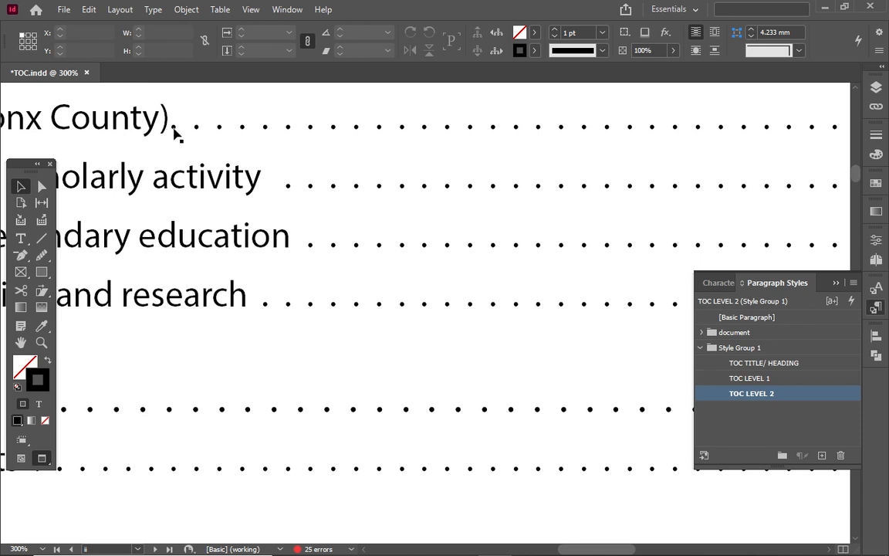
# Add a space before the ^y separator between entry and number for the sub heading style, and regenerate the table of contents.
pyautogui.click(121, 16)
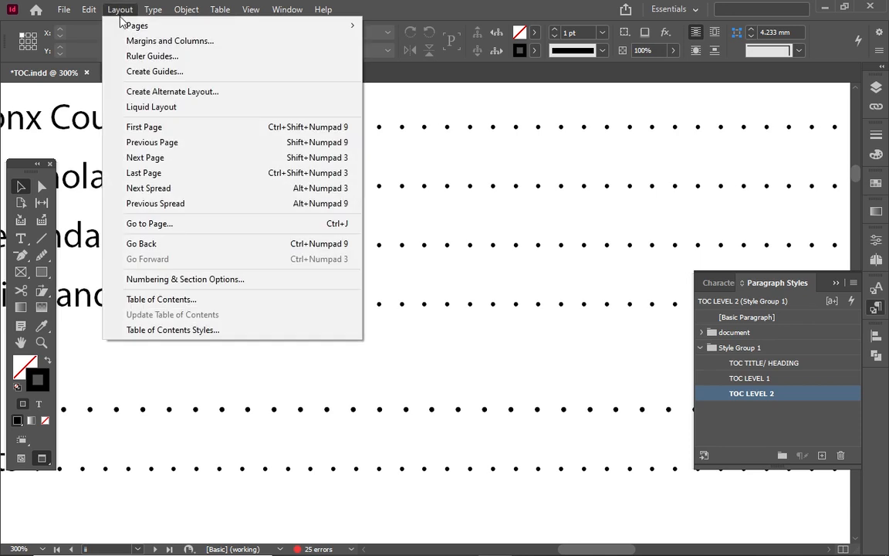
pyautogui.click(207, 305)
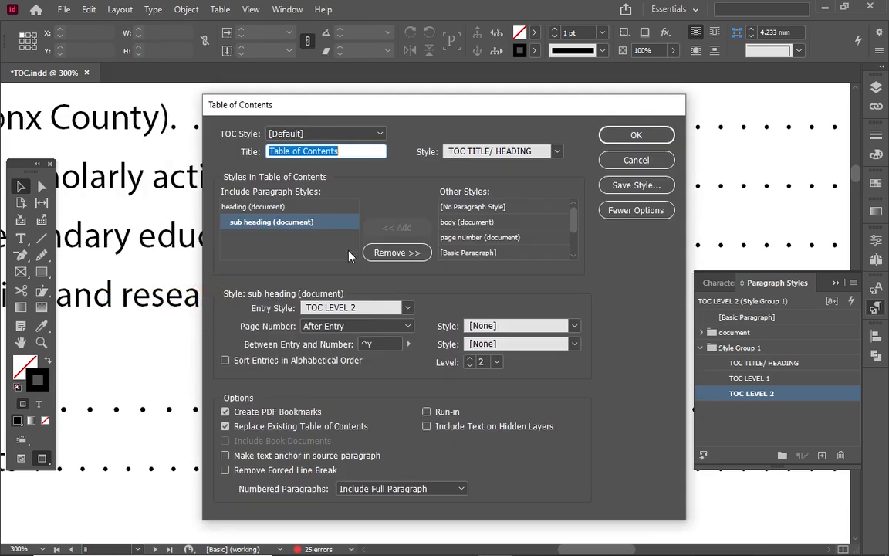
pyautogui.click(362, 343)
pyautogui.click(361, 344)
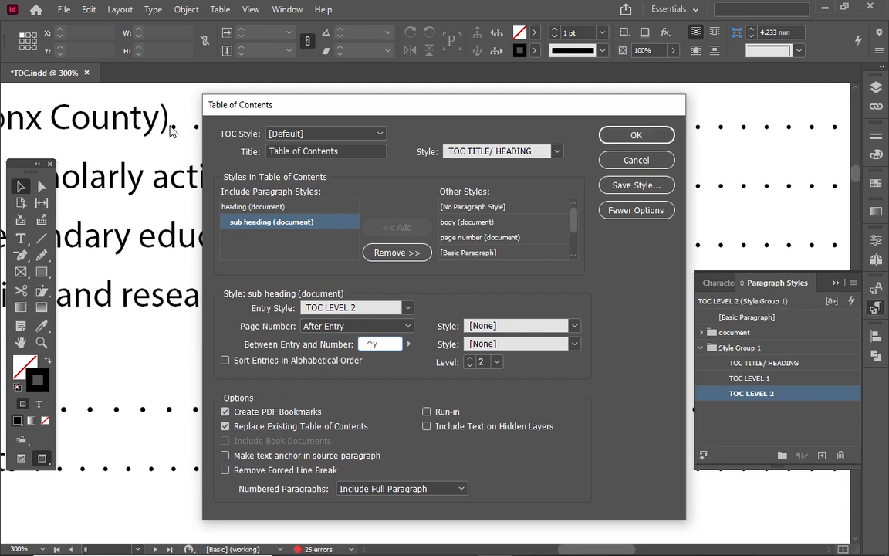
pyautogui.click(653, 139)
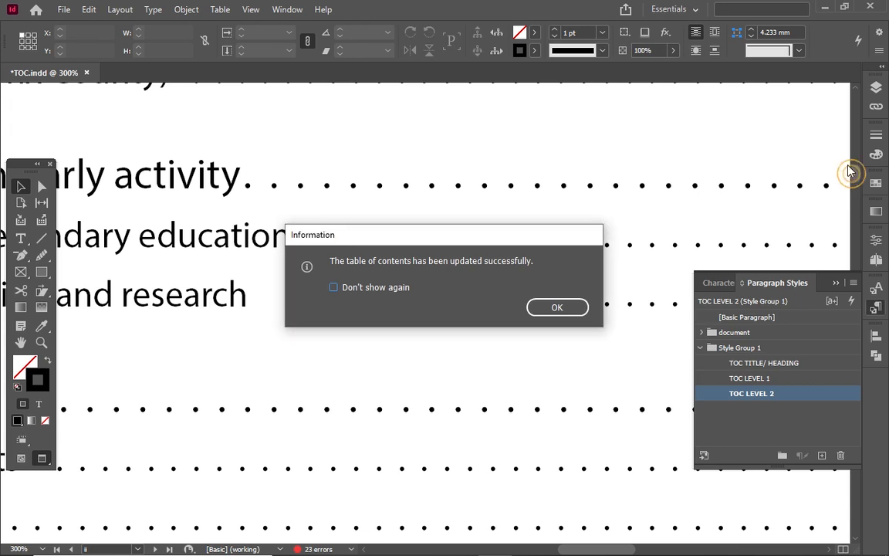
pyautogui.click(558, 307)
# Append (GERMANY) directly to the end of the BOROUGHS heading on page 1.
pyautogui.moveTo(857, 178); pyautogui.dragTo(856, 171)
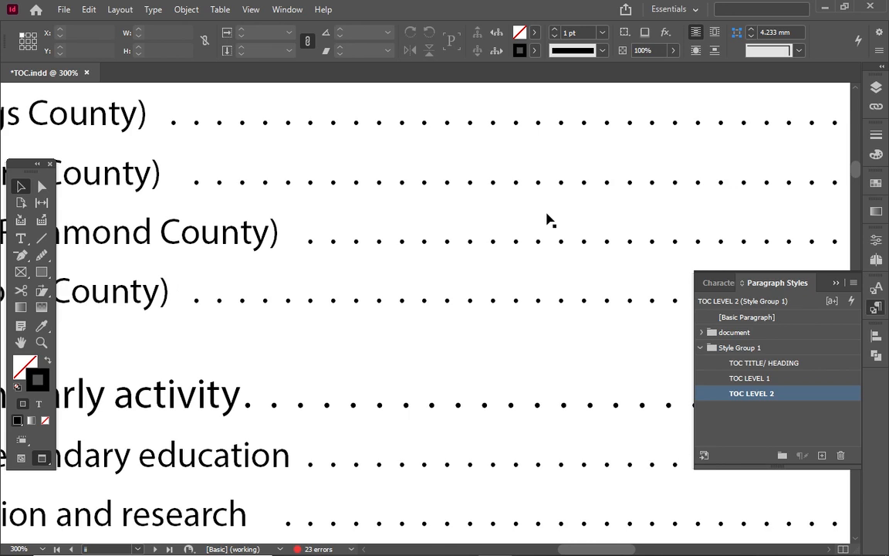
pyautogui.hotkey('ctrl', '-')
pyautogui.hotkey('ctrl', '-')
pyautogui.hotkey('ctrl', '-')
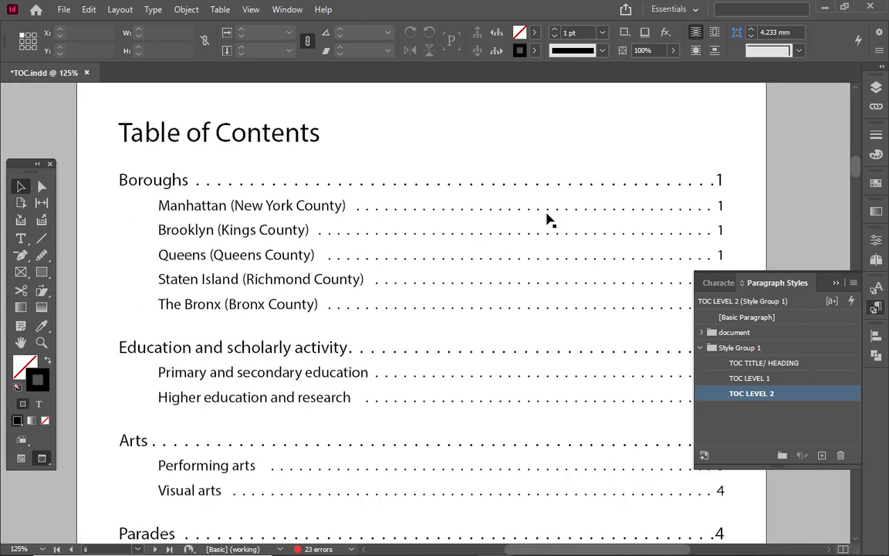
pyautogui.moveTo(855, 166); pyautogui.dragTo(856, 216)
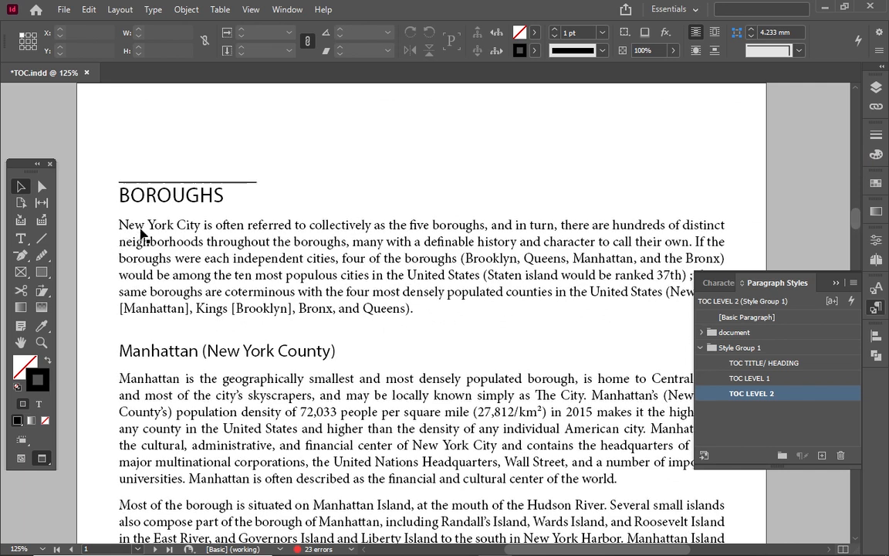
pyautogui.doubleClick(225, 197)
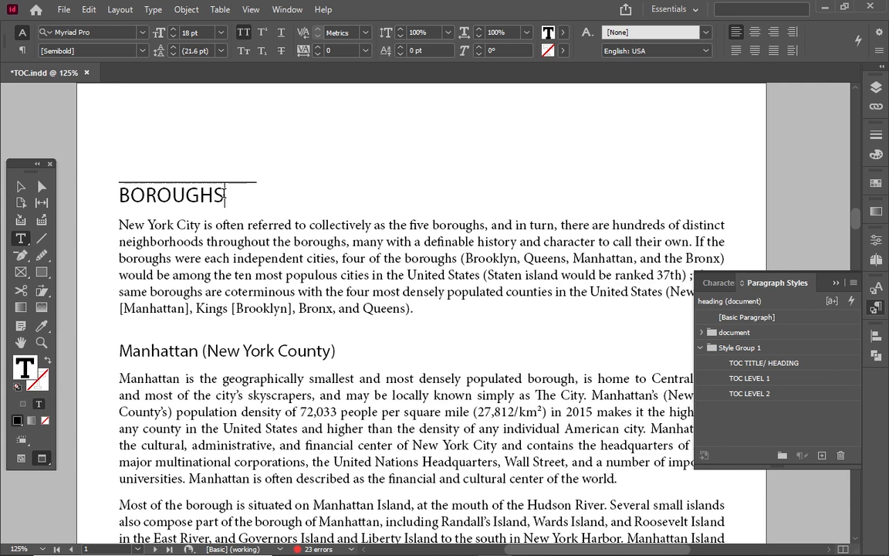
pyautogui.write('[')
pyautogui.press('BackSpace')
pyautogui.write('{')
pyautogui.press('BackSpace')
pyautogui.write('/()')
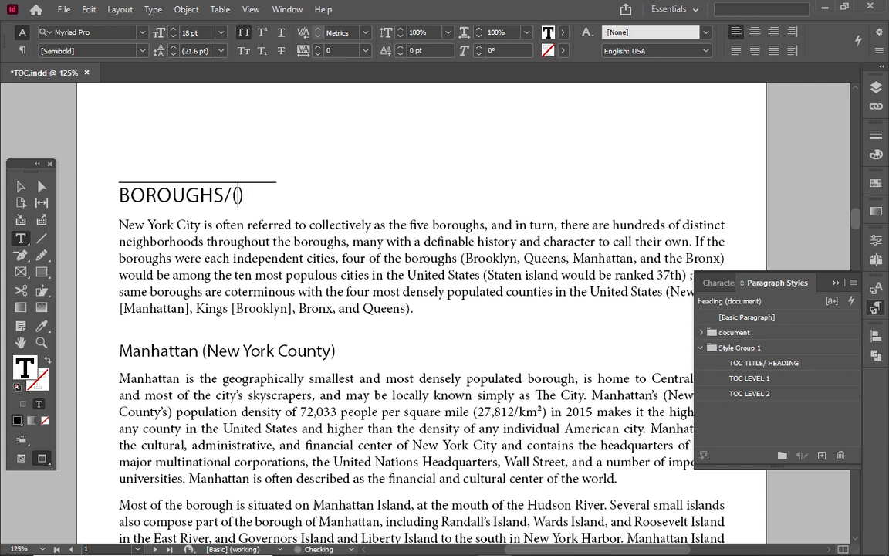
pyautogui.press('Left')
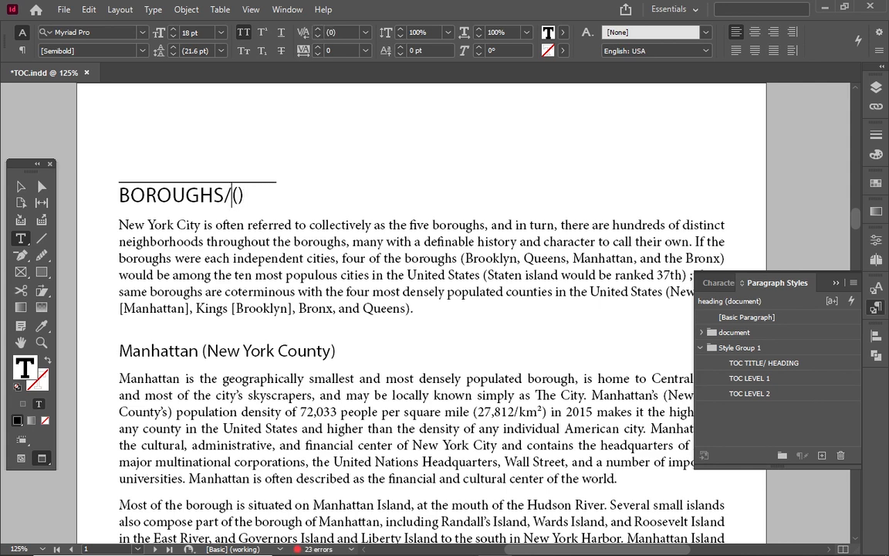
pyautogui.press('BackSpace')
pyautogui.write('GER')
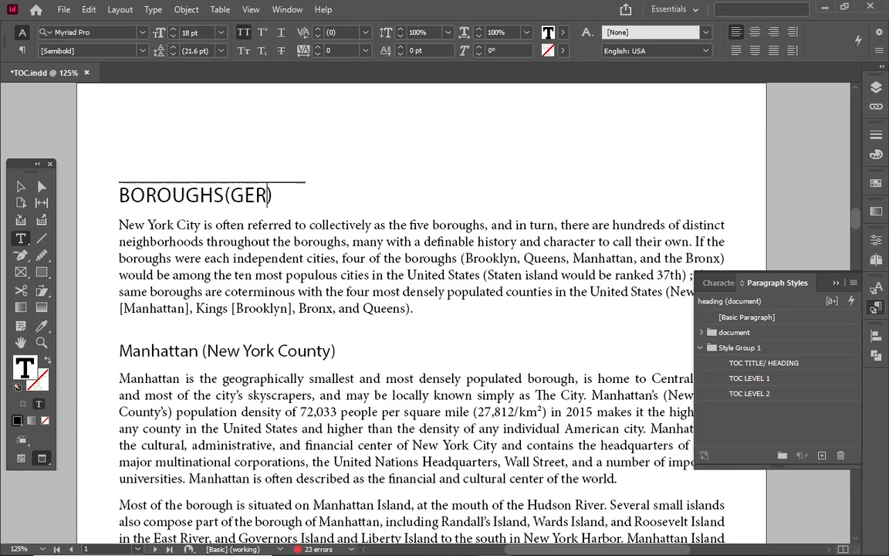
pyautogui.write('MANY')
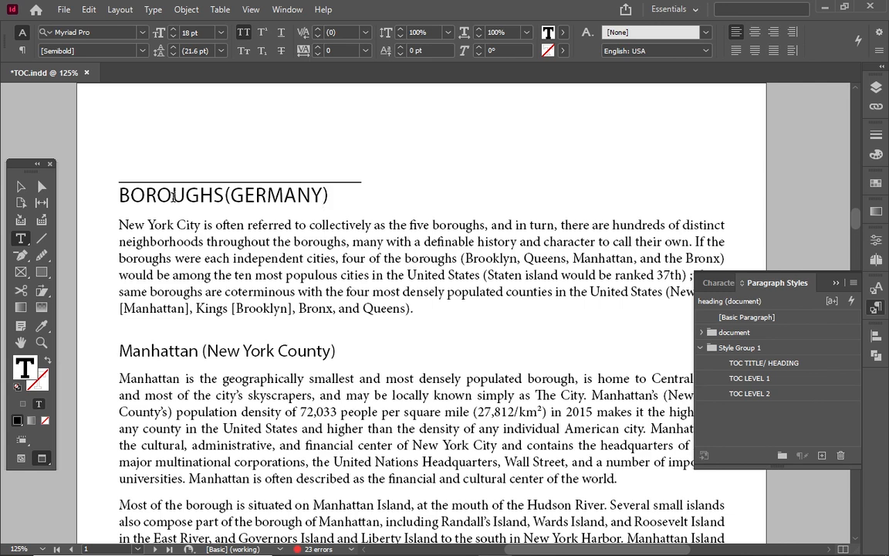
# Update the table of contents on page ii to include the edited Boroughs heading.
pyautogui.click(20, 187)
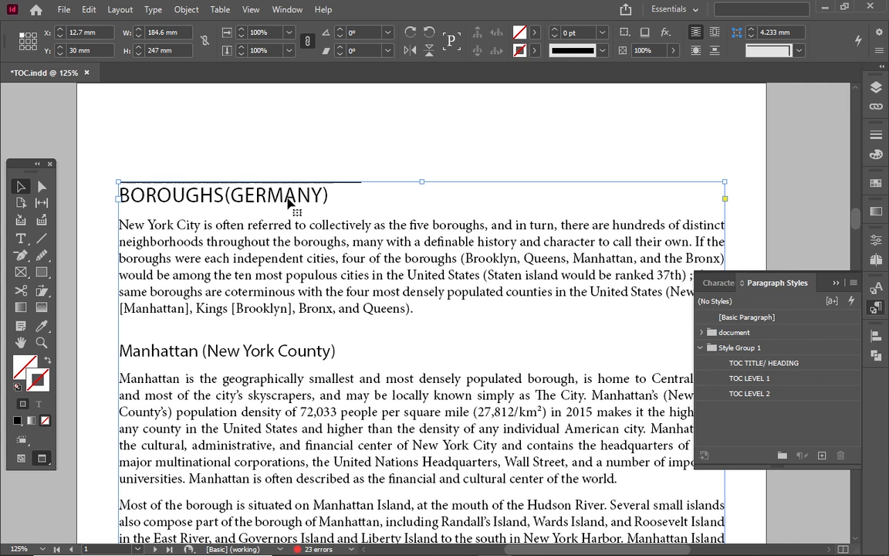
pyautogui.moveTo(856, 228); pyautogui.dragTo(855, 171)
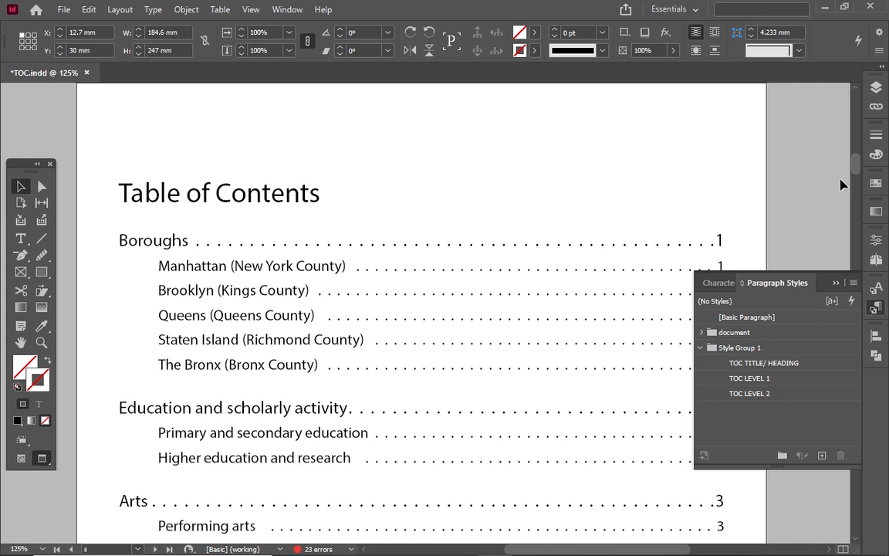
pyautogui.moveTo(859, 170)
pyautogui.mouseDown()
pyautogui.moveTo(854, 223)
pyautogui.moveTo(849, 199)
pyautogui.moveTo(863, 157)
pyautogui.moveTo(863, 174)
pyautogui.mouseUp()
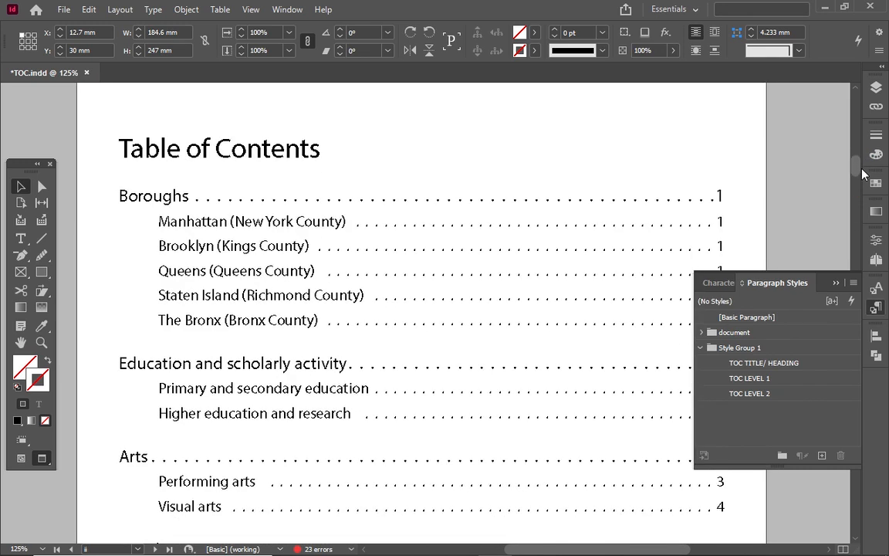
pyautogui.click(181, 207)
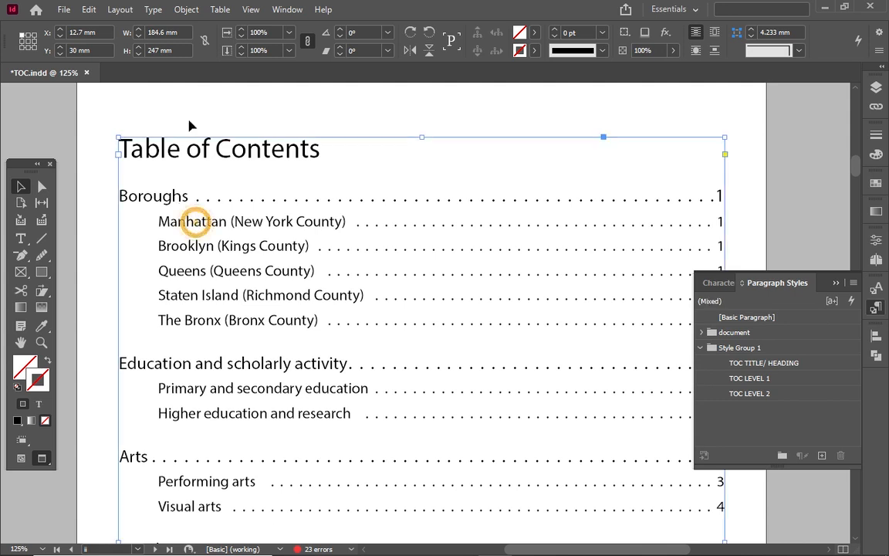
pyautogui.click(120, 9)
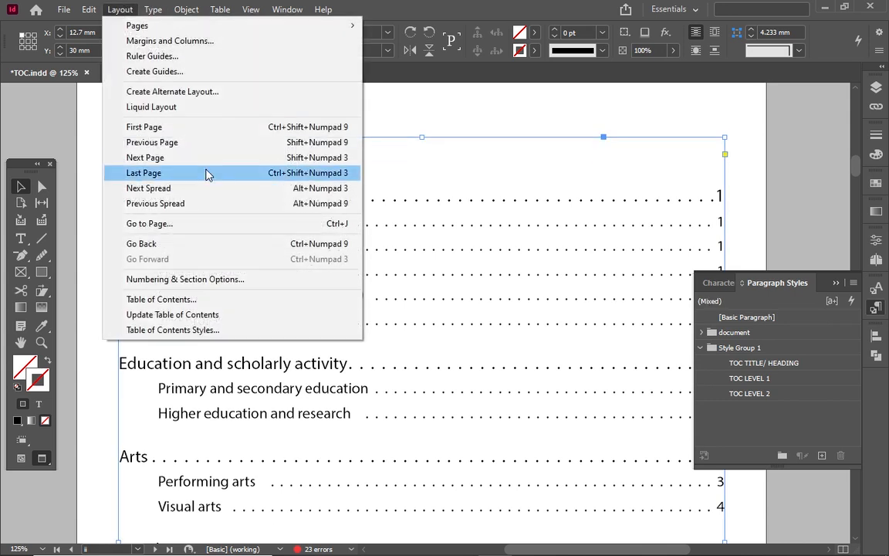
pyautogui.click(196, 317)
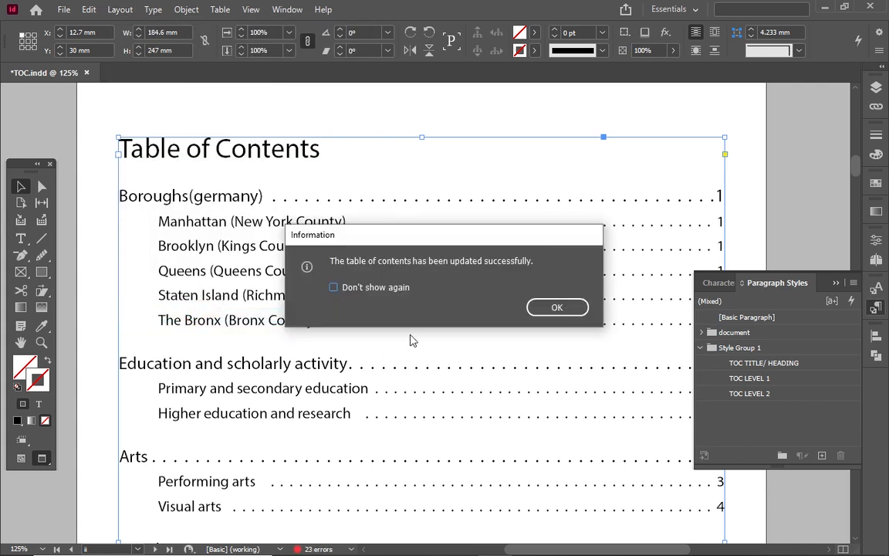
pyautogui.click(569, 307)
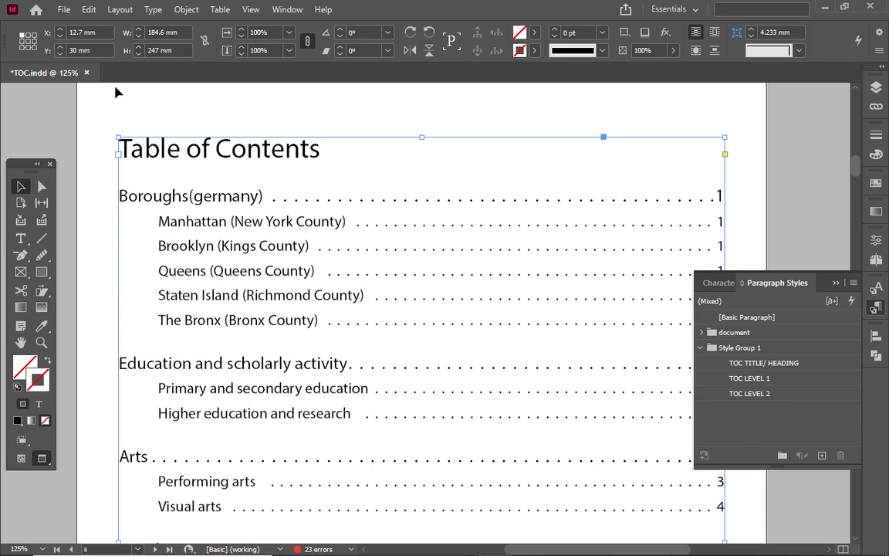
# Turn off the Create PDF Bookmarks option in the table of contents settings.
pyautogui.click(120, 9)
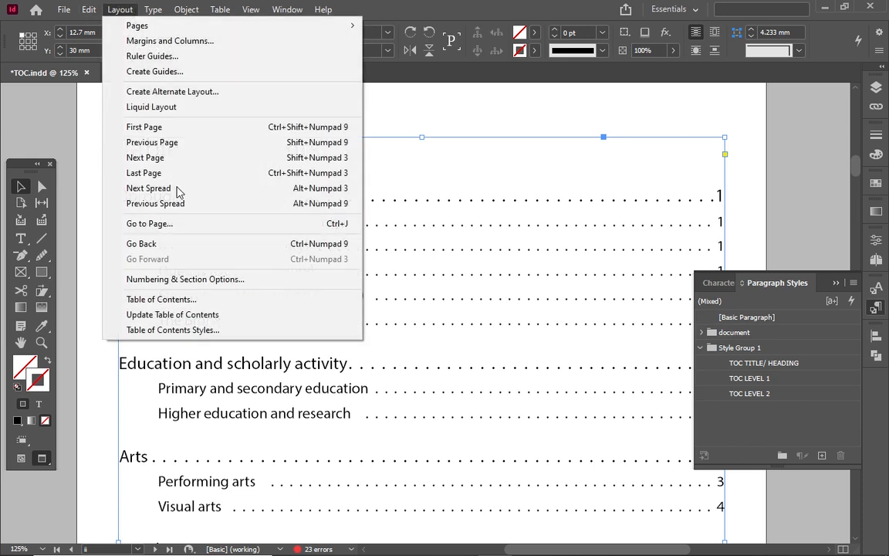
pyautogui.click(153, 300)
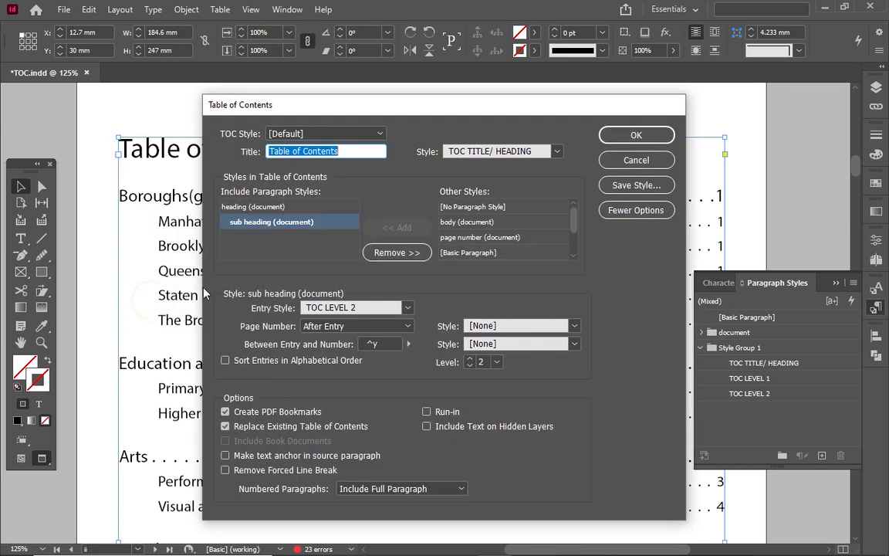
pyautogui.click(225, 412)
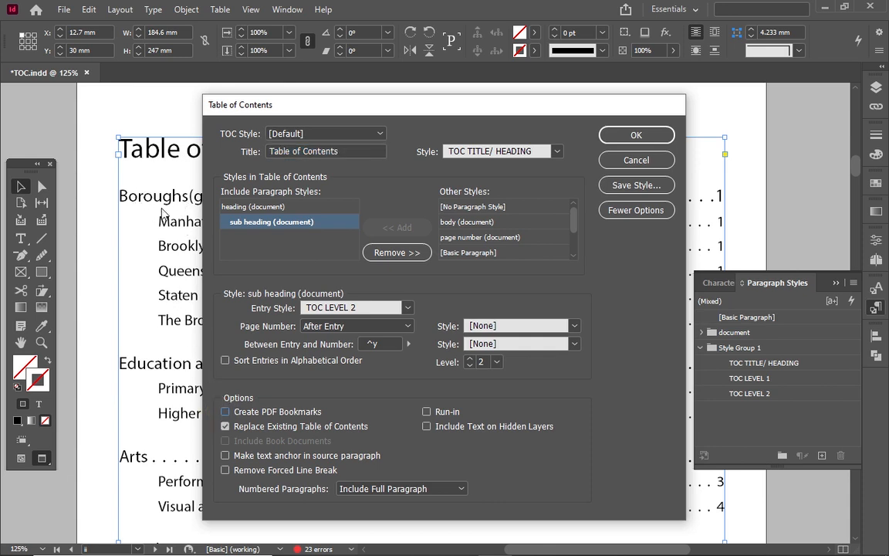
pyautogui.click(224, 413)
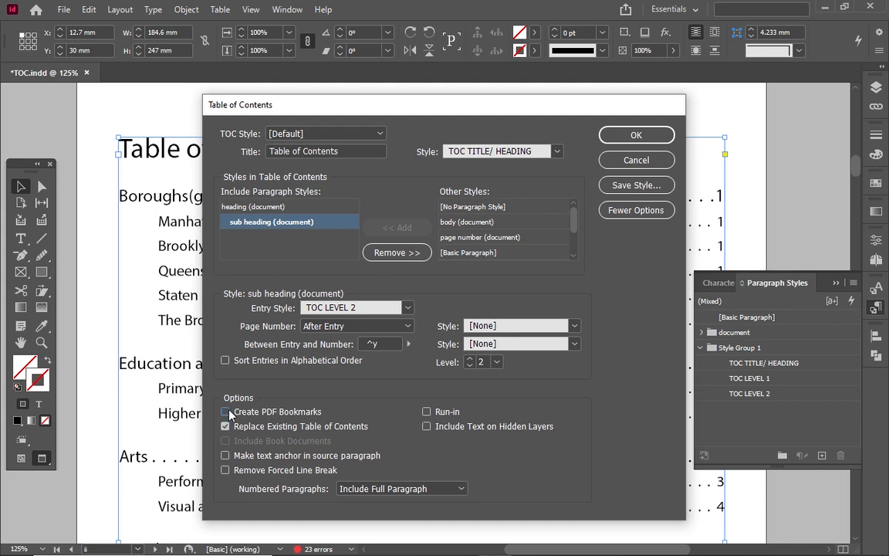